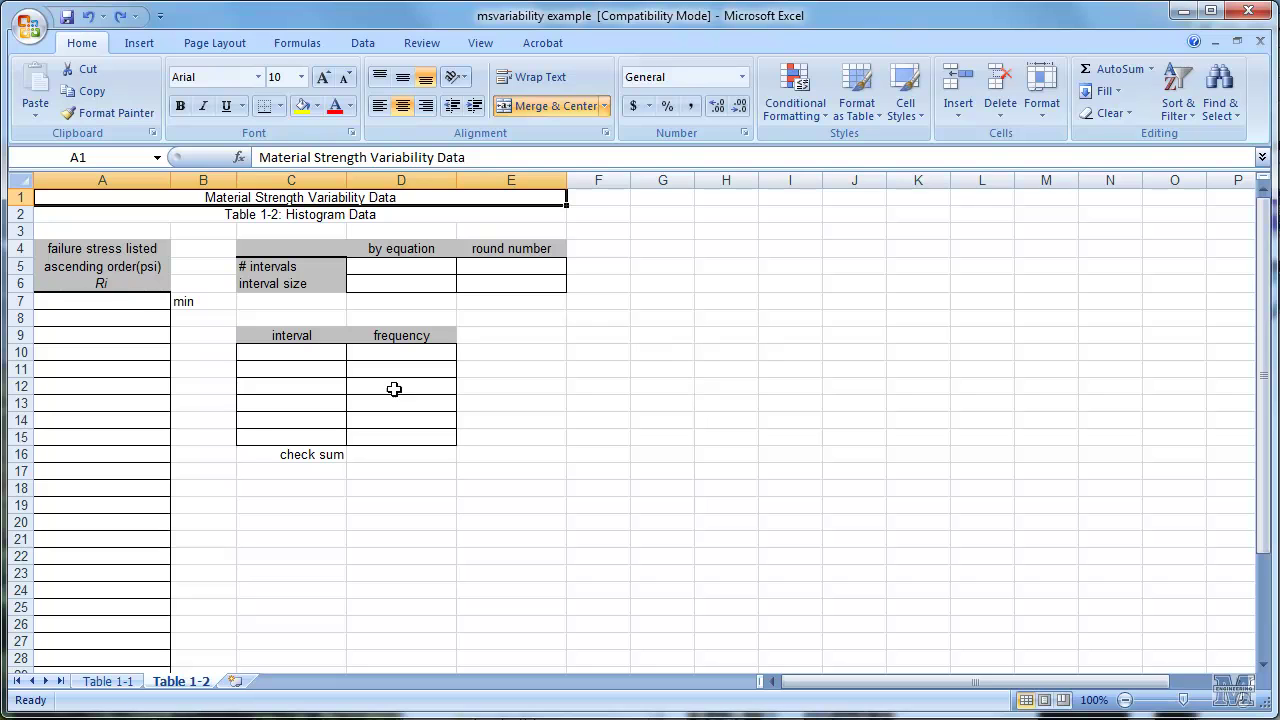
Copy the 30 failure stress values in F7:F36 on sheet Table 1-1
click(136, 304)
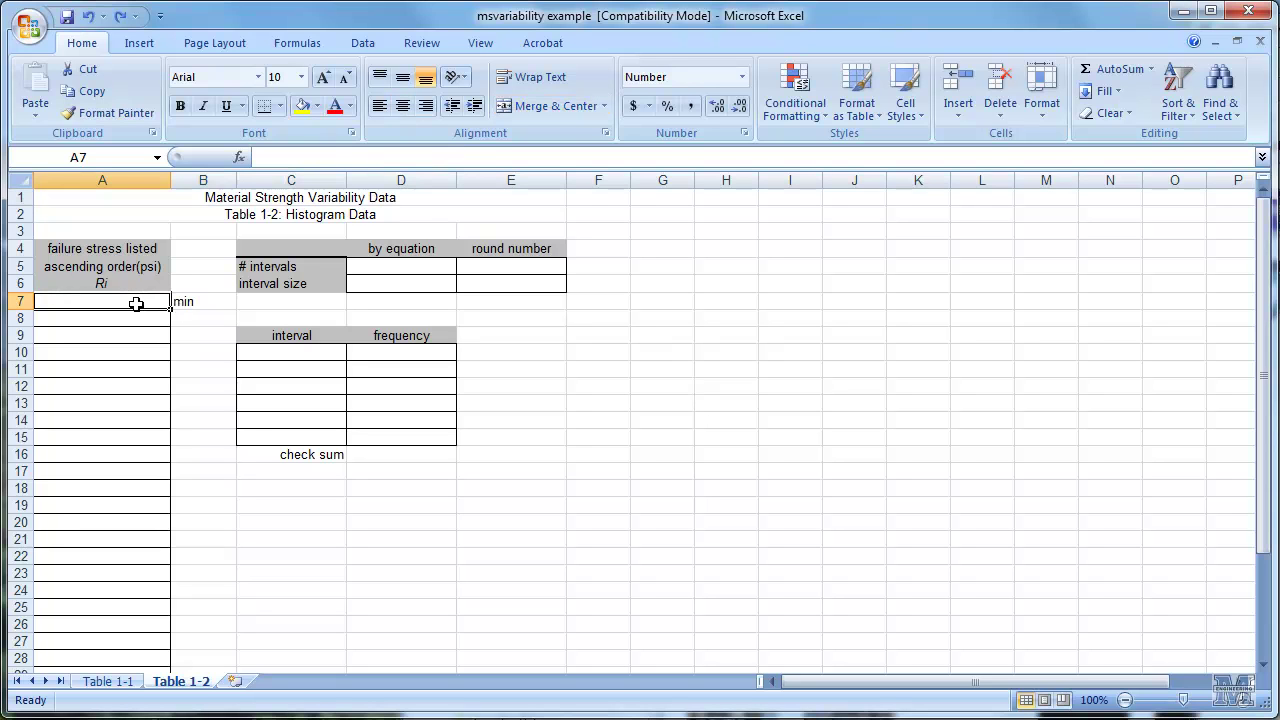
click(107, 681)
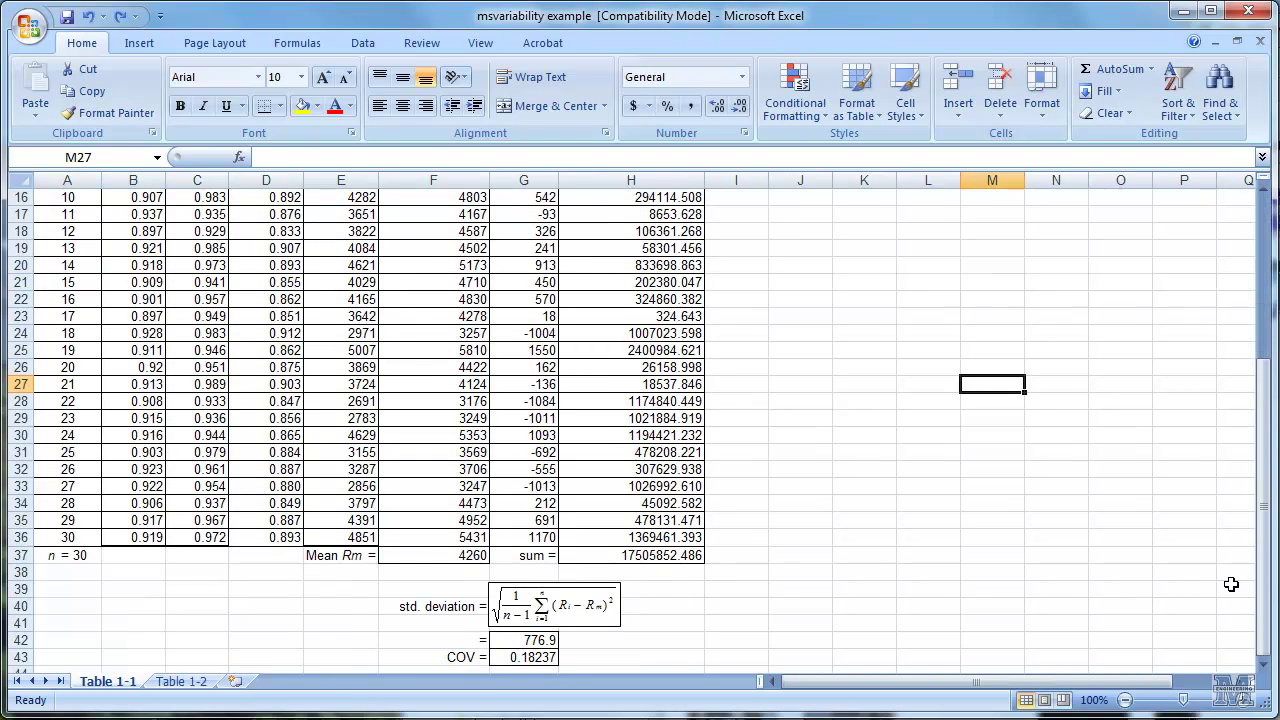
drag(1262, 592, 1262, 580)
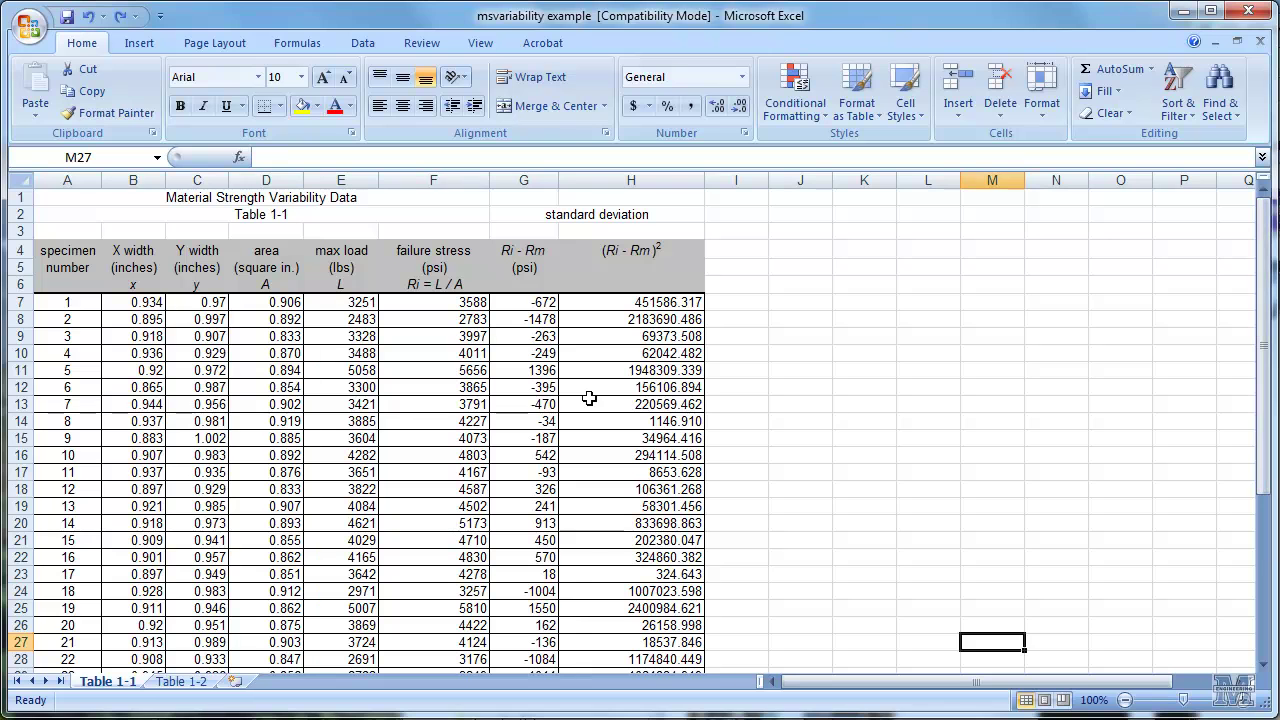
drag(432, 302, 452, 625)
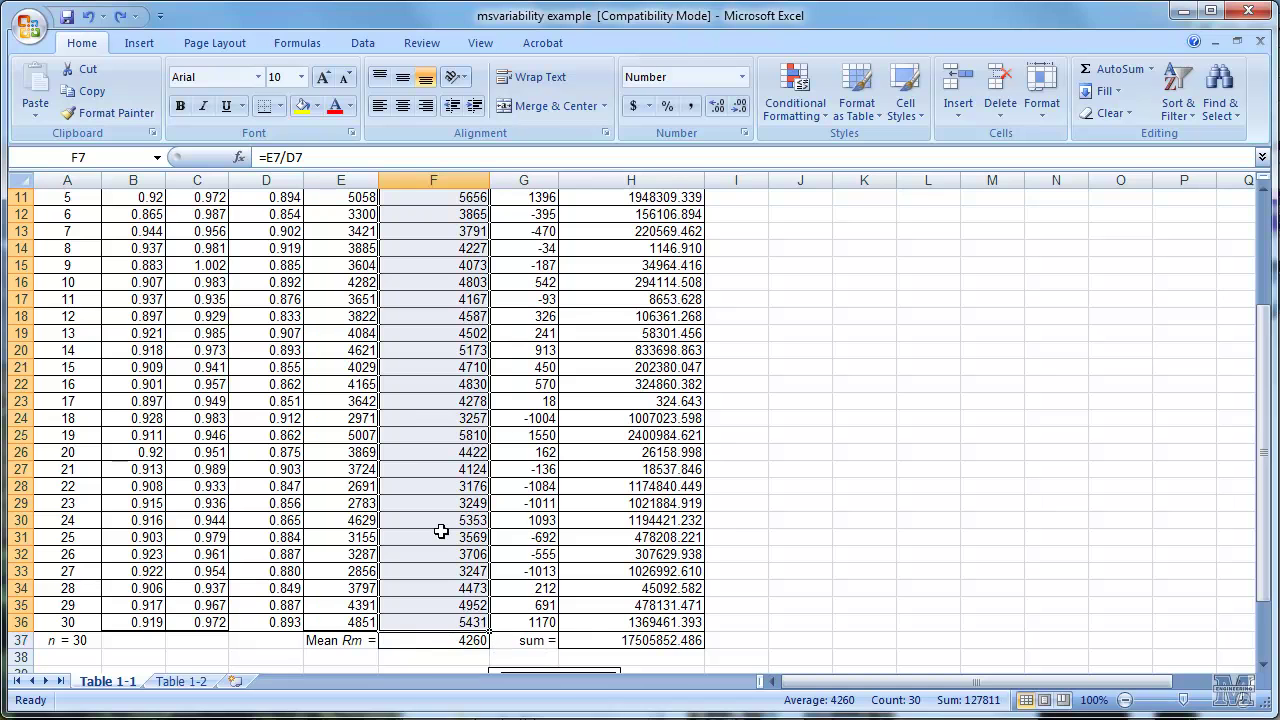
right_click(431, 439)
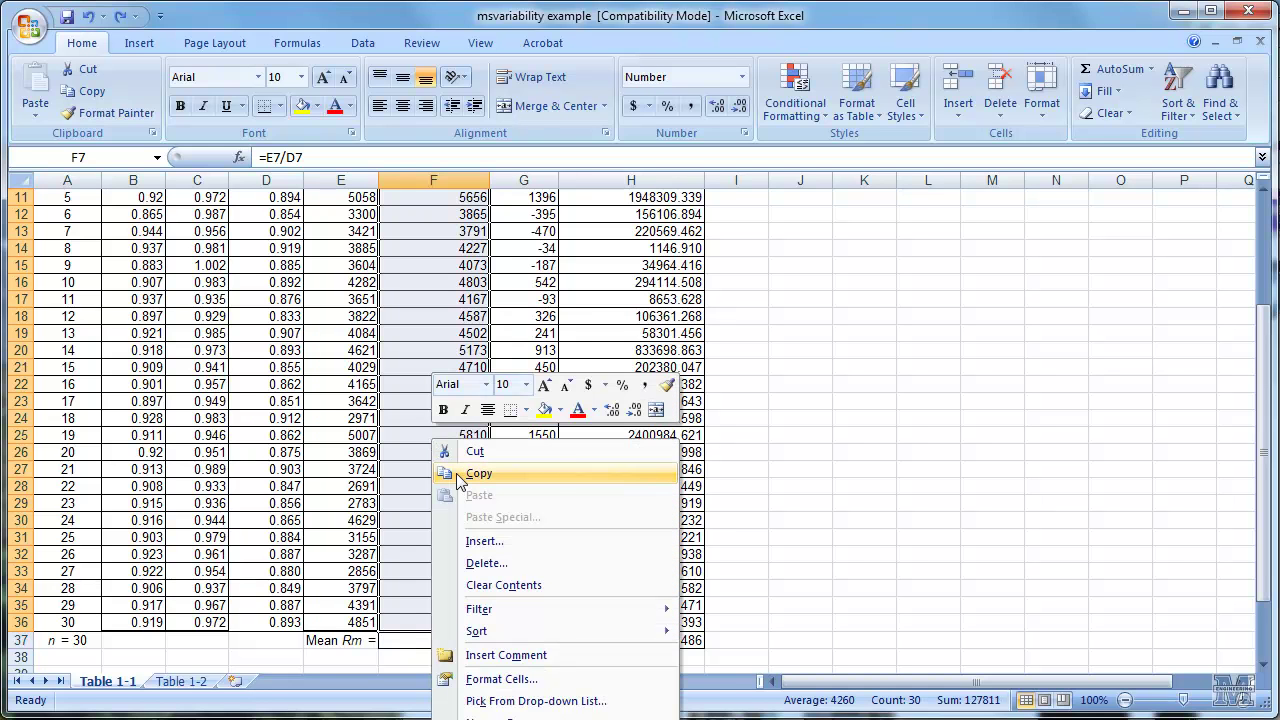
click(460, 482)
Paste the values at A7 on Table 1-2, then undo the paste that produced #REF! errors
click(181, 681)
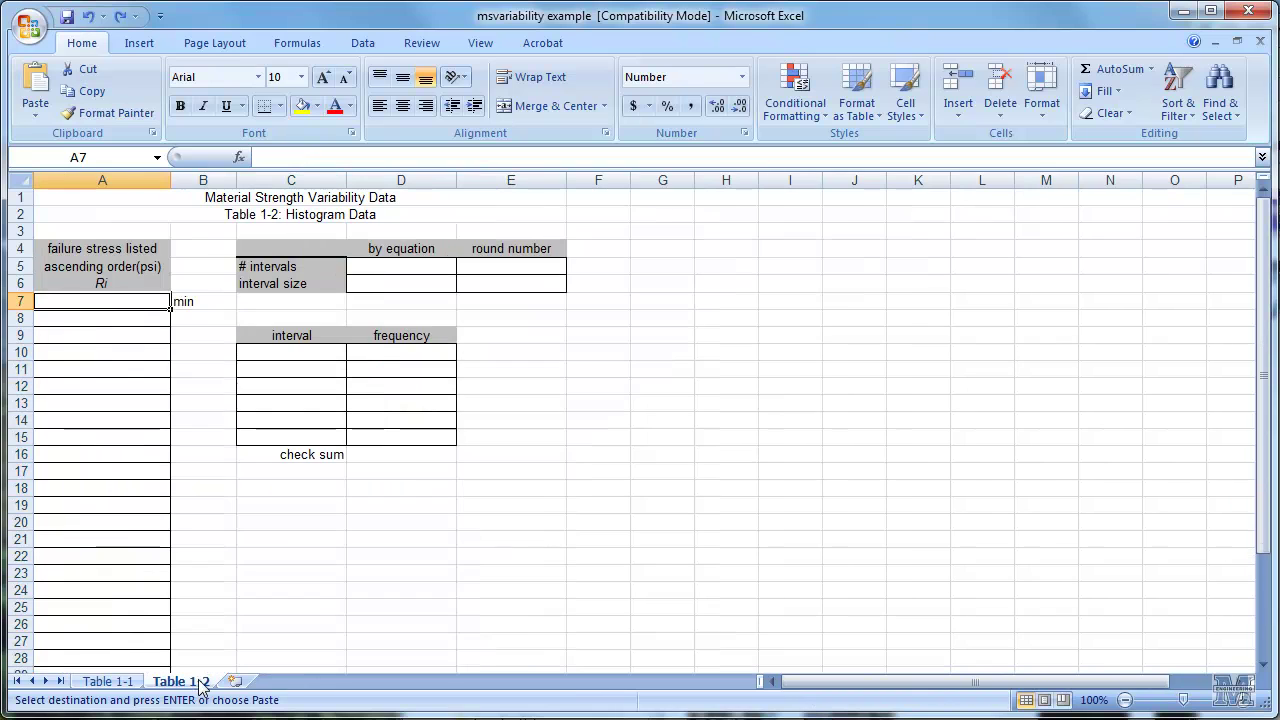
right_click(131, 299)
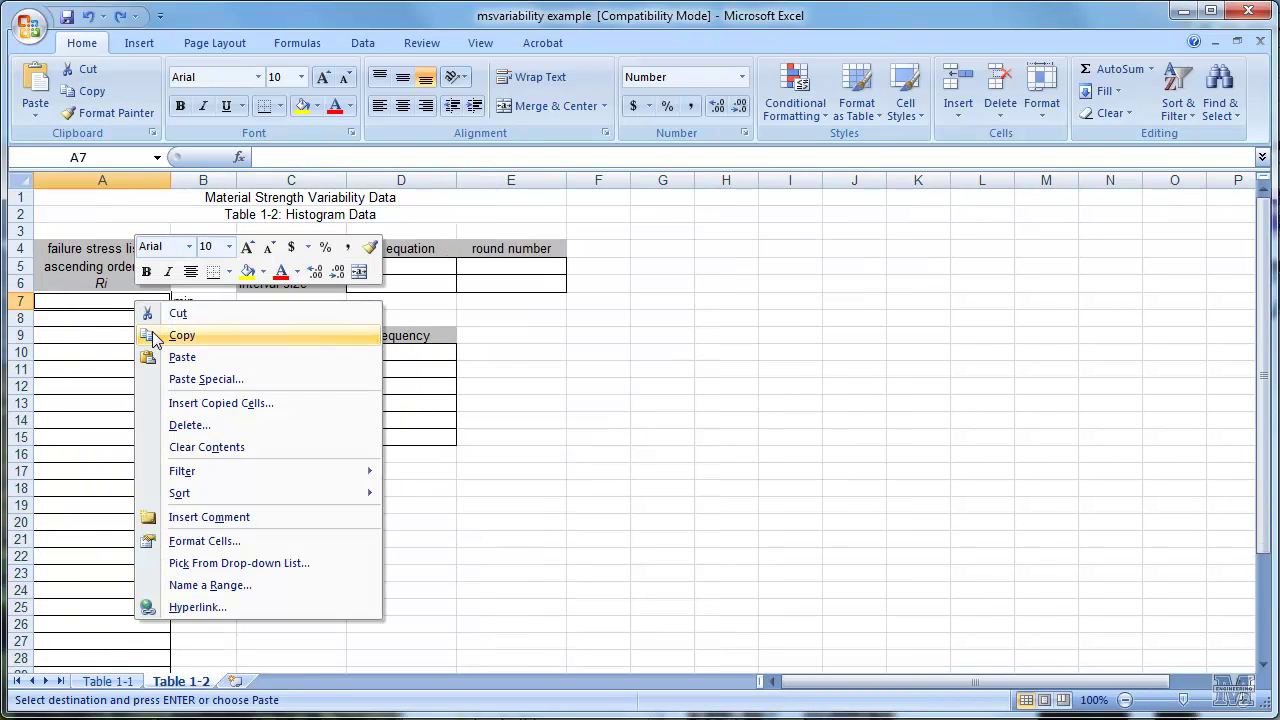
click(166, 357)
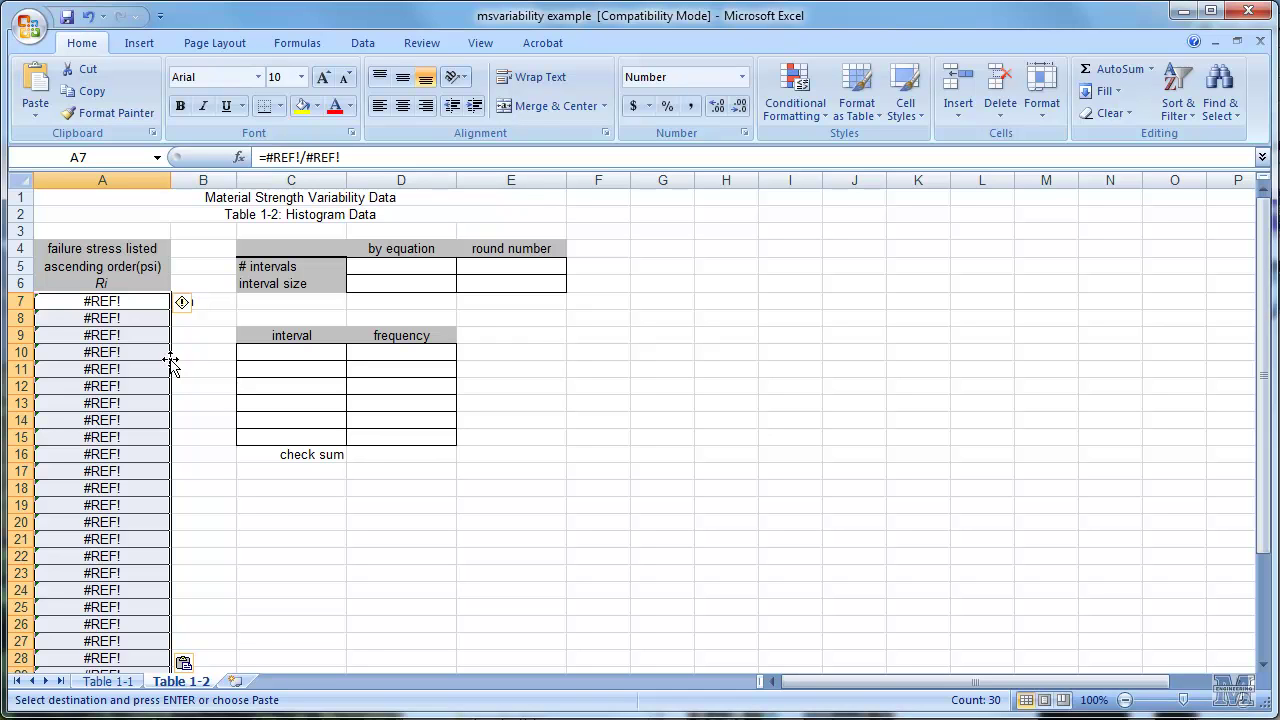
key(ctrl+z)
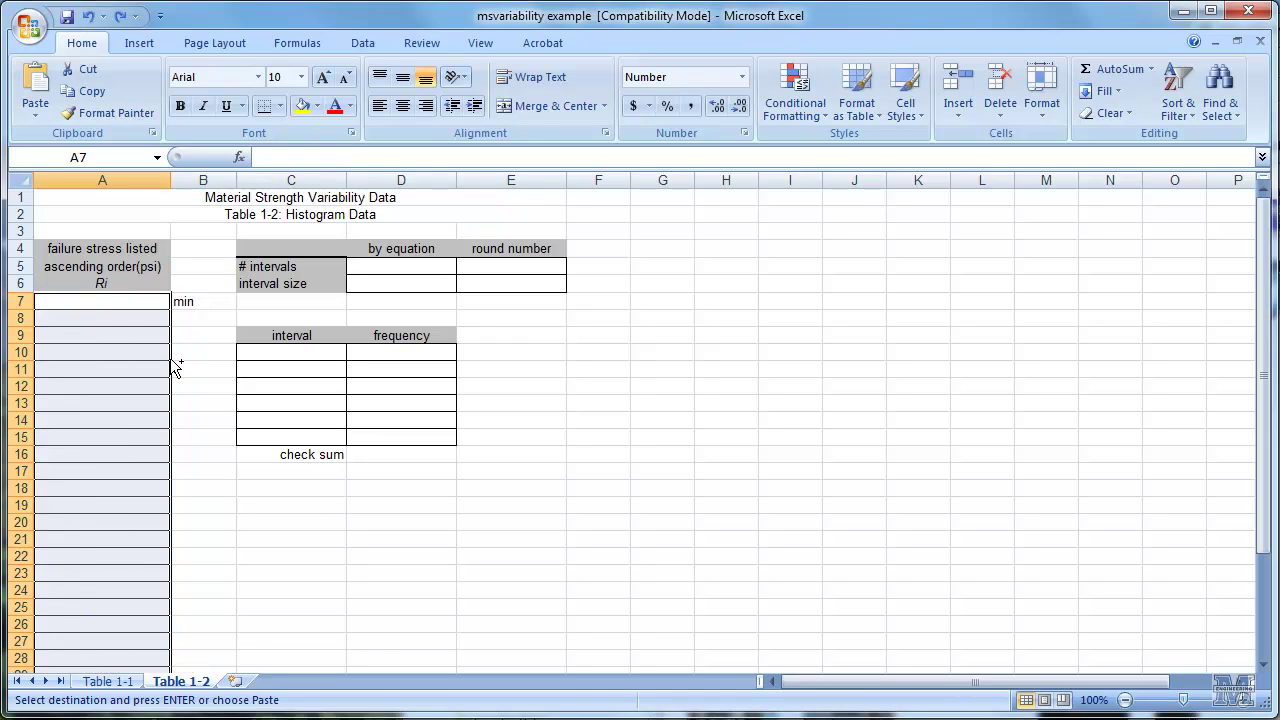
Paste Special the stress values into A7:A36 as values only, and spot-check A9 and A15
click(131, 301)
right_click(131, 301)
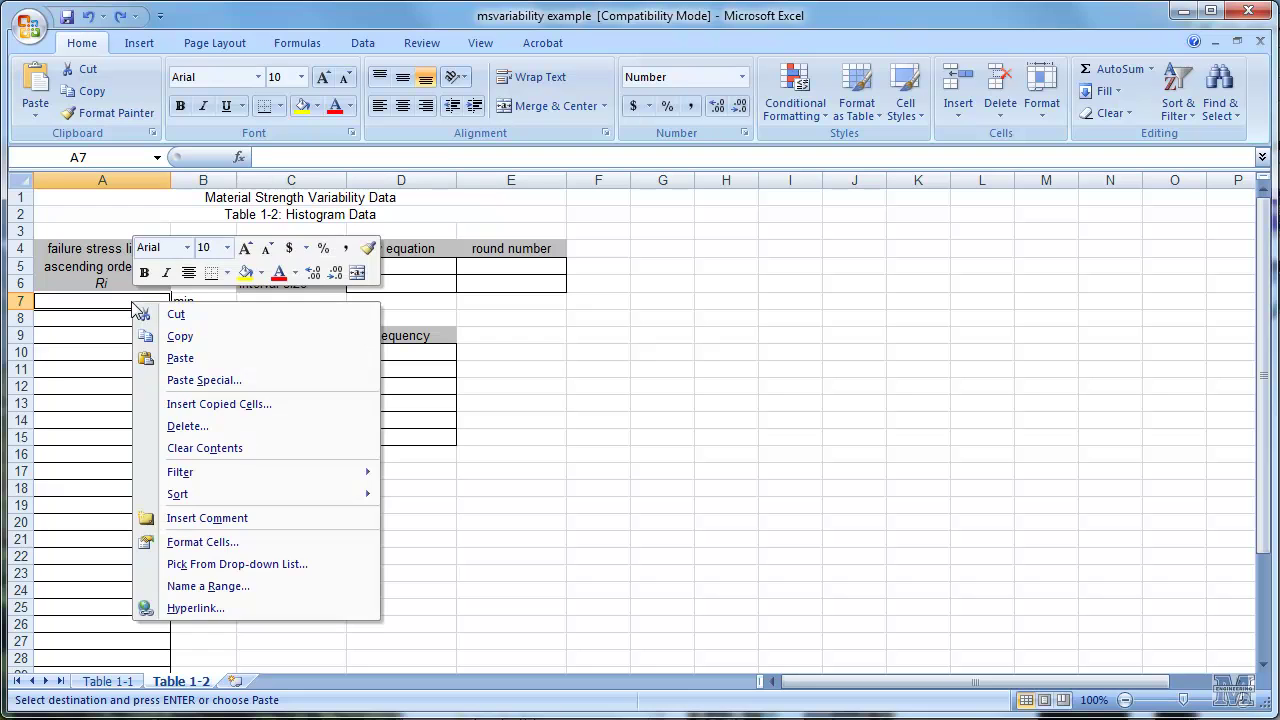
click(174, 381)
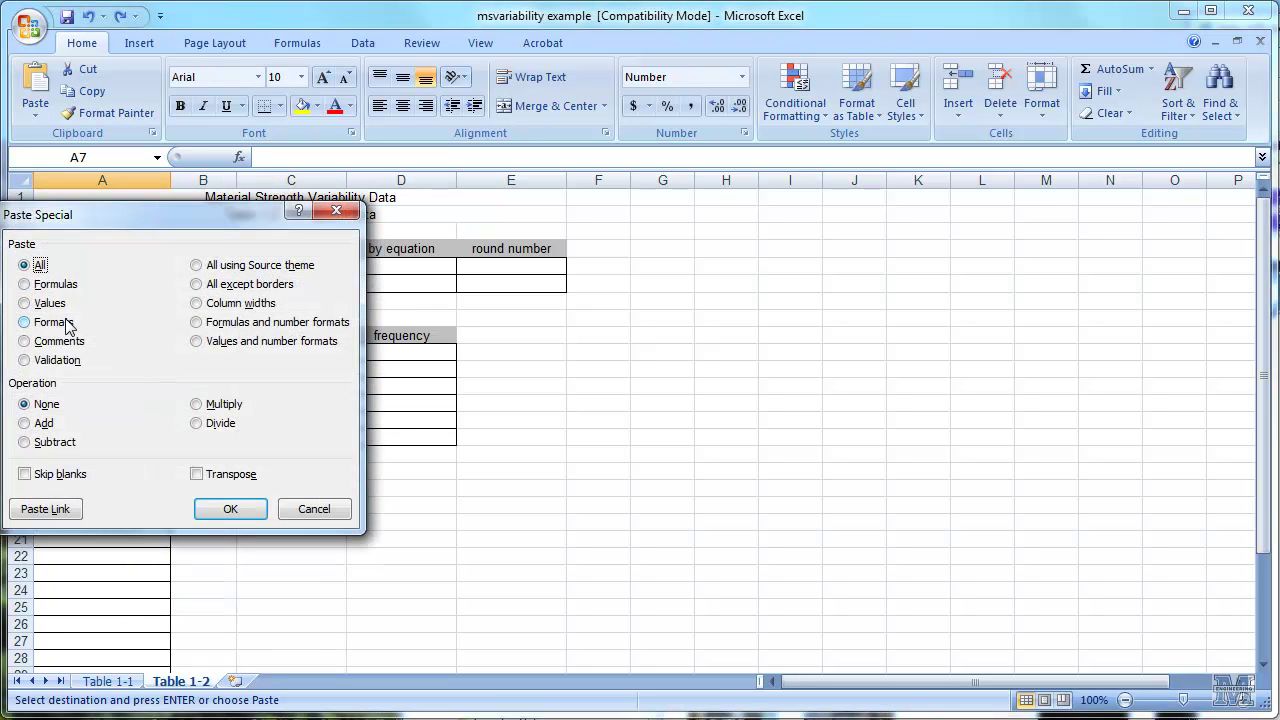
click(50, 303)
click(210, 508)
click(148, 338)
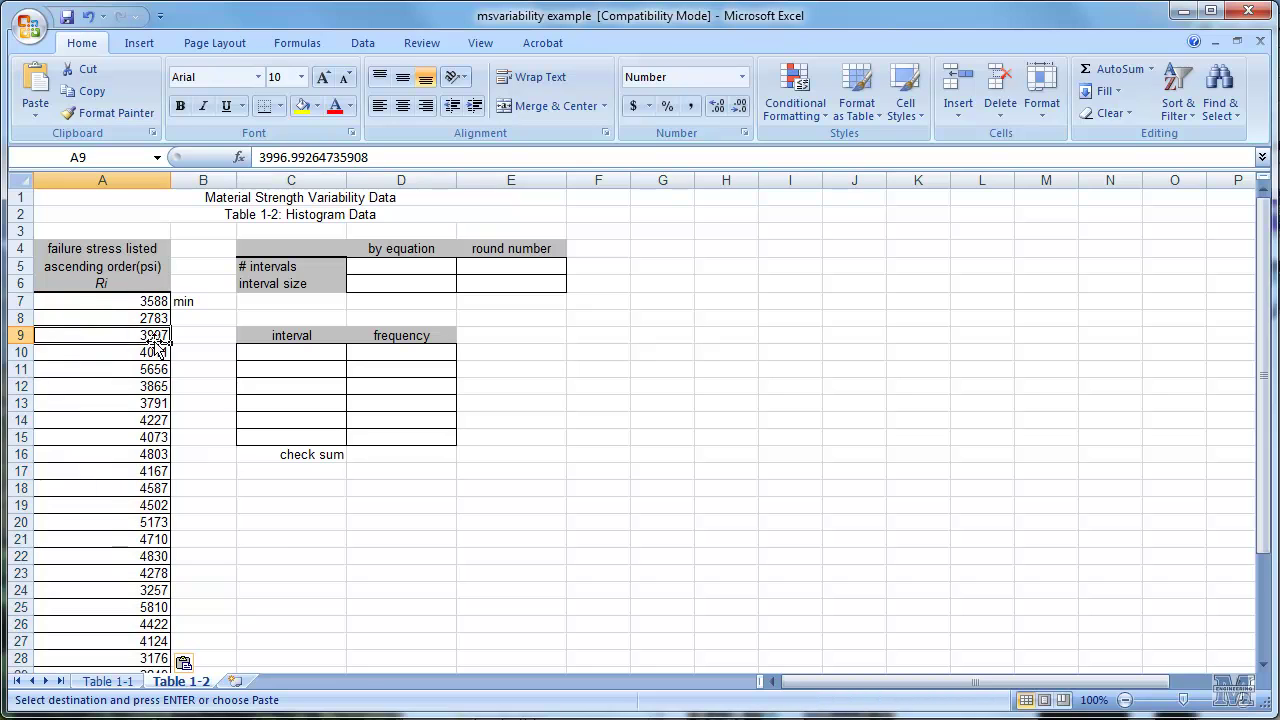
click(158, 437)
click(110, 302)
Sort A7:A36 smallest to largest with the current selection only, running from 2783 to 5810
drag(109, 301, 117, 642)
drag(1252, 599, 1240, 462)
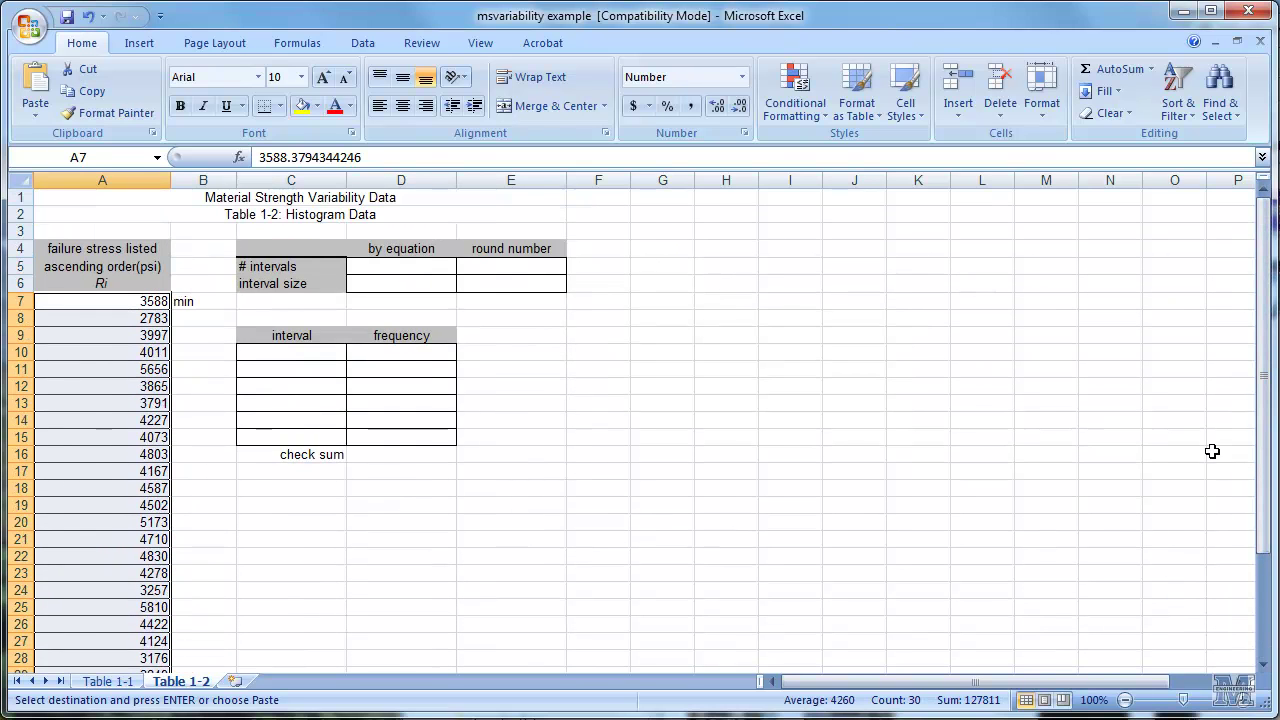
click(362, 45)
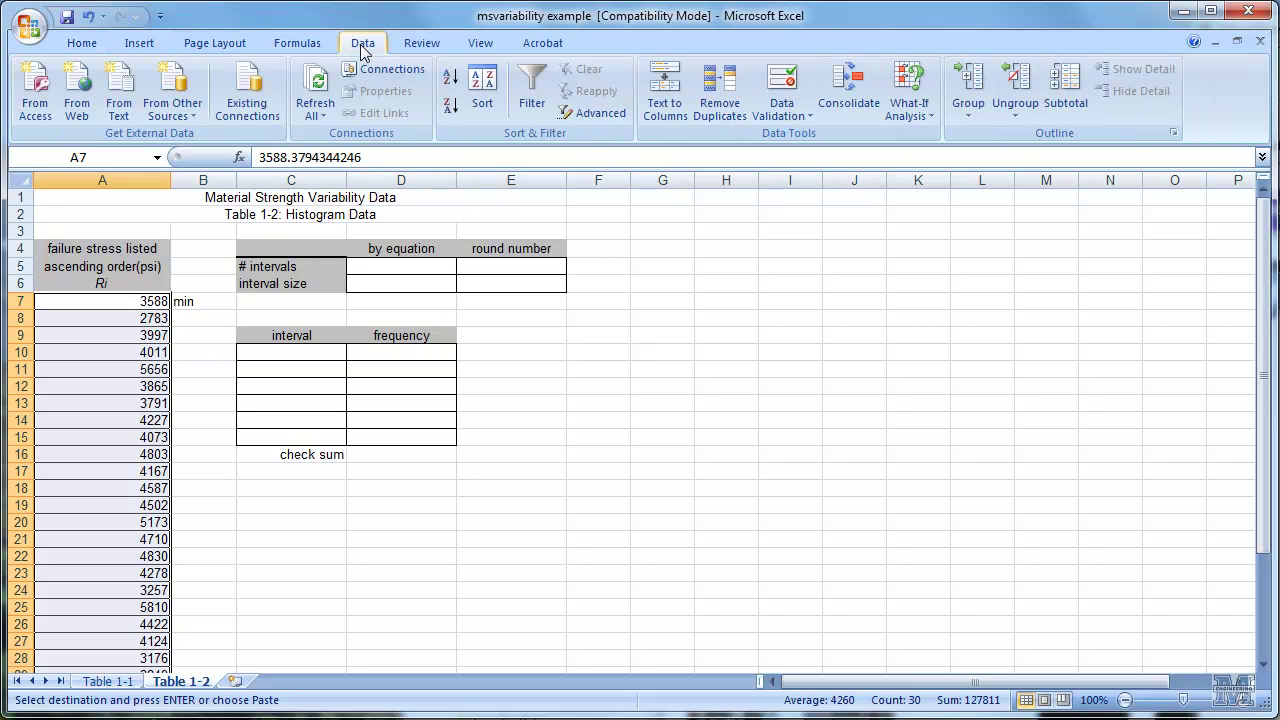
click(488, 103)
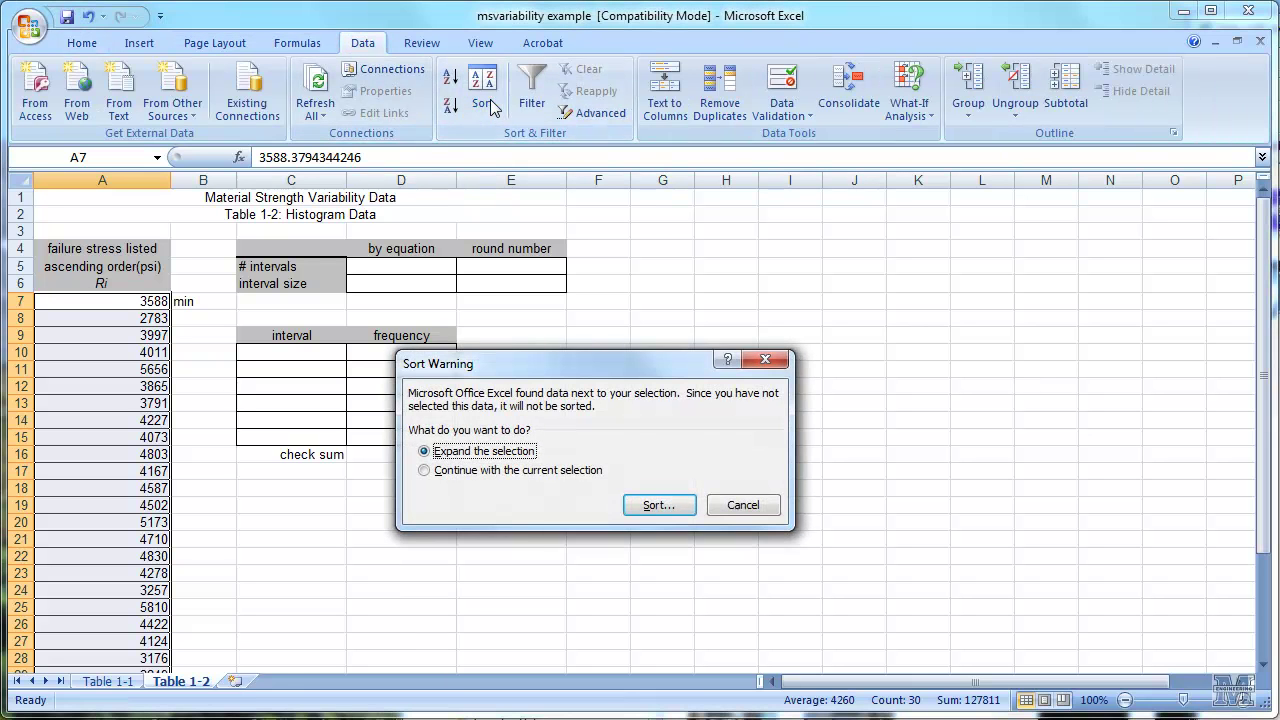
click(513, 475)
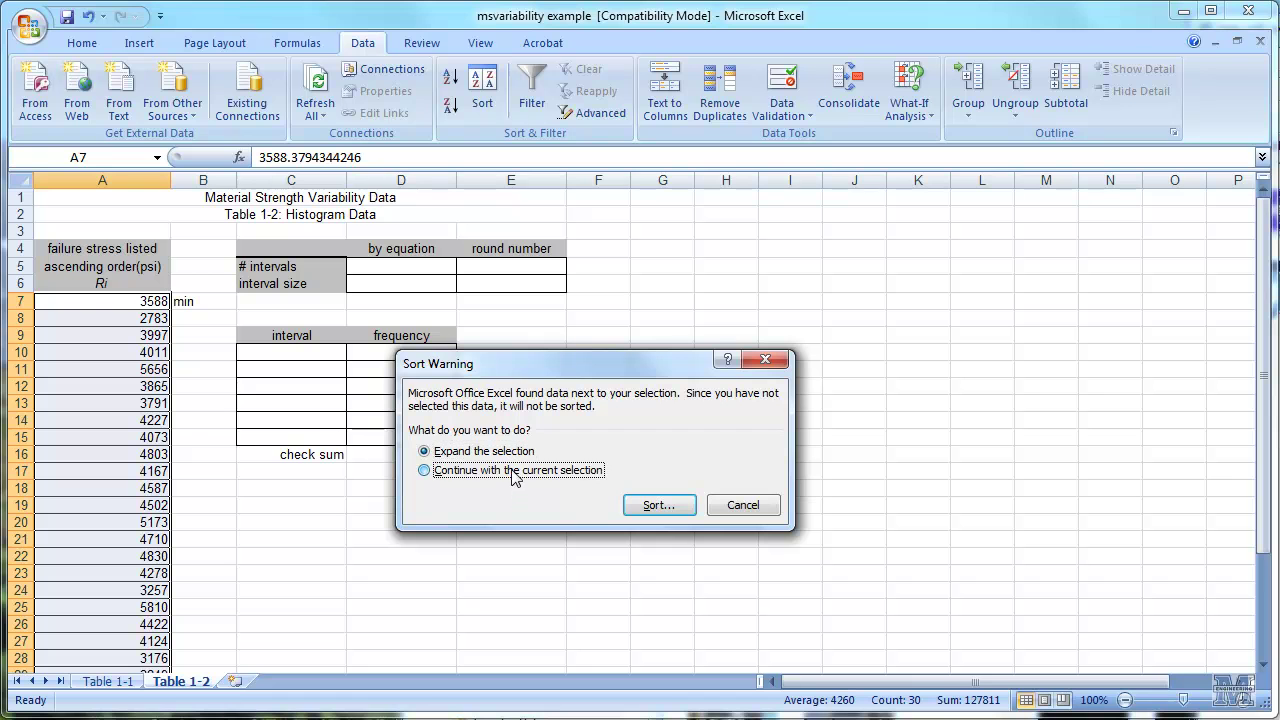
click(651, 506)
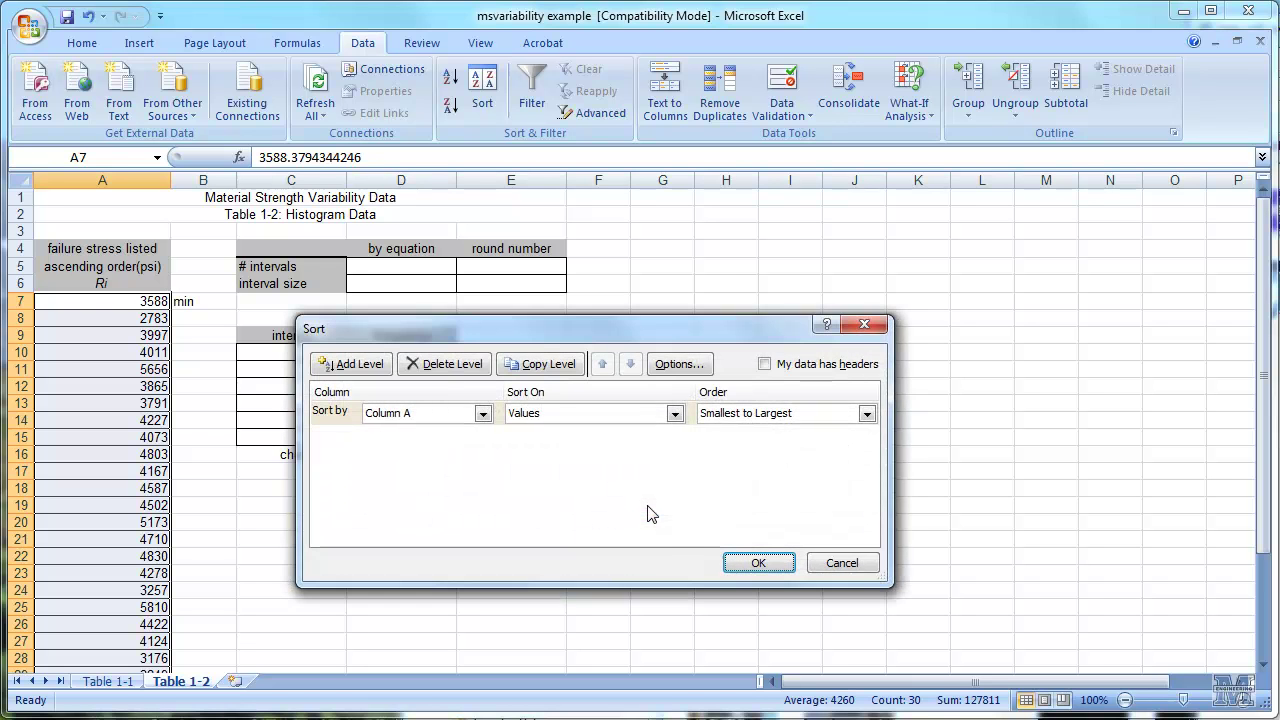
click(760, 563)
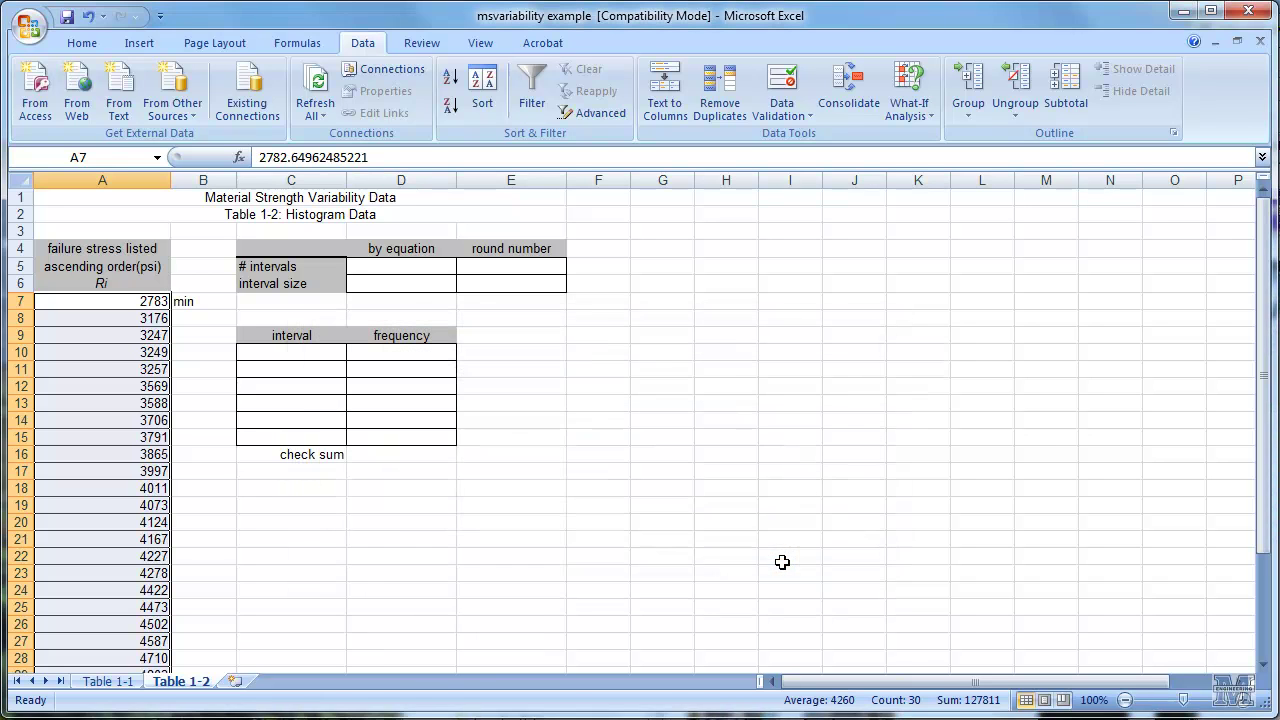
click(150, 304)
drag(1262, 305, 1272, 438)
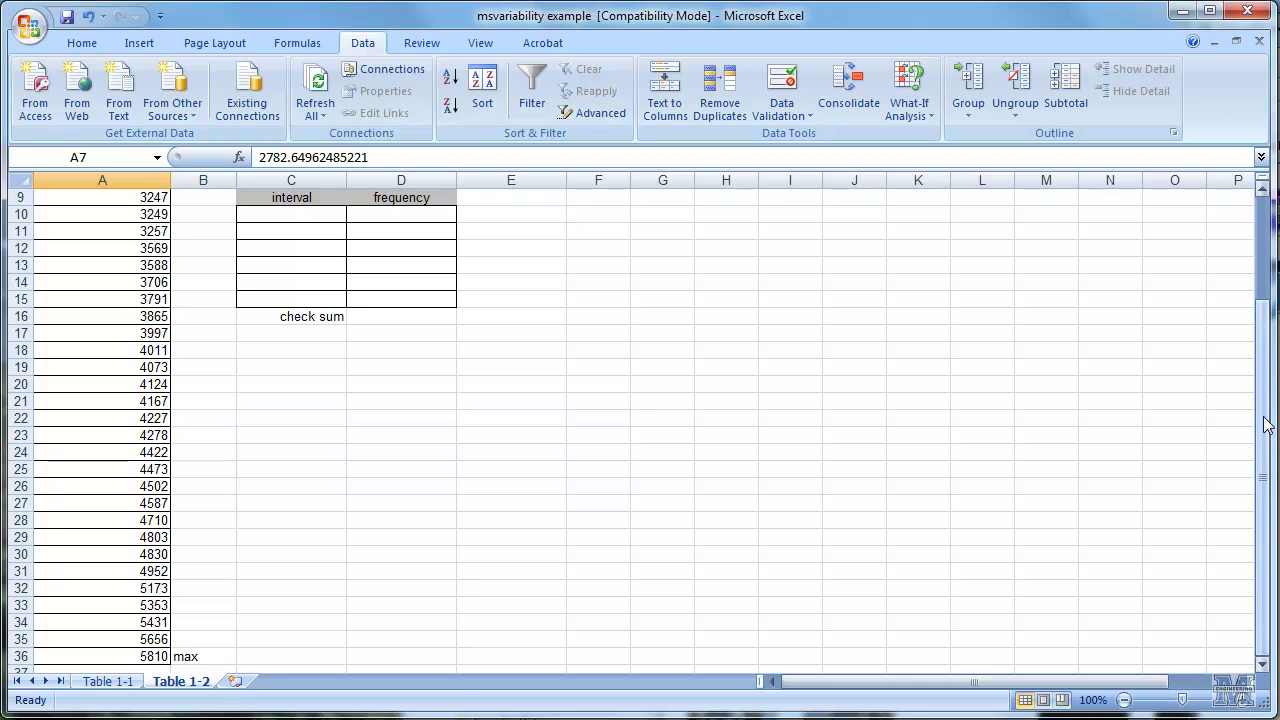
scroll(1264, 424, up, 2)
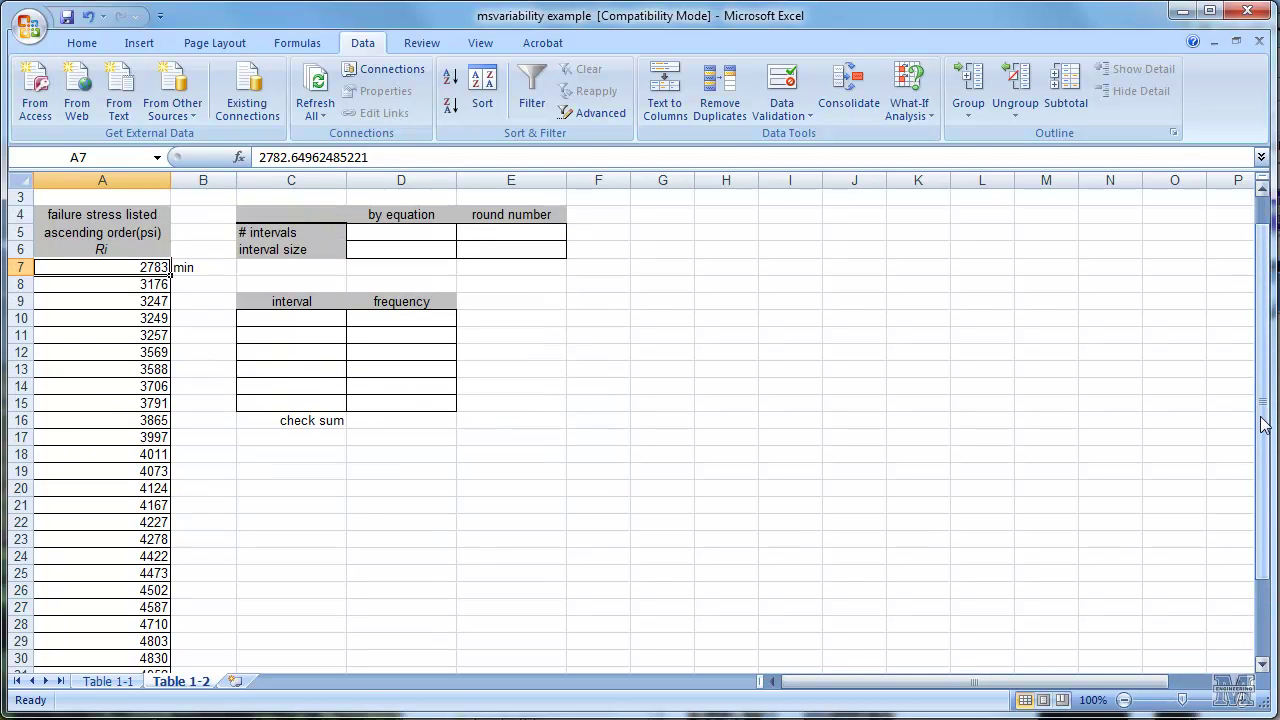
Enter =1+3.3*LOG(30) in D5, giving 5.874500141 intervals
click(392, 231)
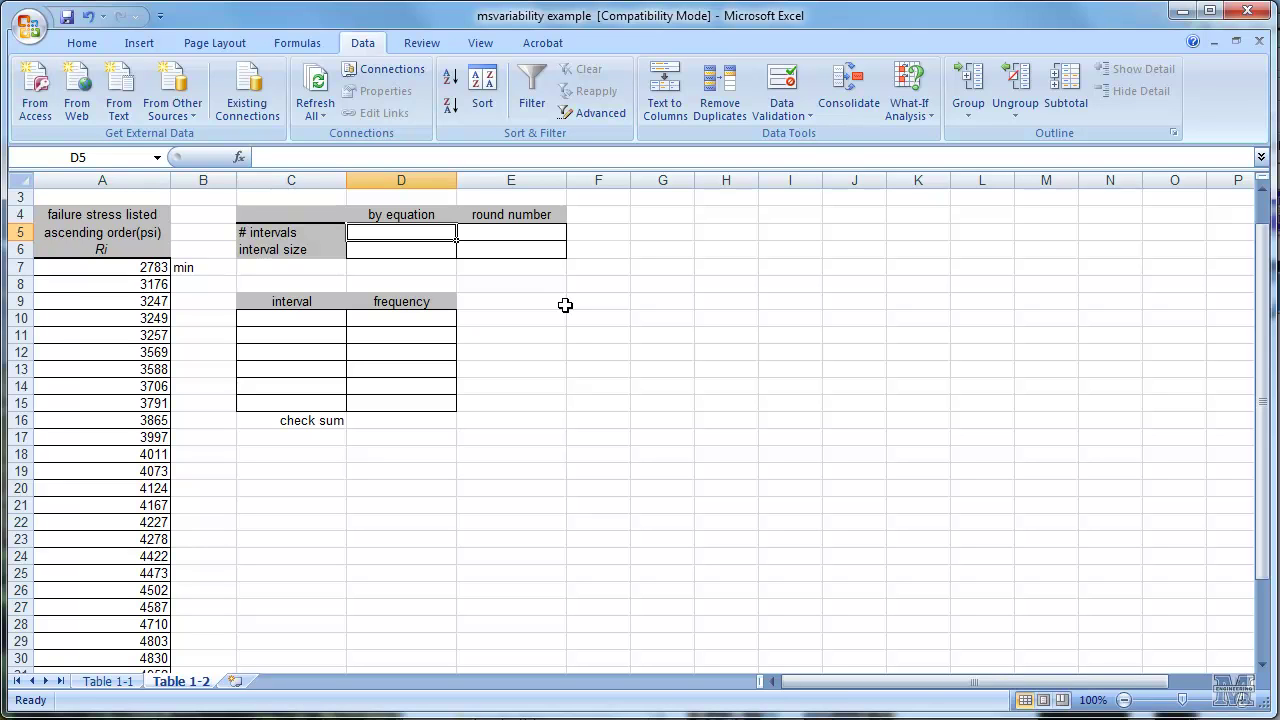
text(=1+)
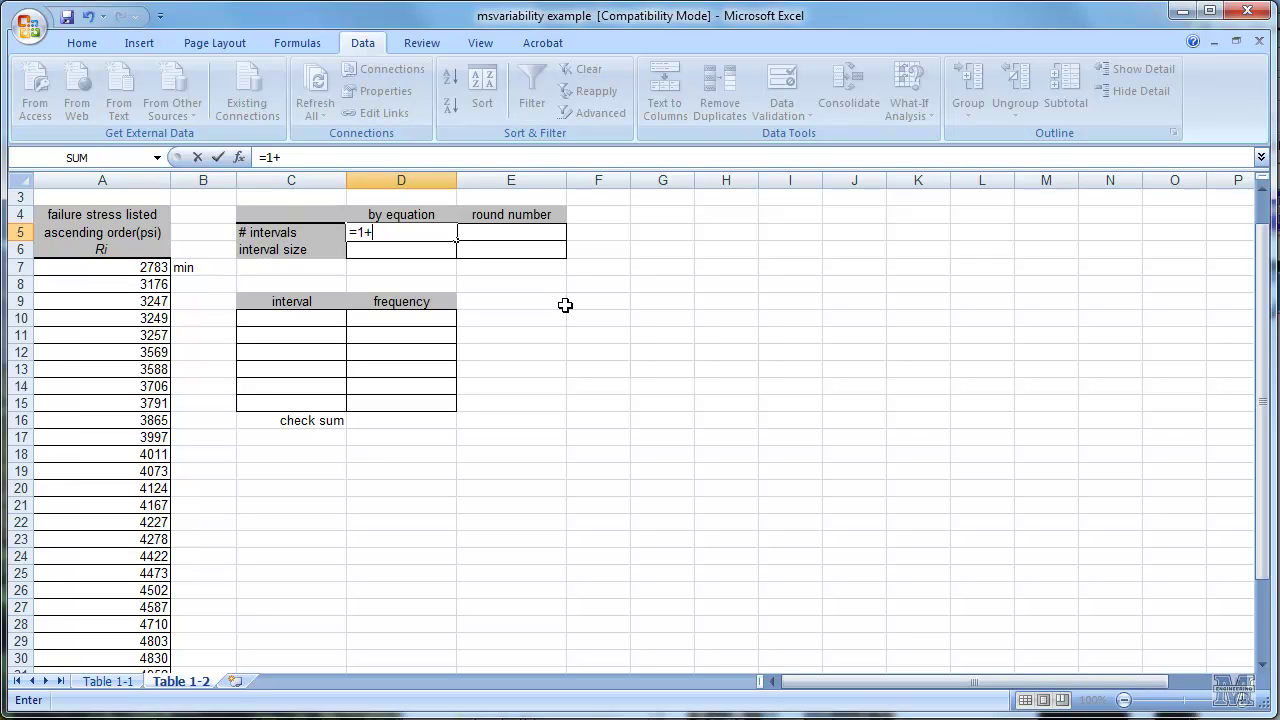
text(3.3*)
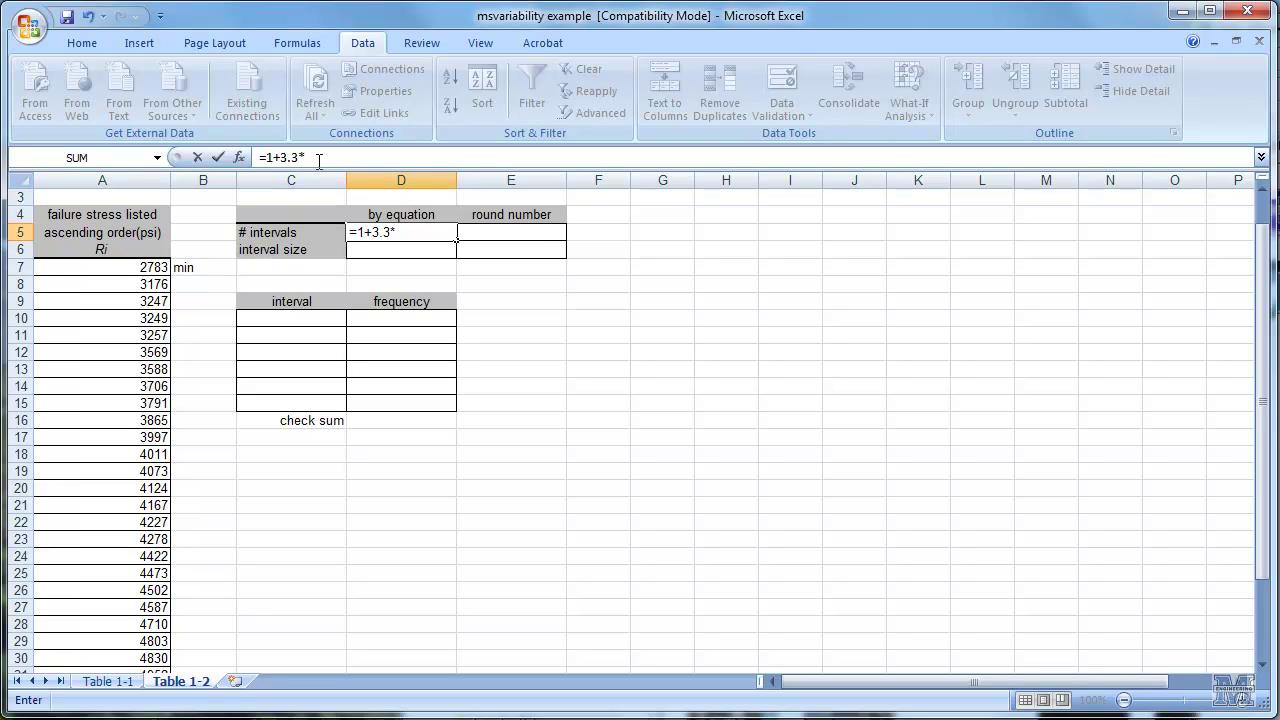
click(240, 158)
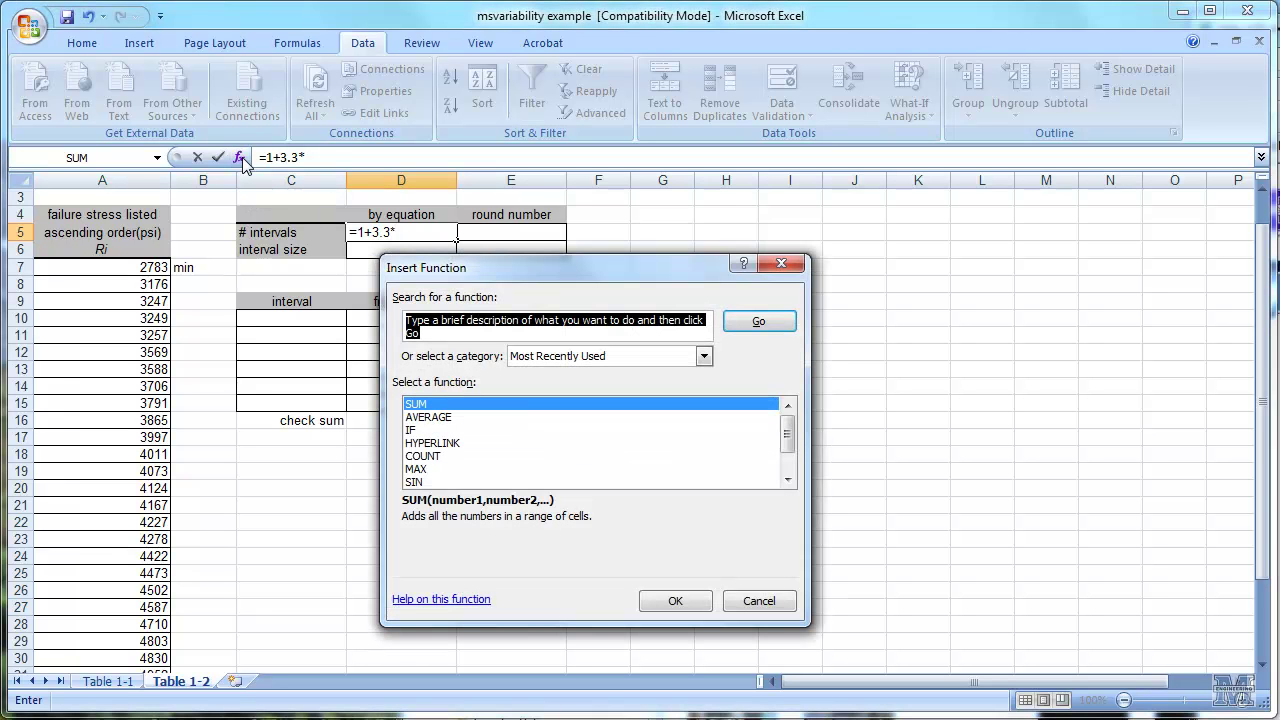
key(BackSpace)
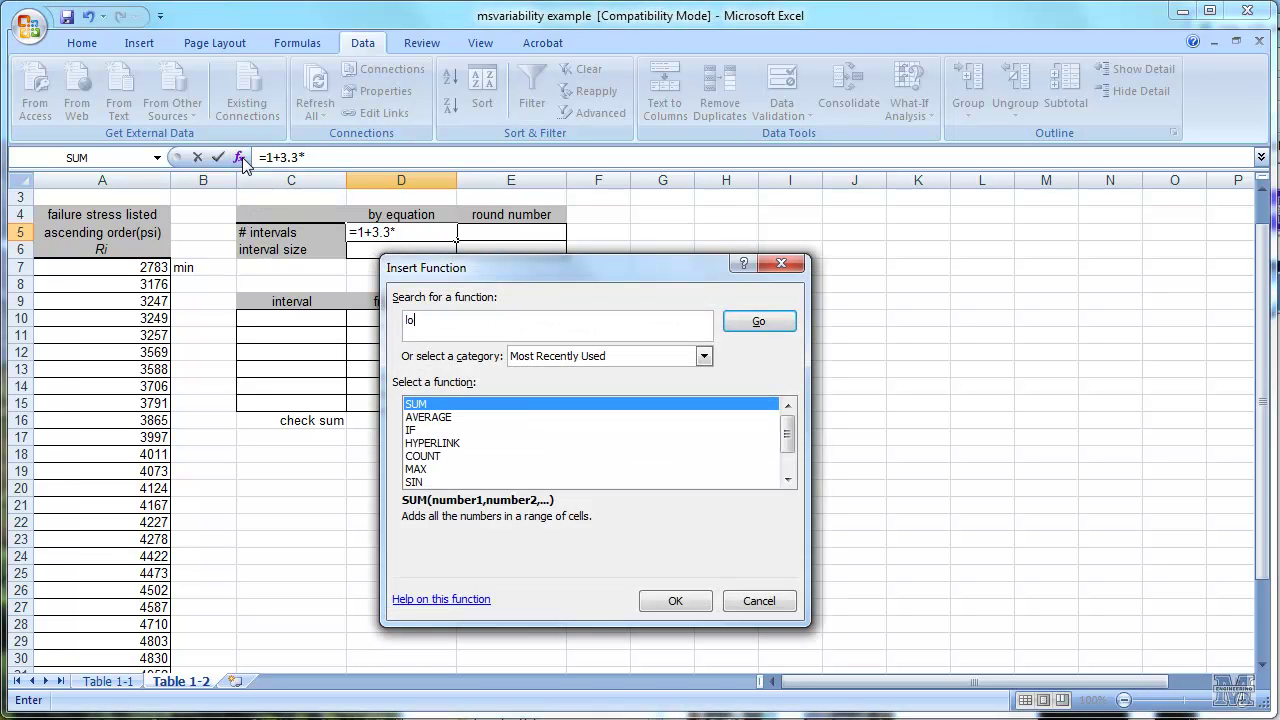
key(Return)
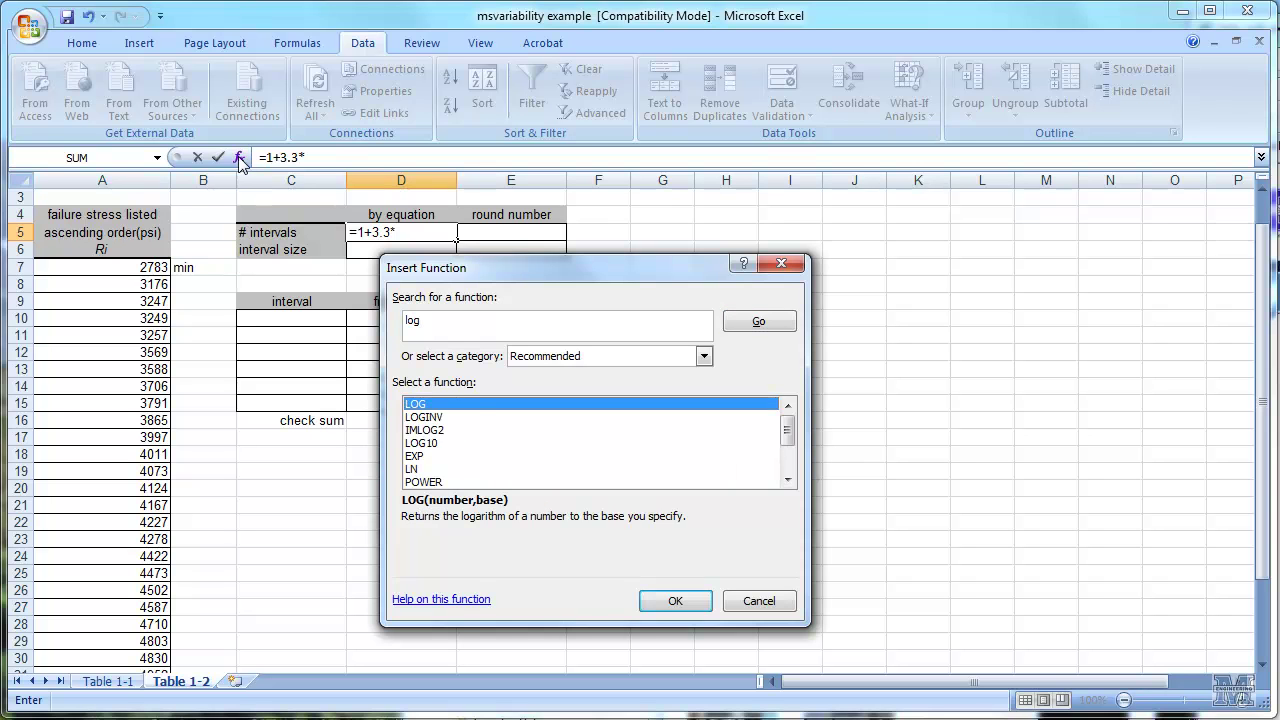
double_click(468, 406)
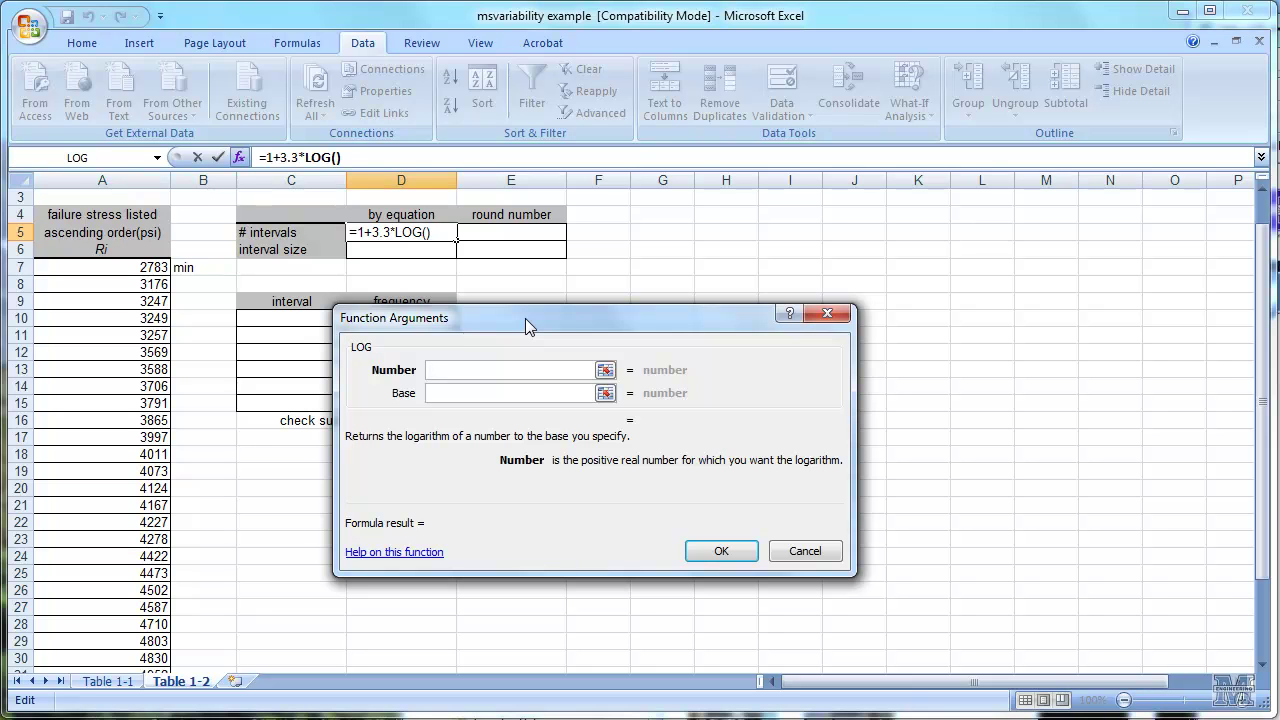
text(30)
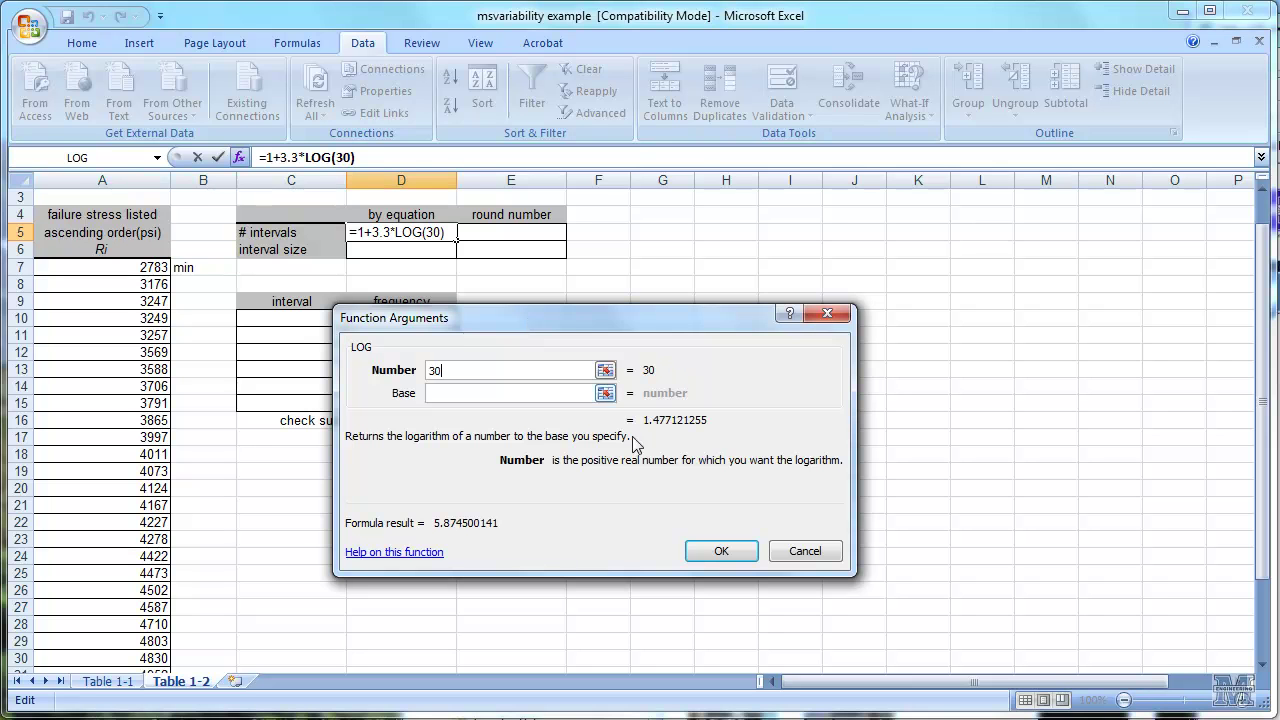
click(703, 551)
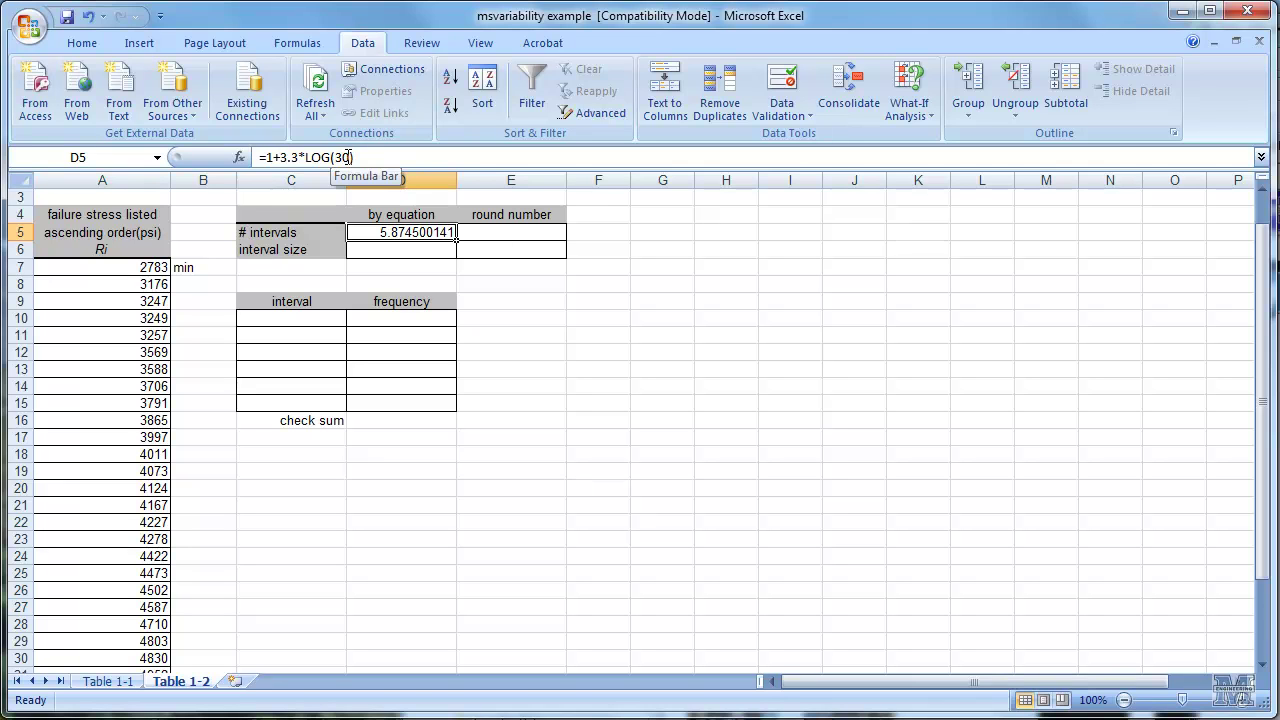
Set the rounded number of intervals in E5 to 6
click(494, 236)
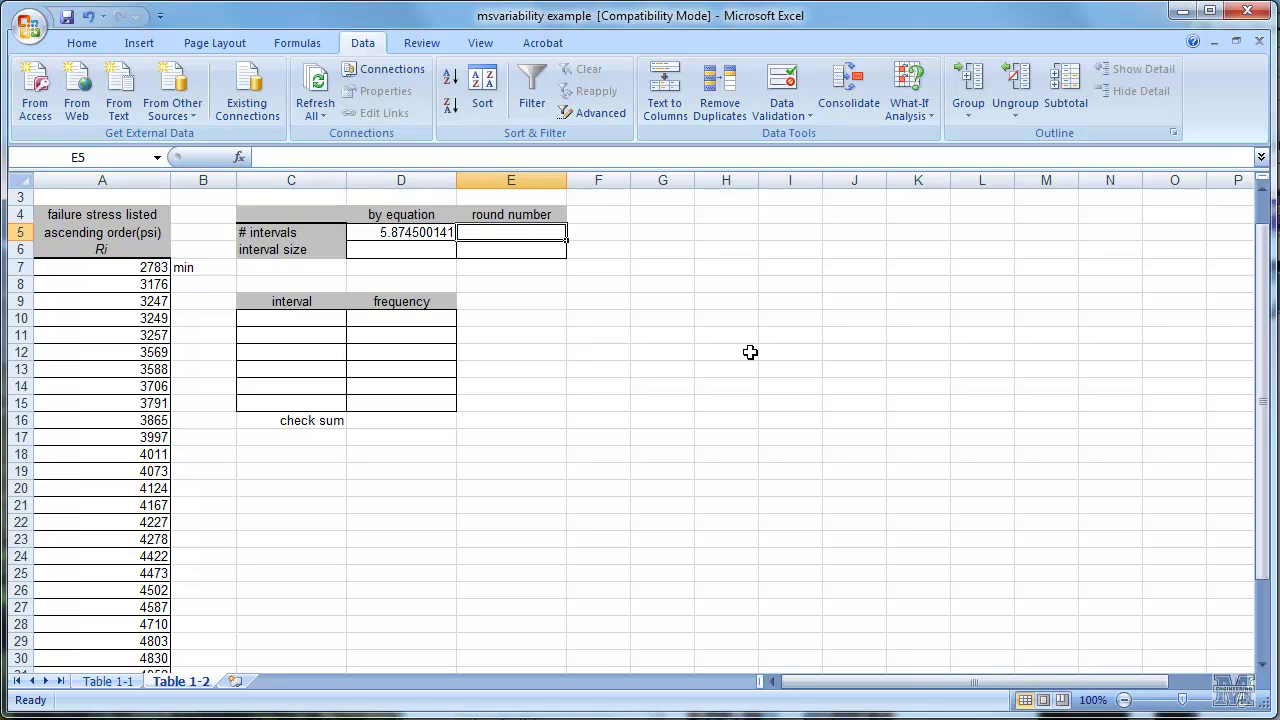
text(6)
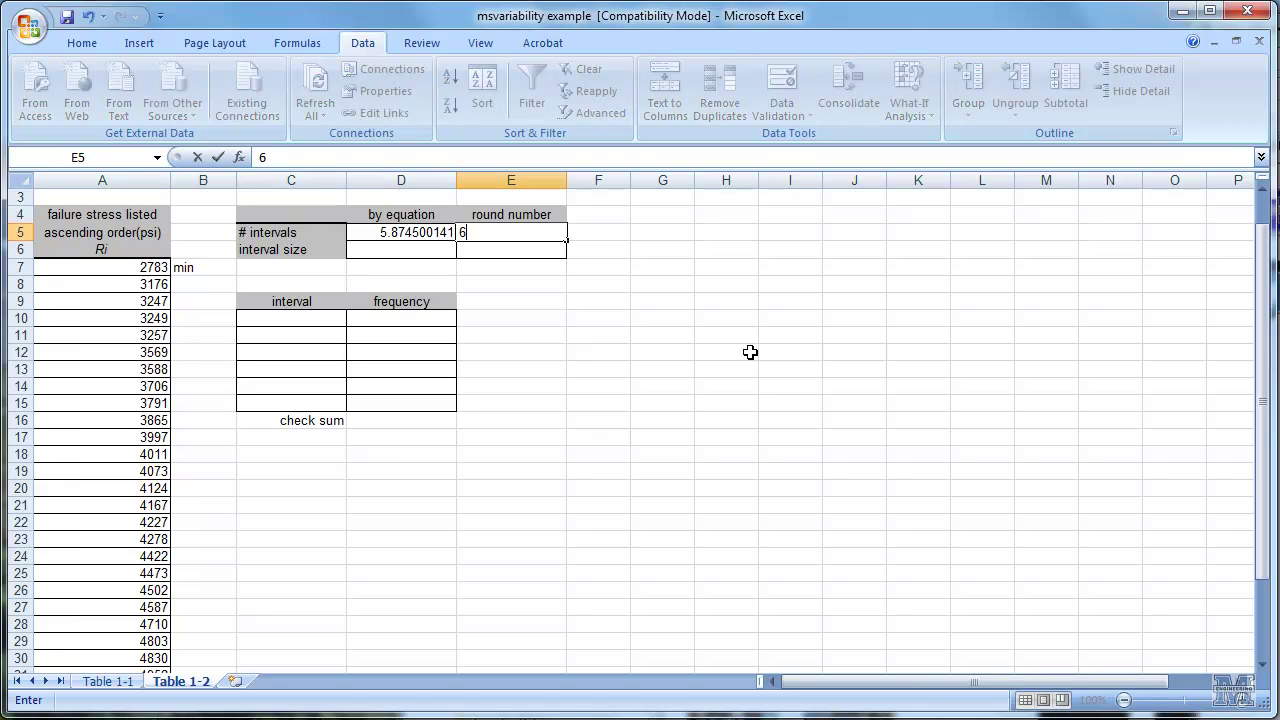
click(416, 248)
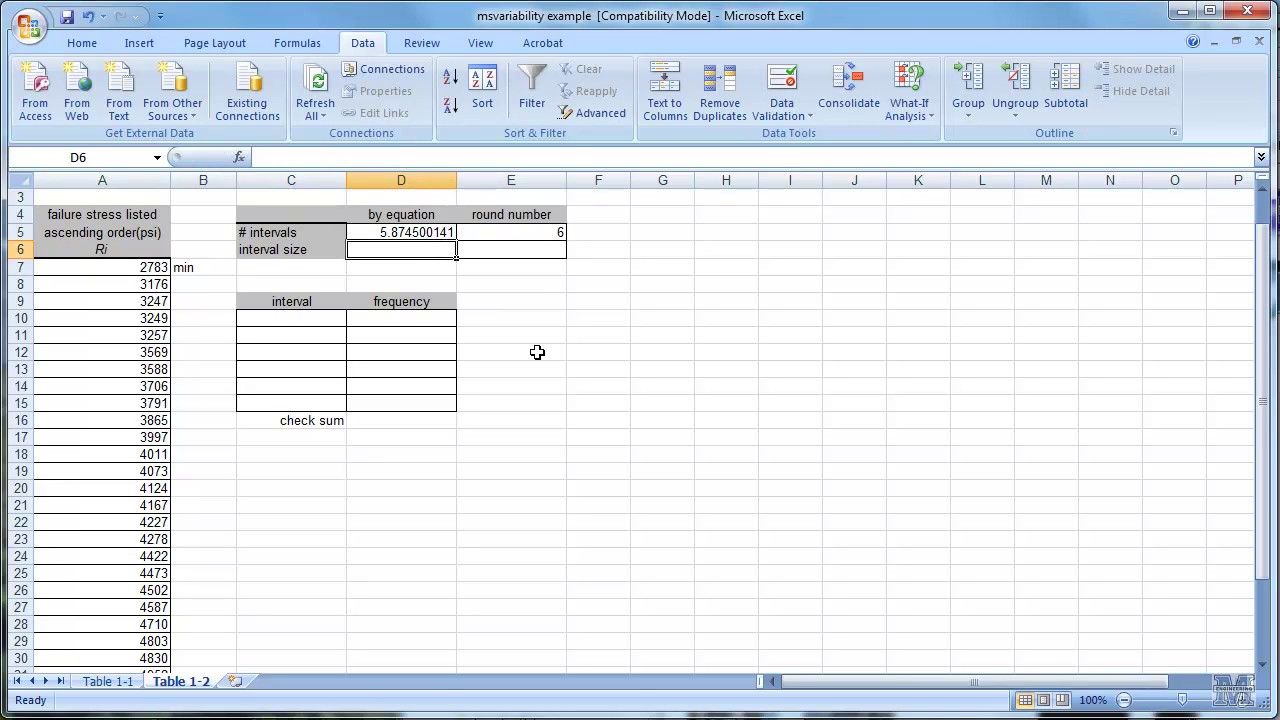
Compute the interval size in D6 as =(A36-A7)/6
text(=)
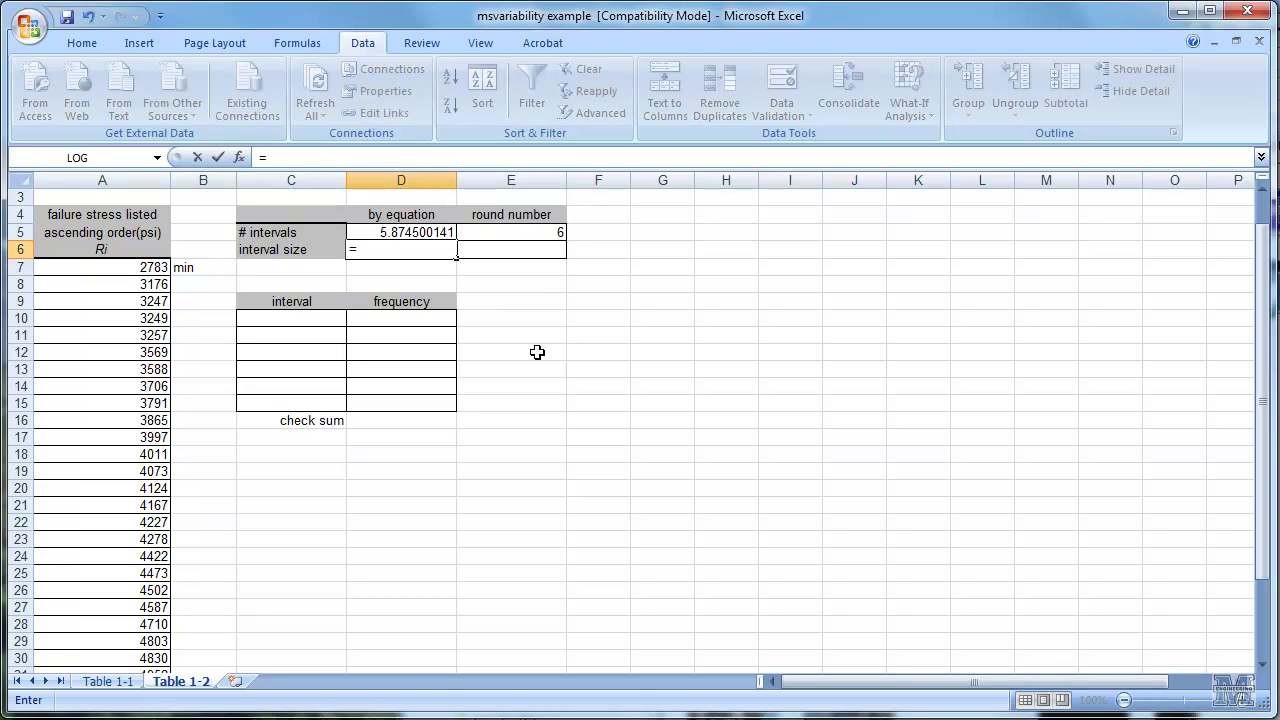
drag(1262, 345, 1274, 443)
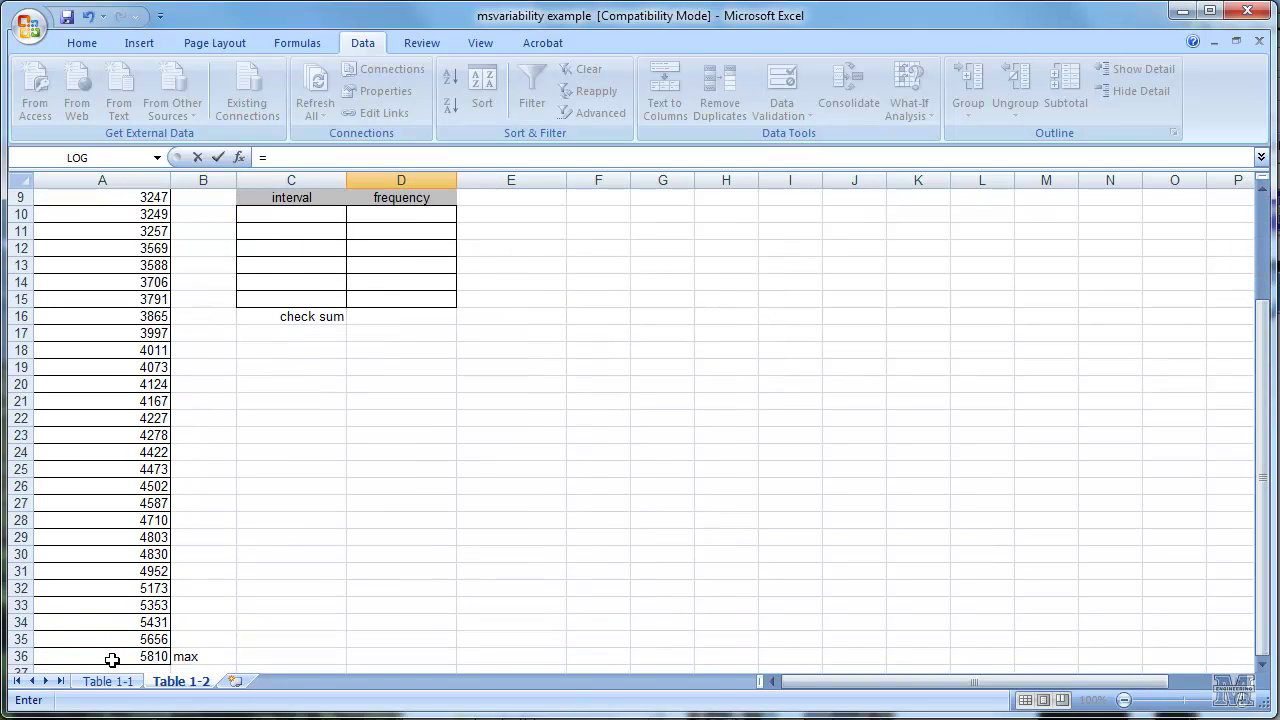
text(()
click(112, 660)
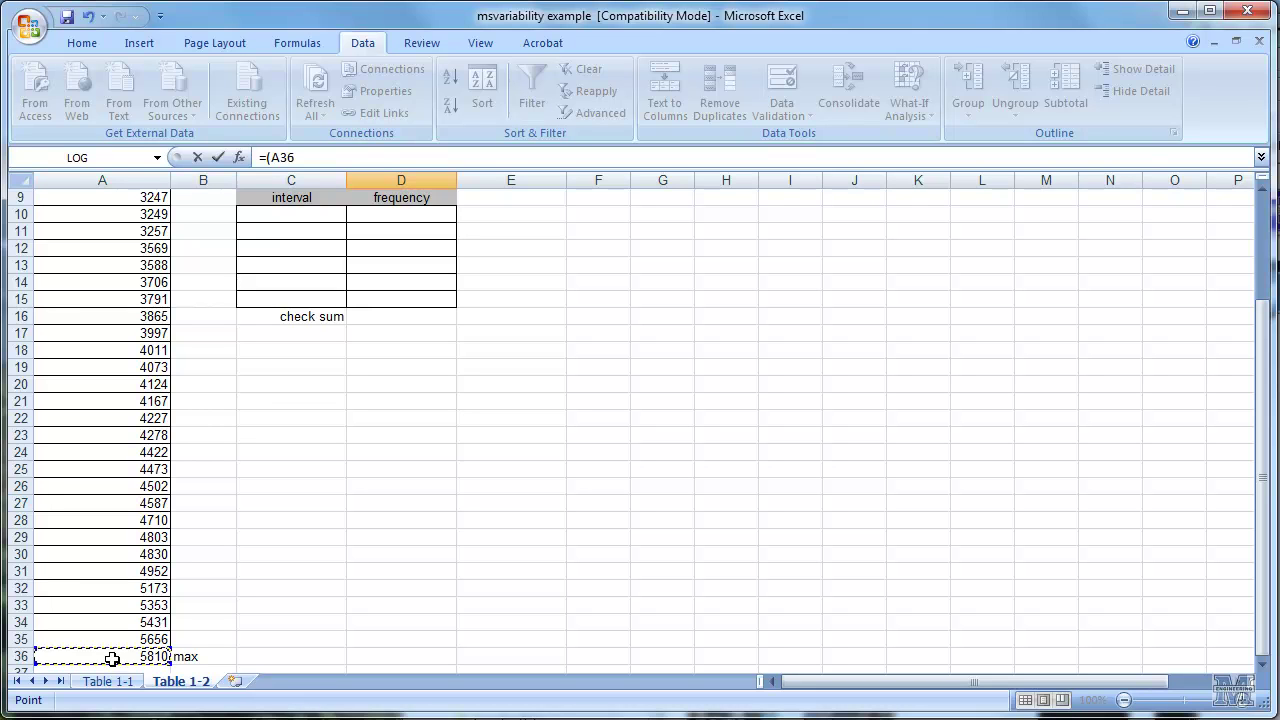
text(-)
drag(1268, 538, 1240, 430)
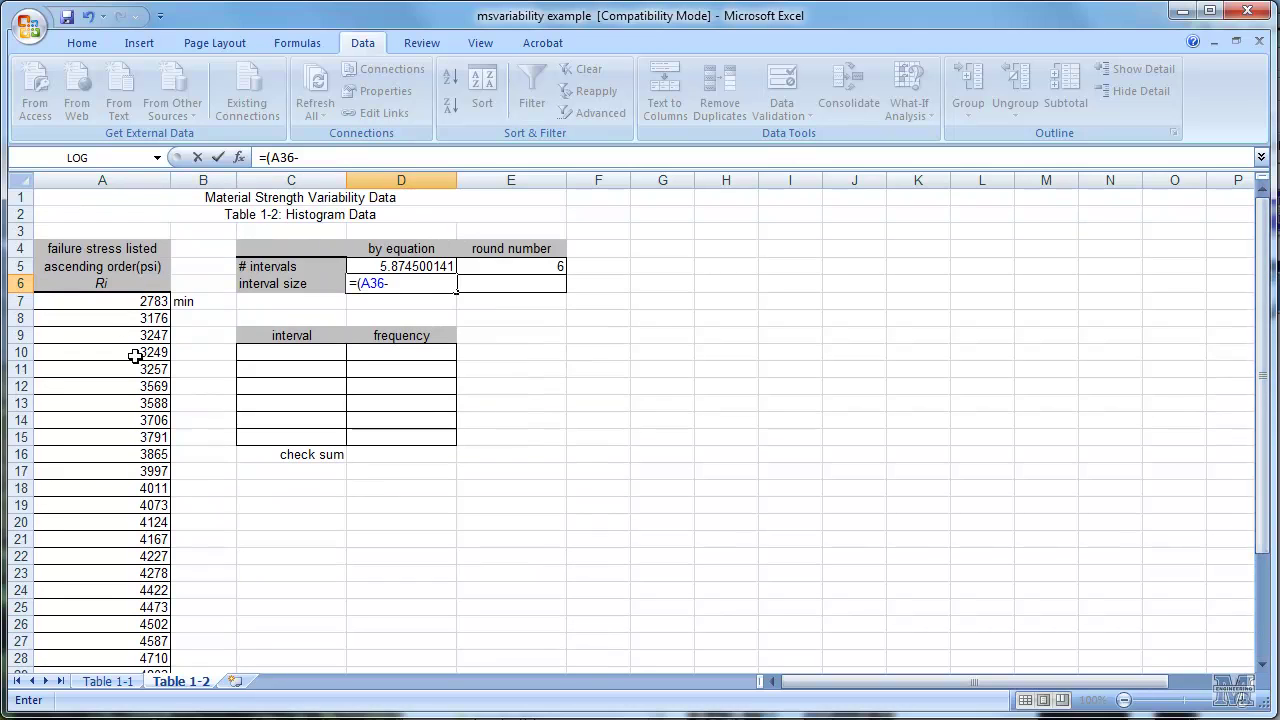
click(118, 301)
text()/6)
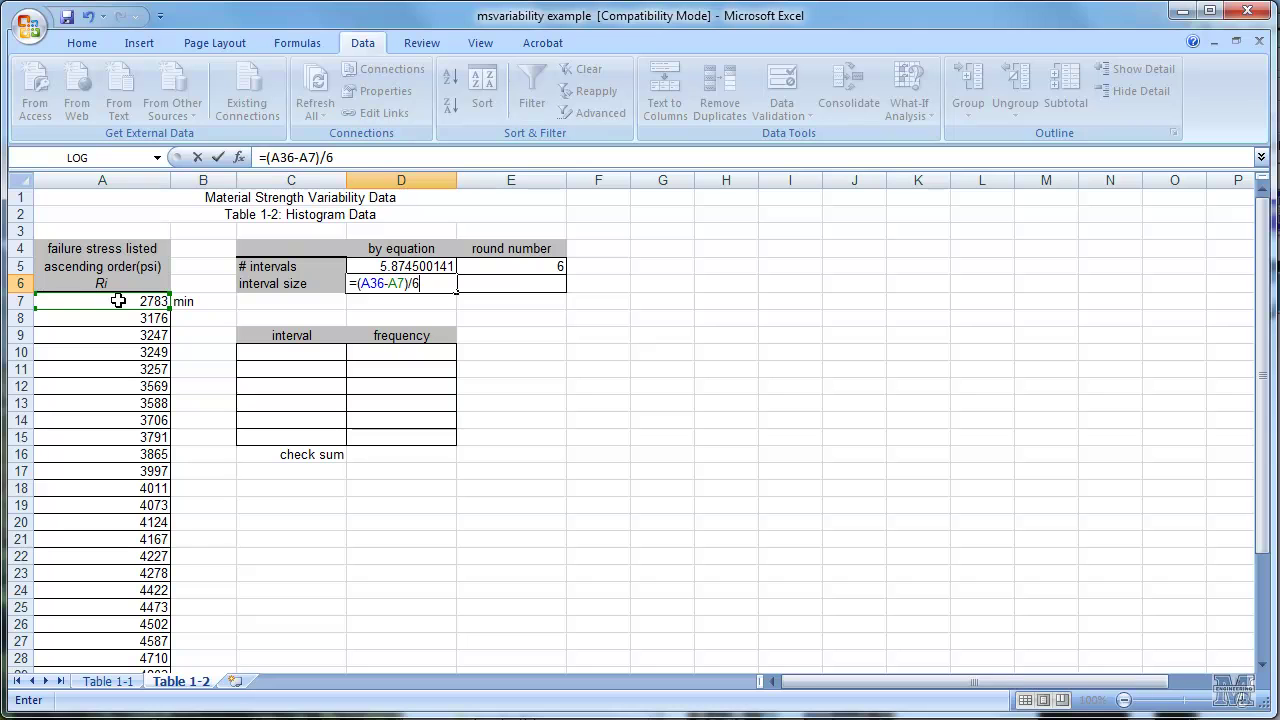
key(Return)
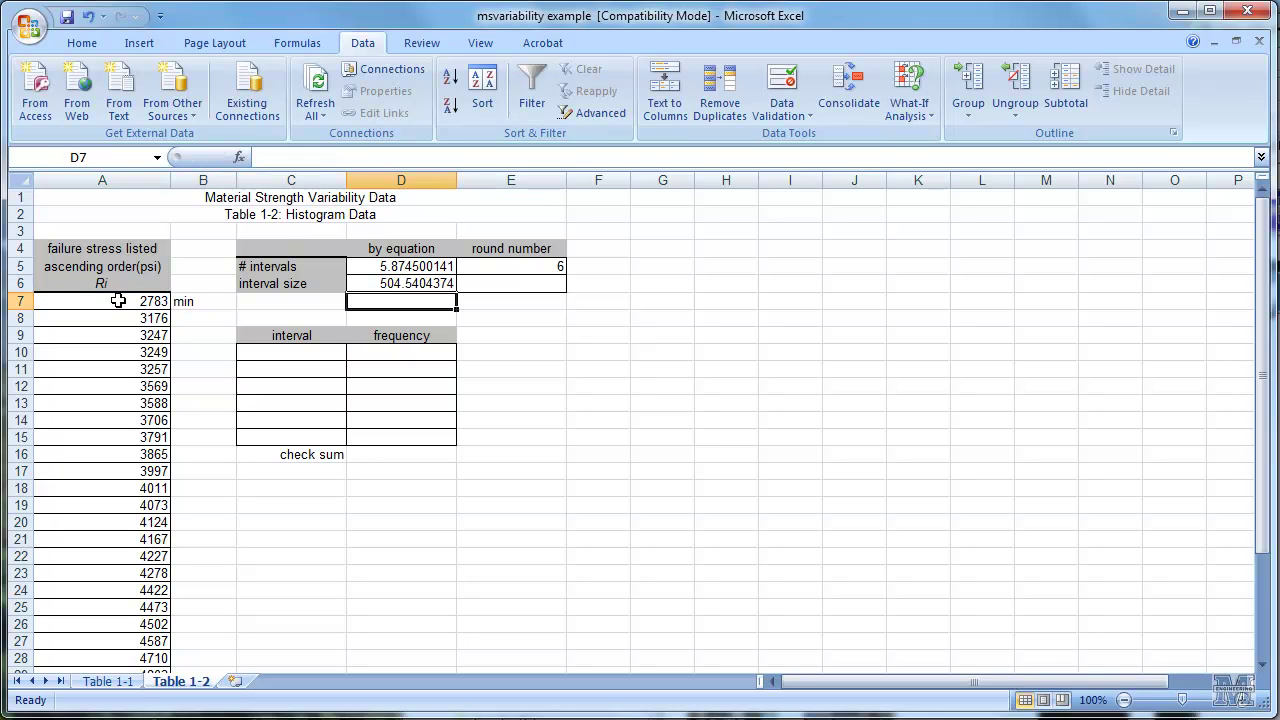
Enter 600 as the rounded interval size in E6
click(510, 283)
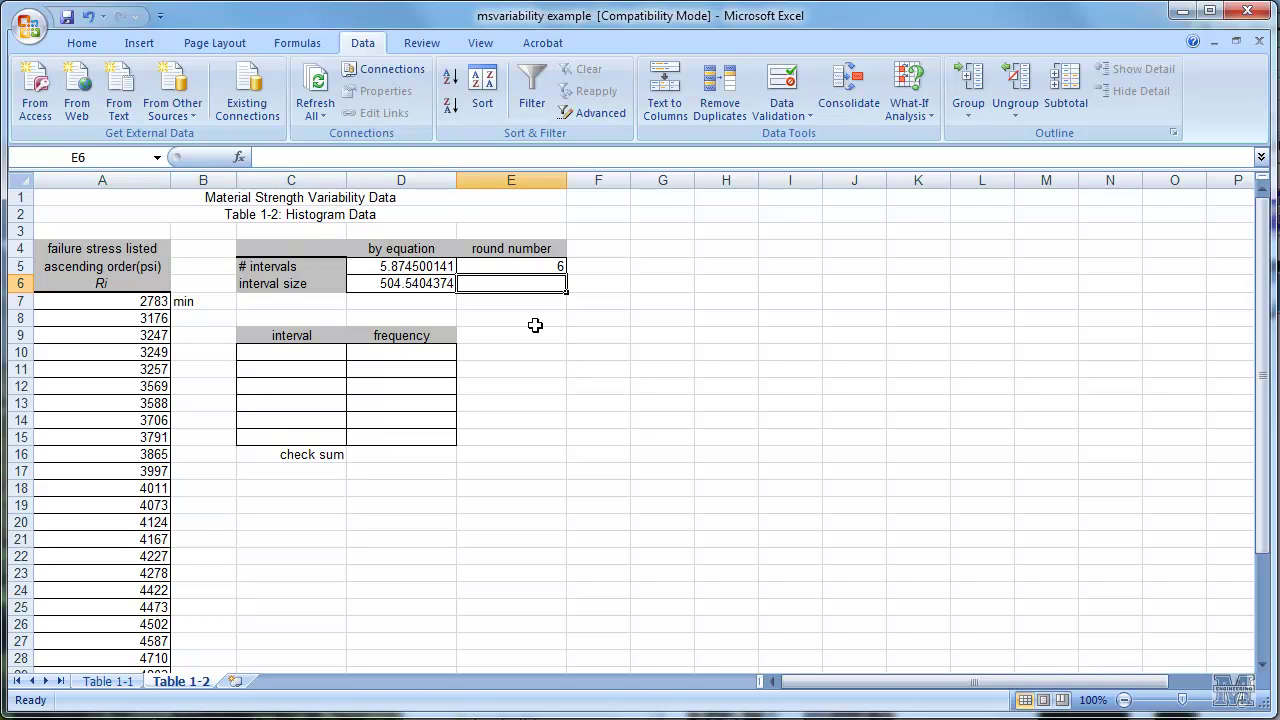
text(600)
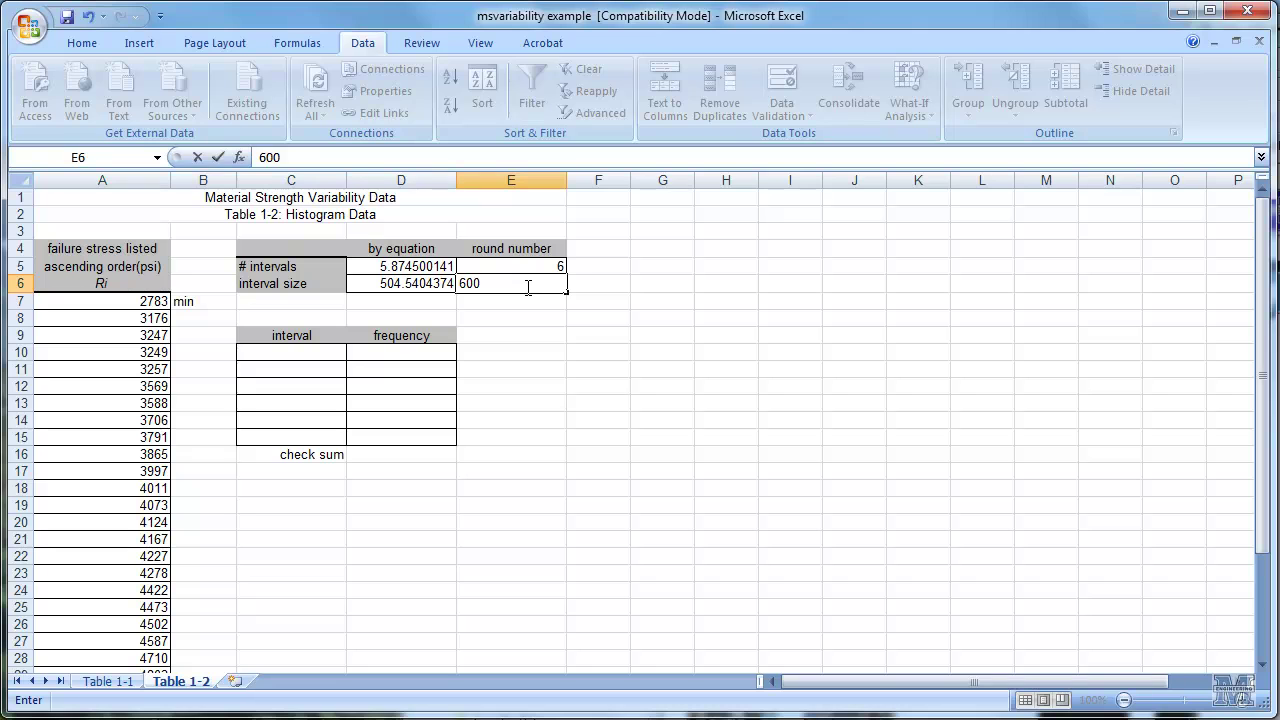
key(Return)
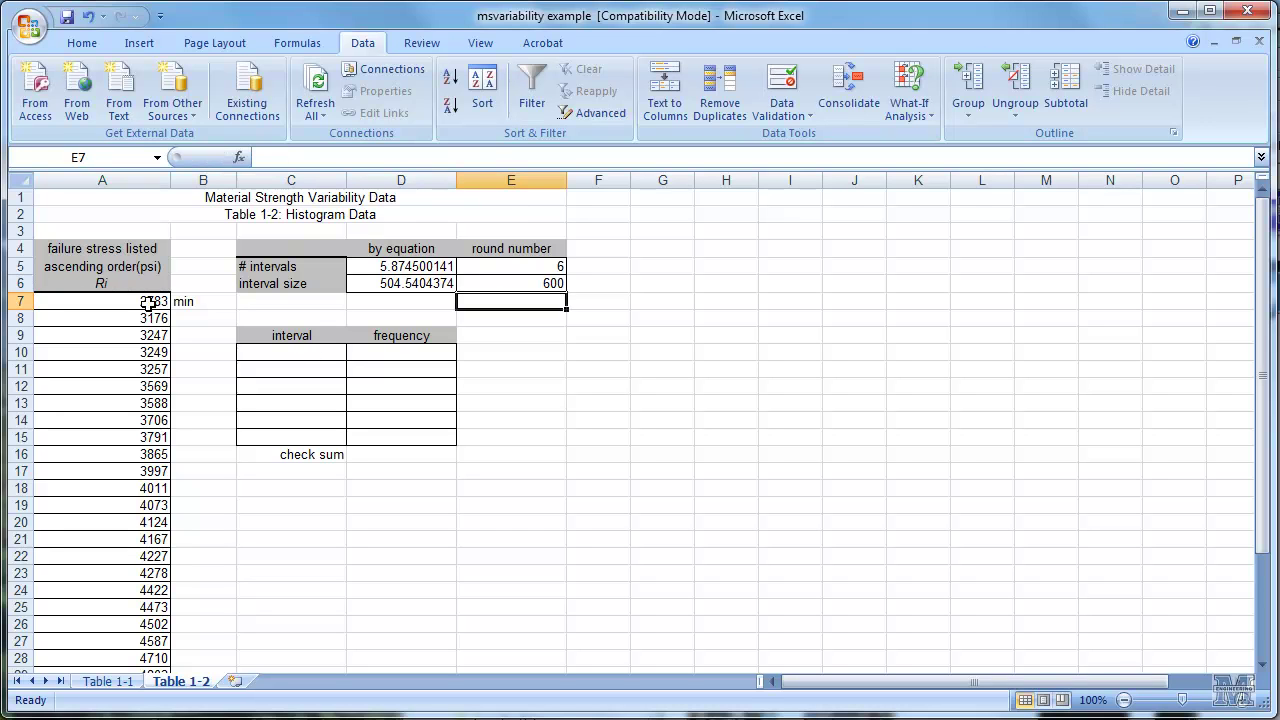
Enter the first two intervals, 2600-3200 in C10 and 3201-3800 in C11
click(269, 351)
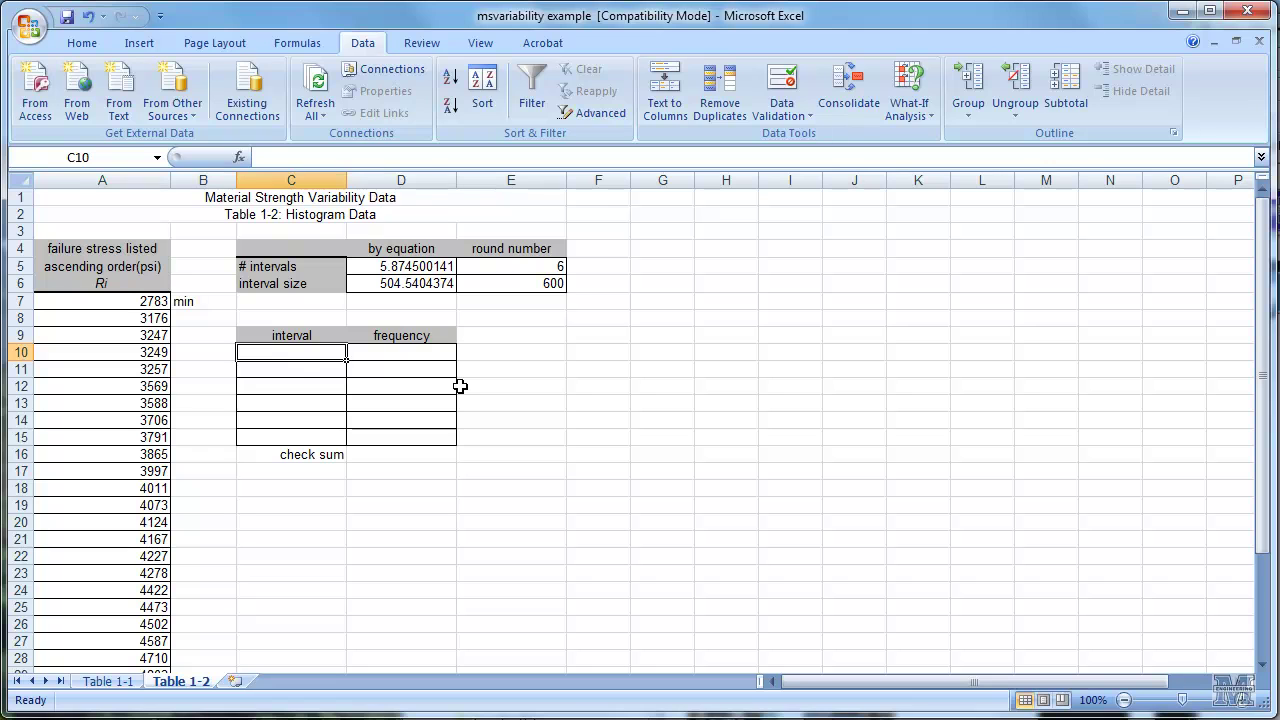
text(2600)
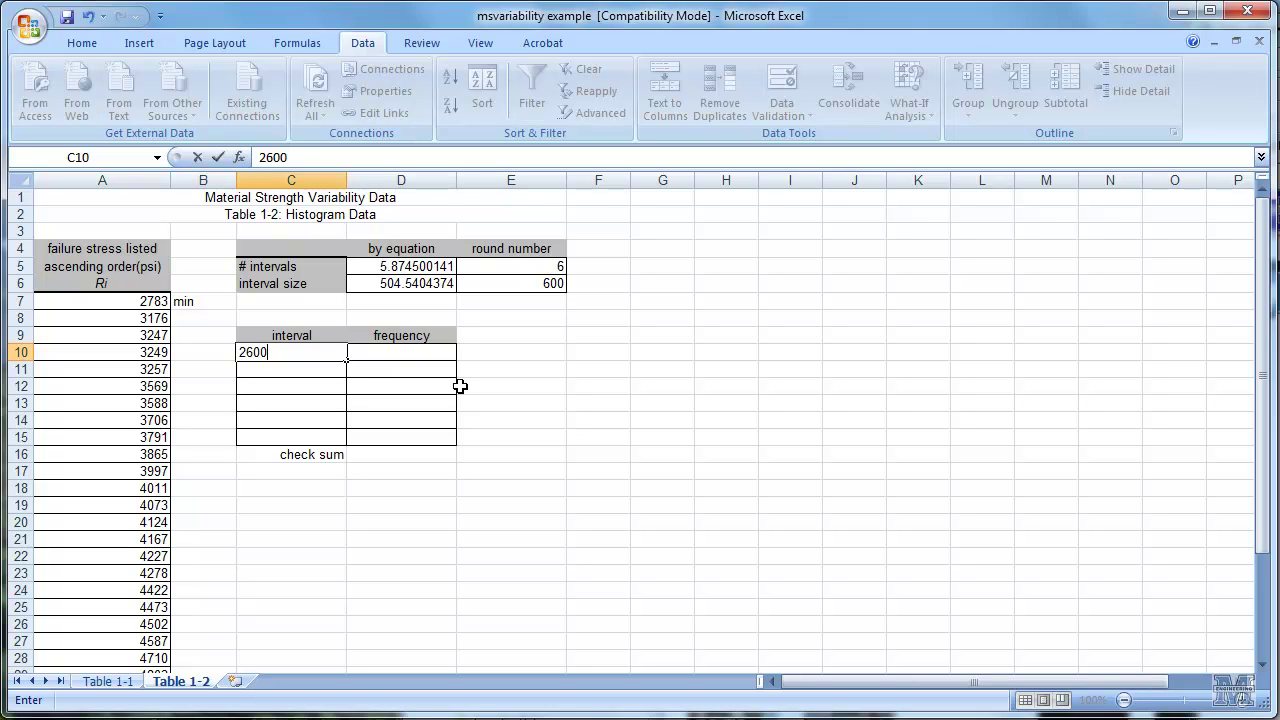
text(-3200)
key(Return)
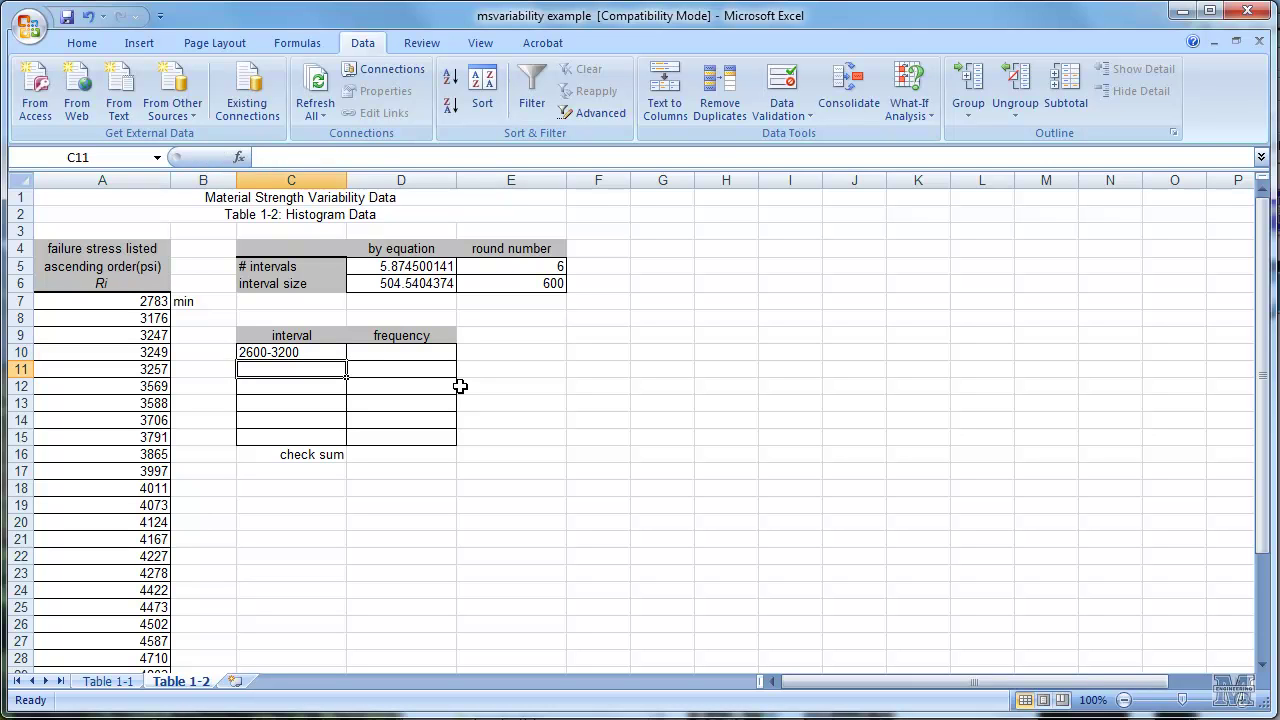
click(315, 352)
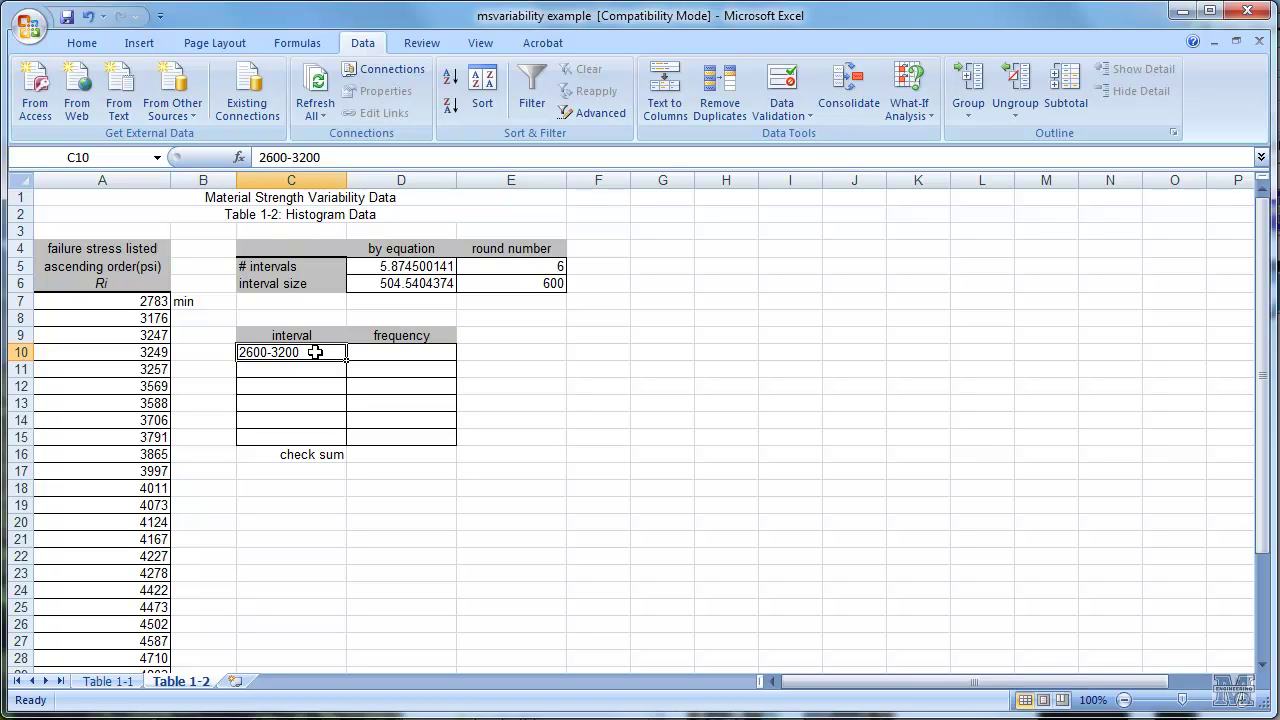
click(305, 373)
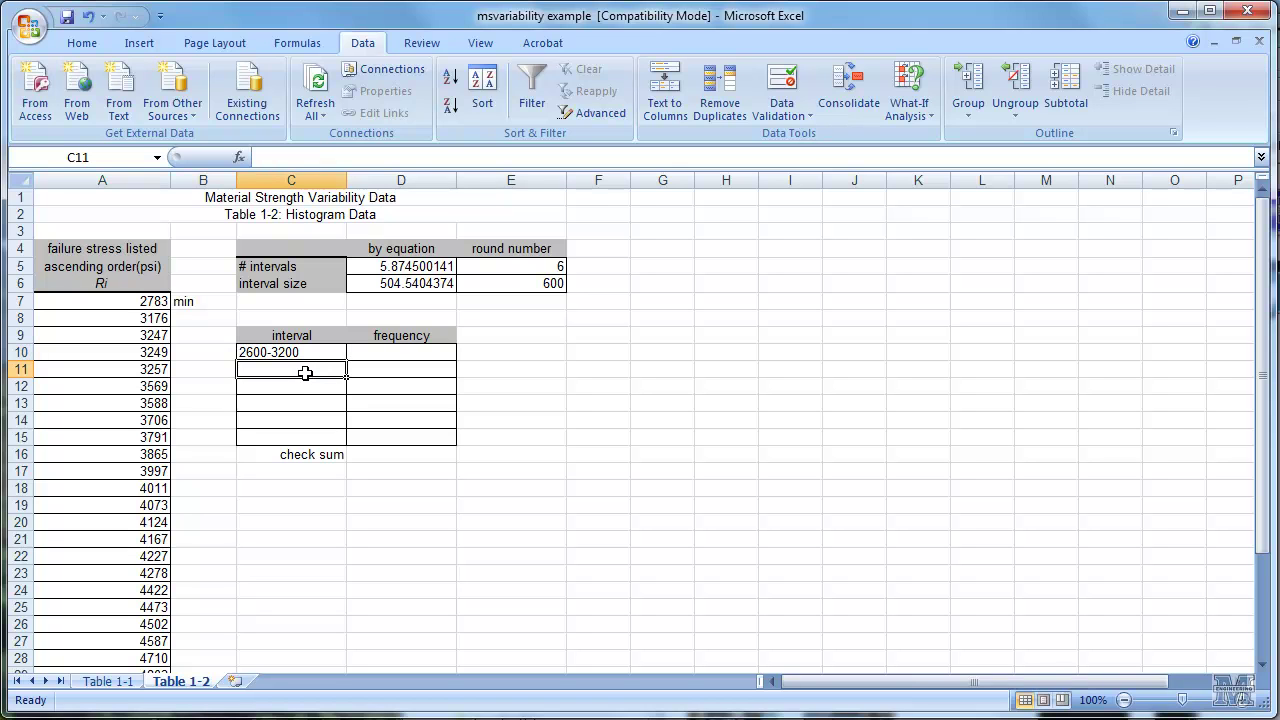
text(3201)
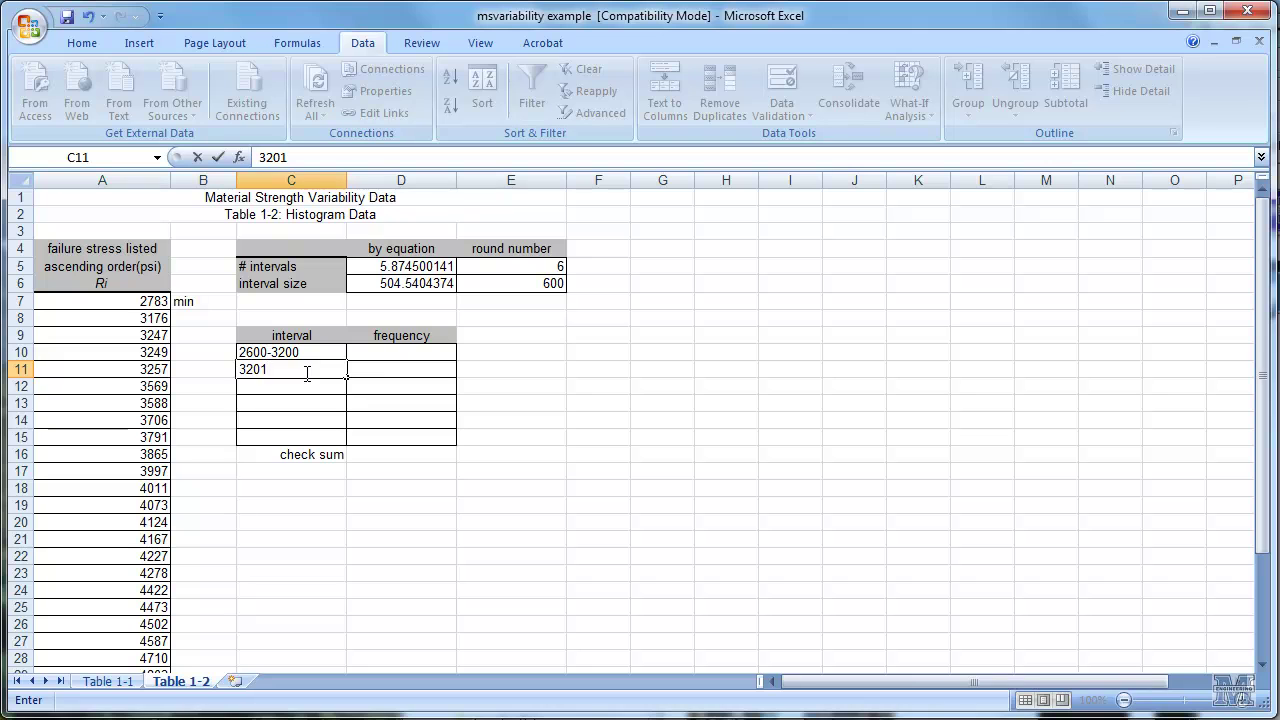
key(BackSpace)
key(BackSpace)
key(BackSpace)
text(3201-3800)
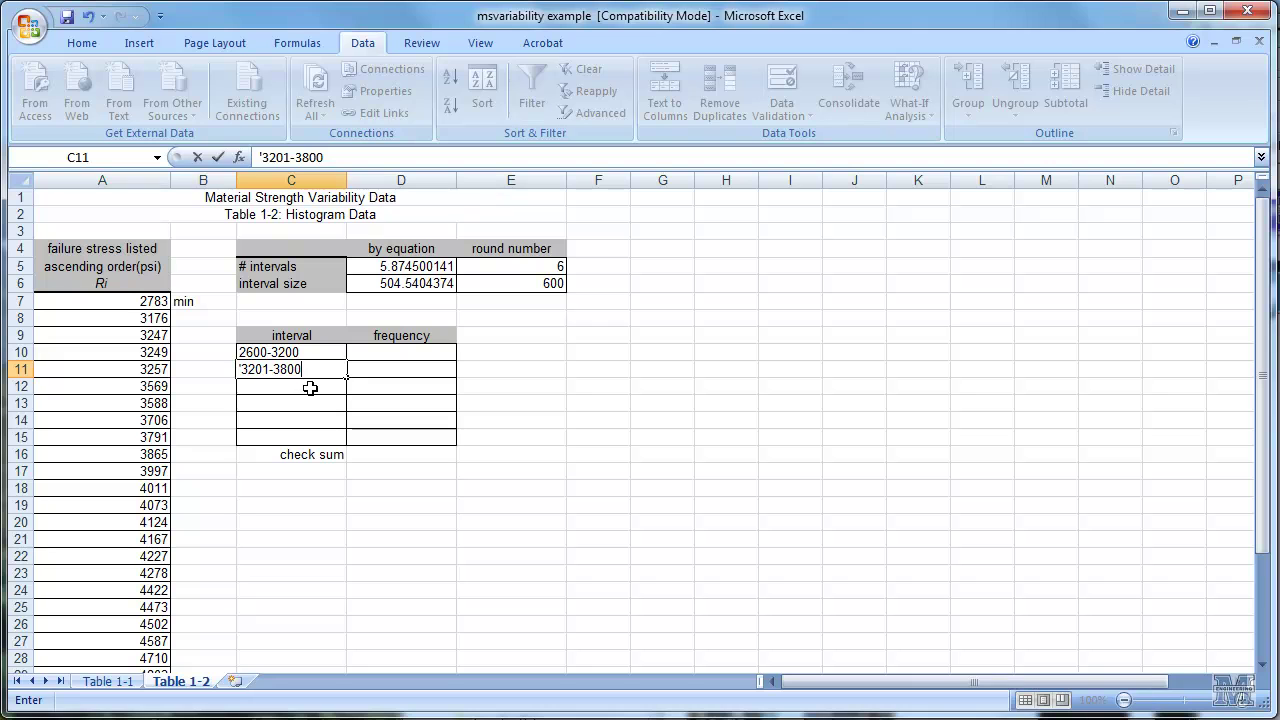
key(Return)
click(270, 369)
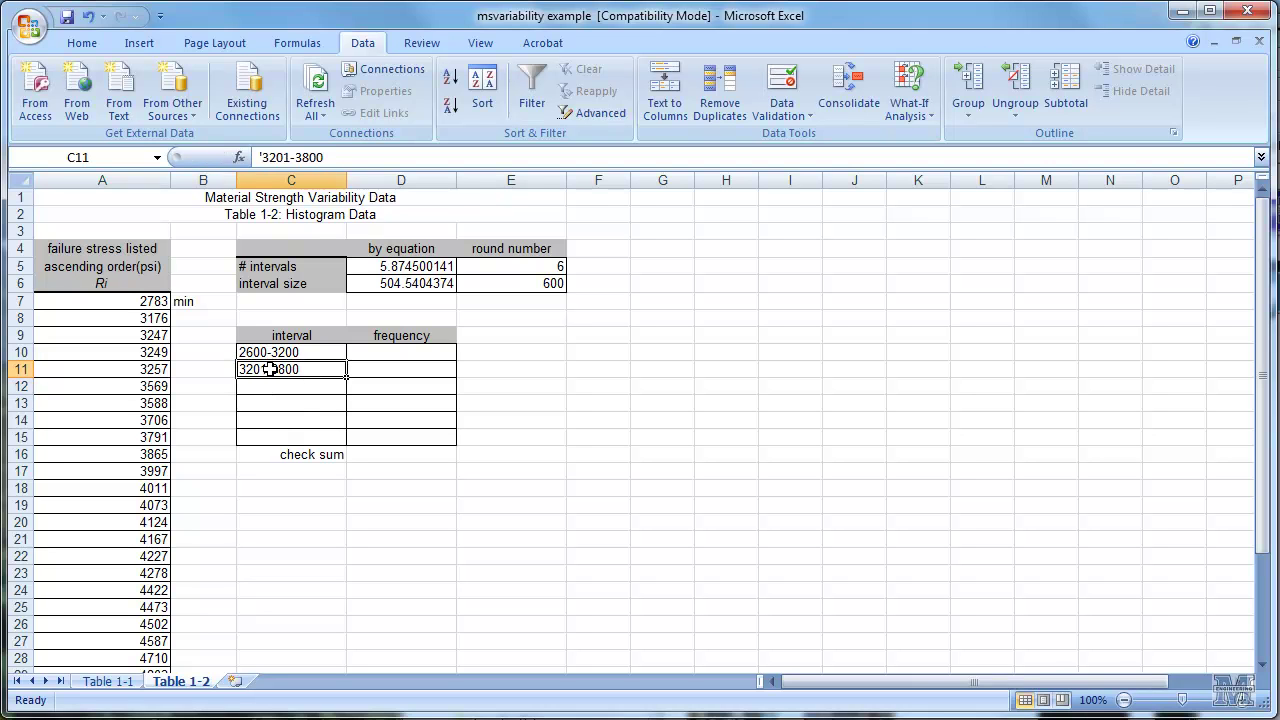
Enter intervals 3801-4400, 4401-5000, 5001-5600 and 5601-6200 in C12:C15
click(273, 399)
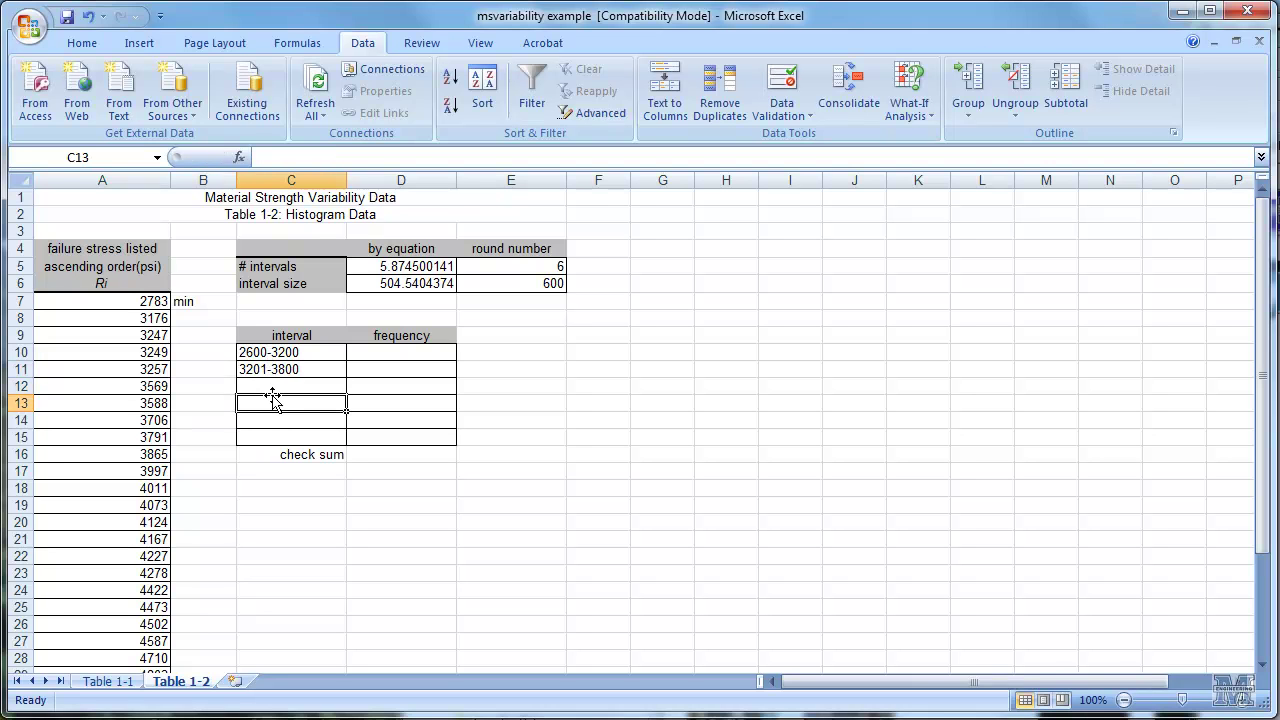
click(277, 385)
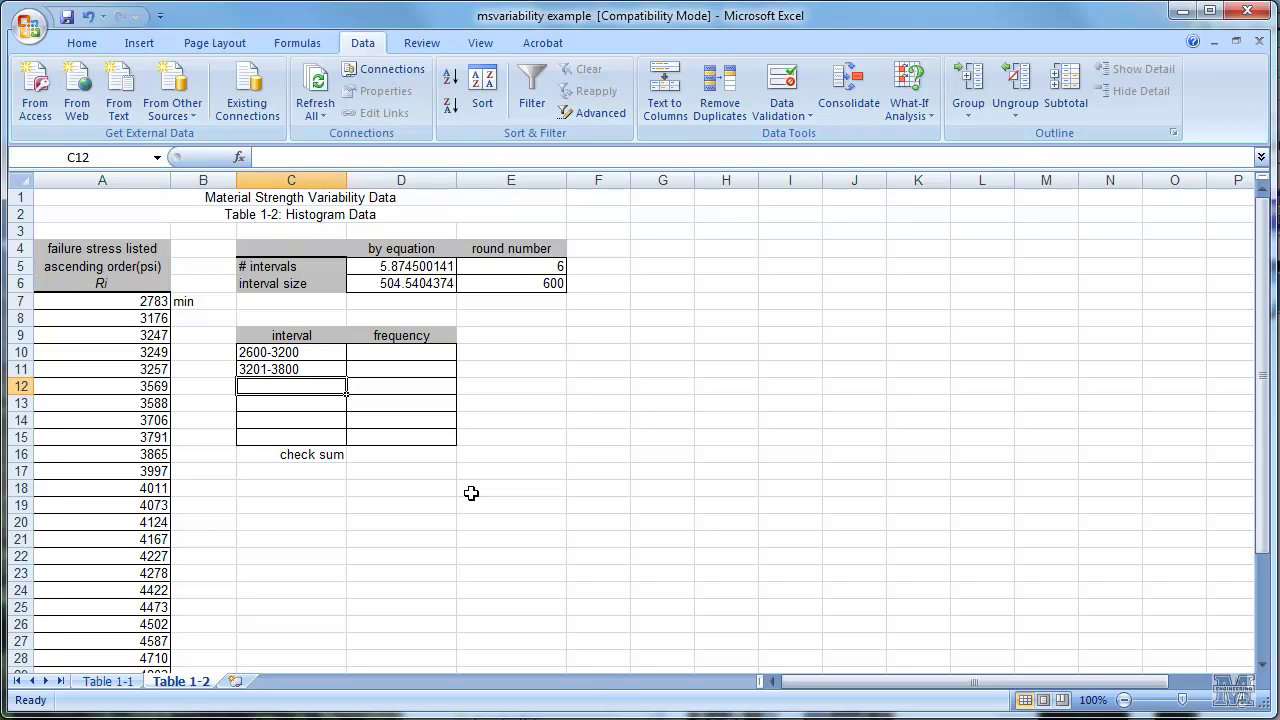
text(3801)
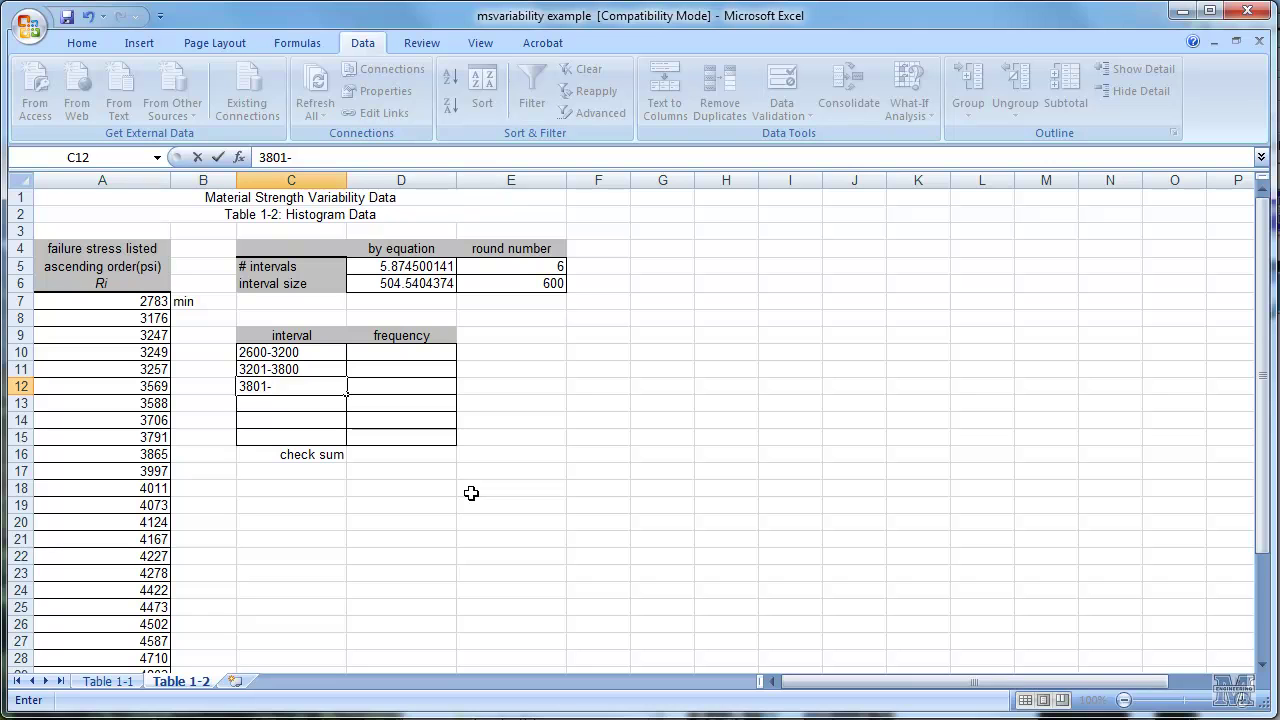
text(-4400)
click(281, 405)
text(4401-)
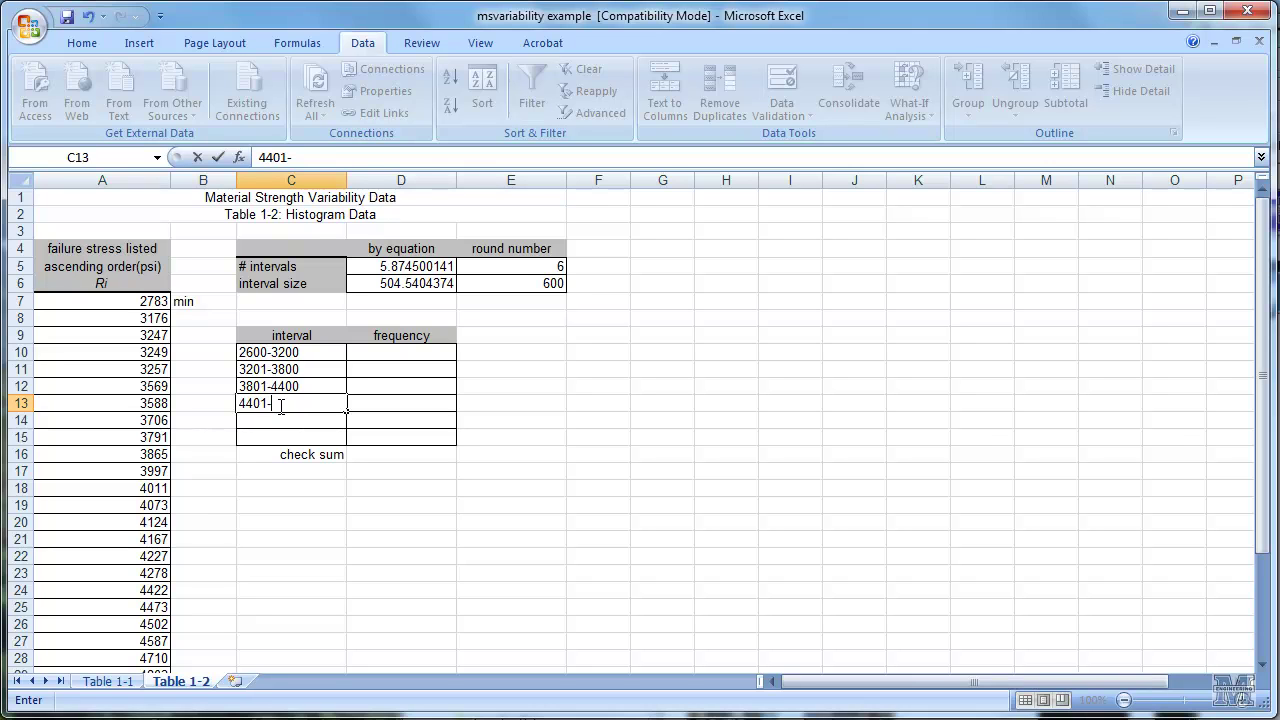
text(5000)
click(290, 428)
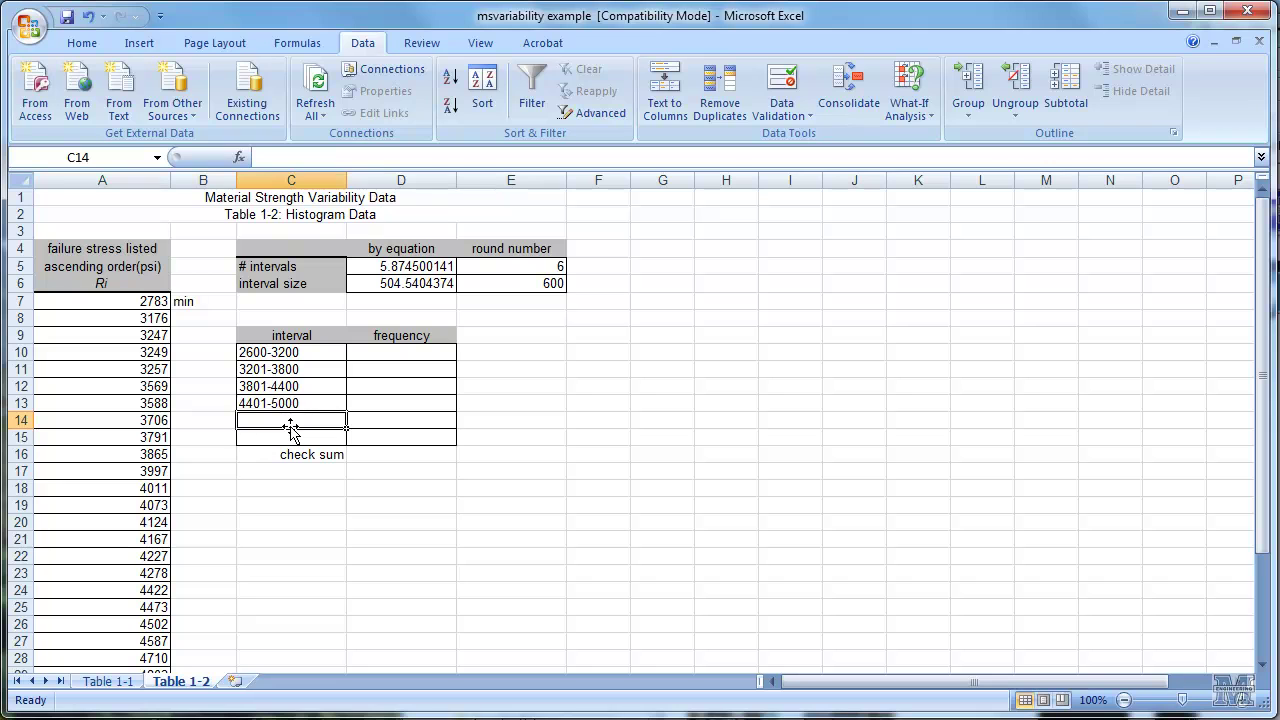
text(50)
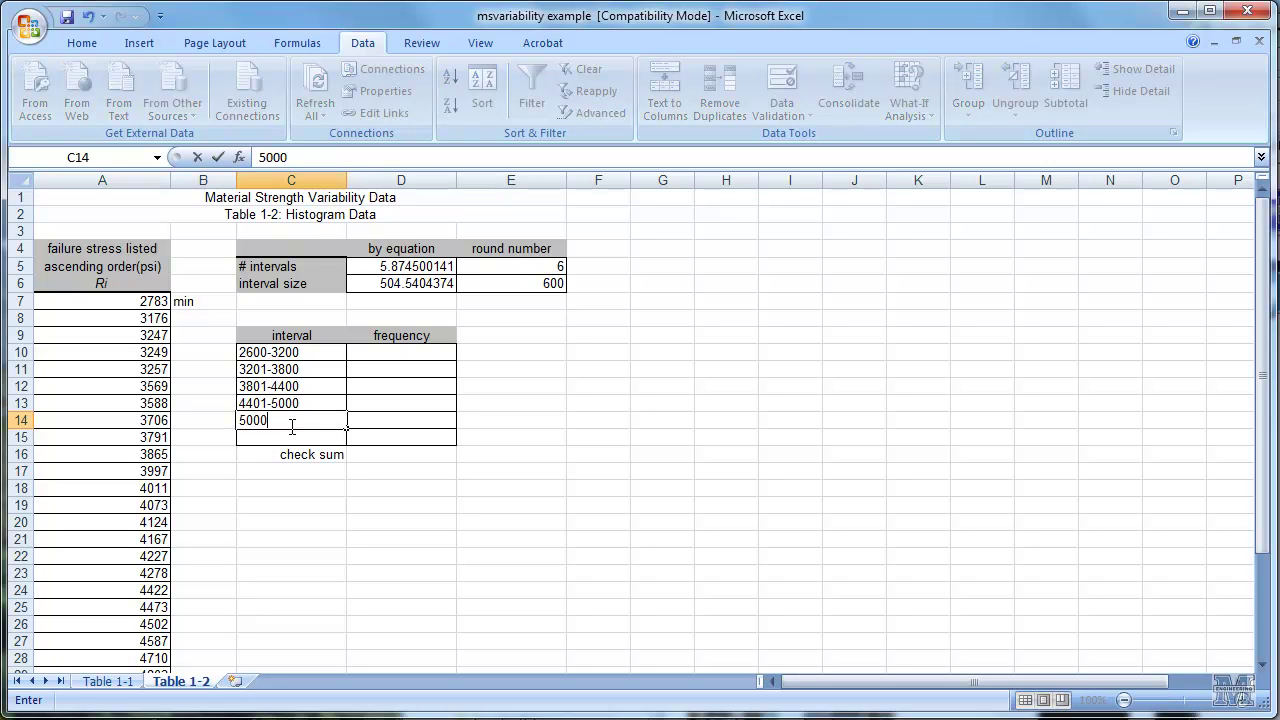
text(00)
key(BackSpace)
text(1-5600)
click(311, 443)
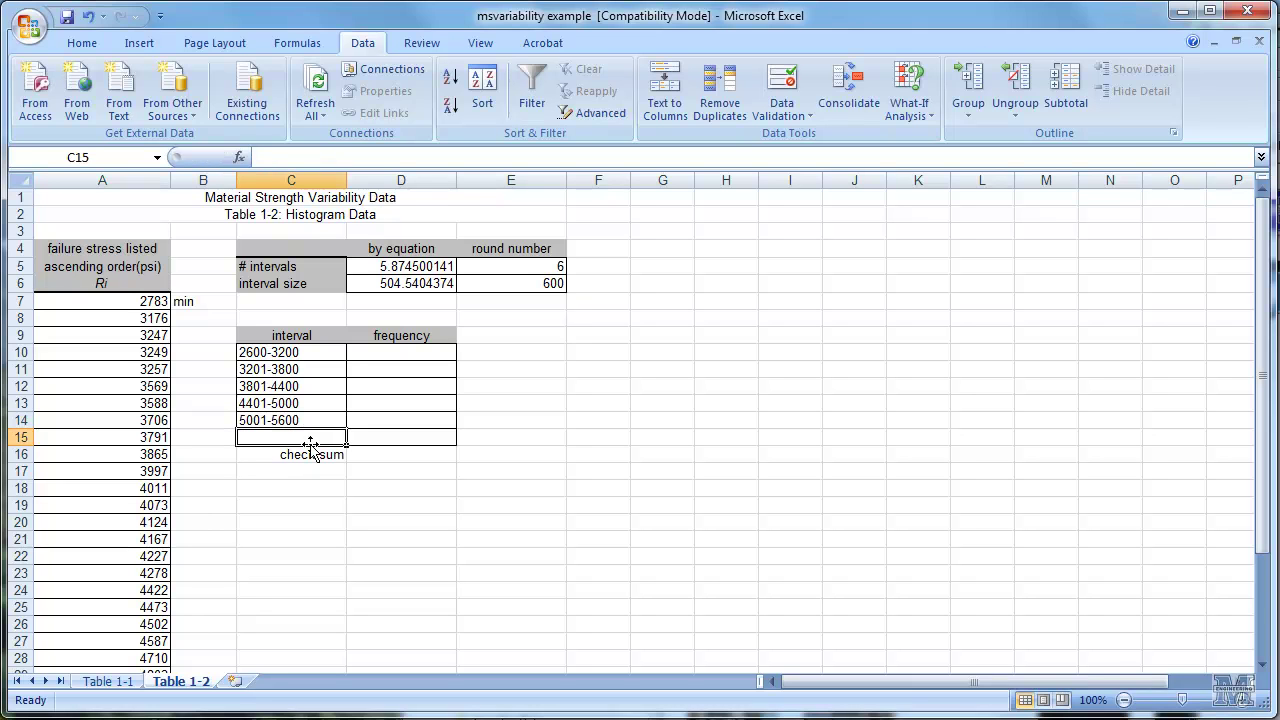
text(5601-)
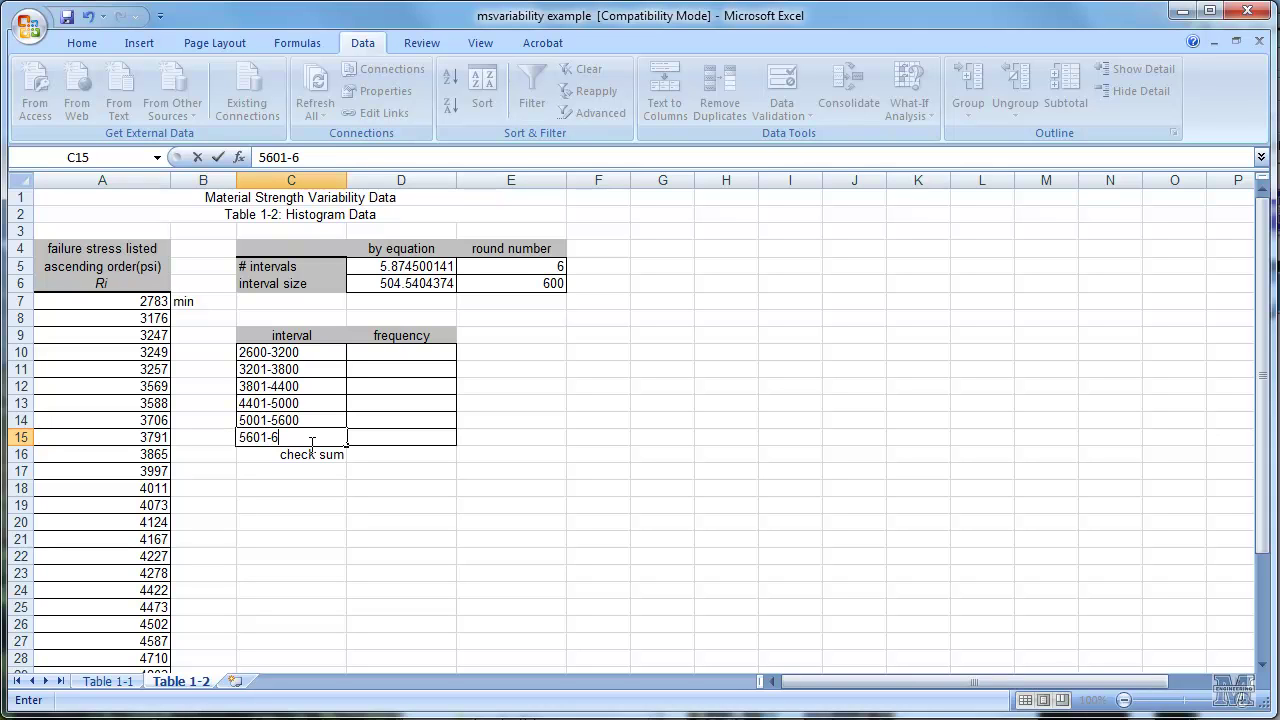
text(6200)
Finish the 5601-6200 interval and enter frequency 2 for 2600-3200 in D10
click(412, 388)
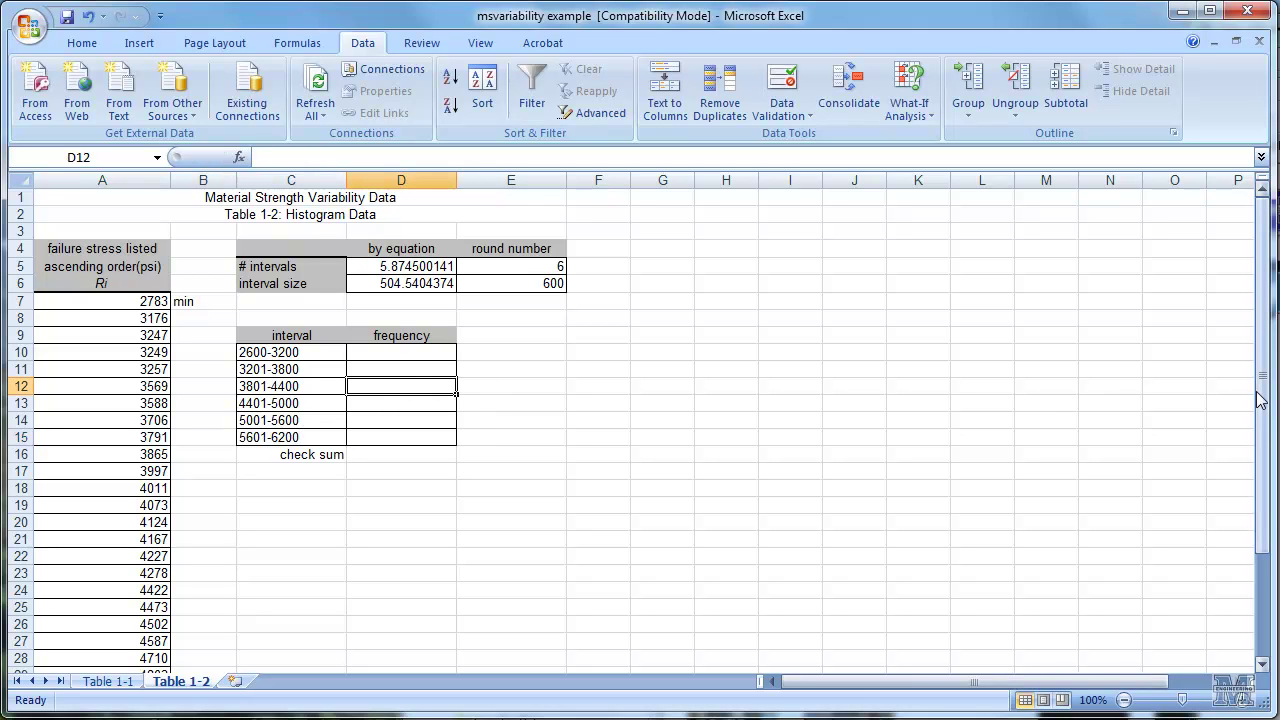
drag(1262, 398, 1265, 408)
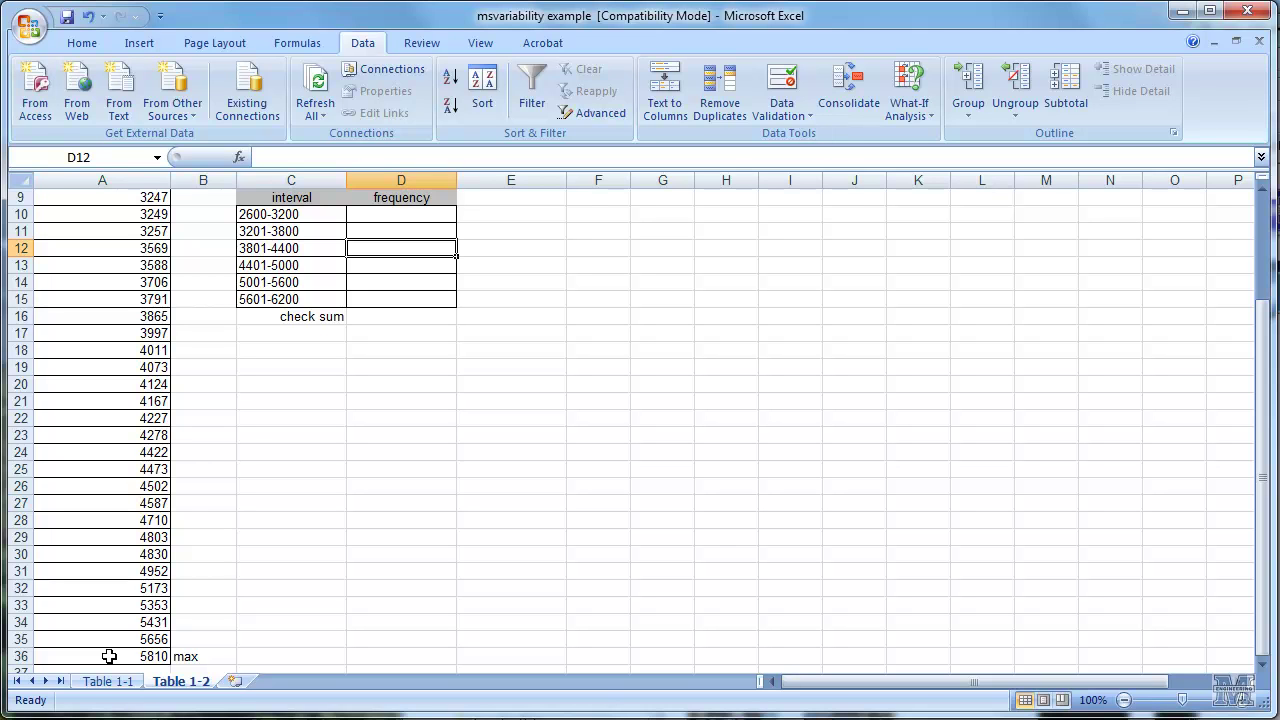
drag(1263, 573, 1263, 480)
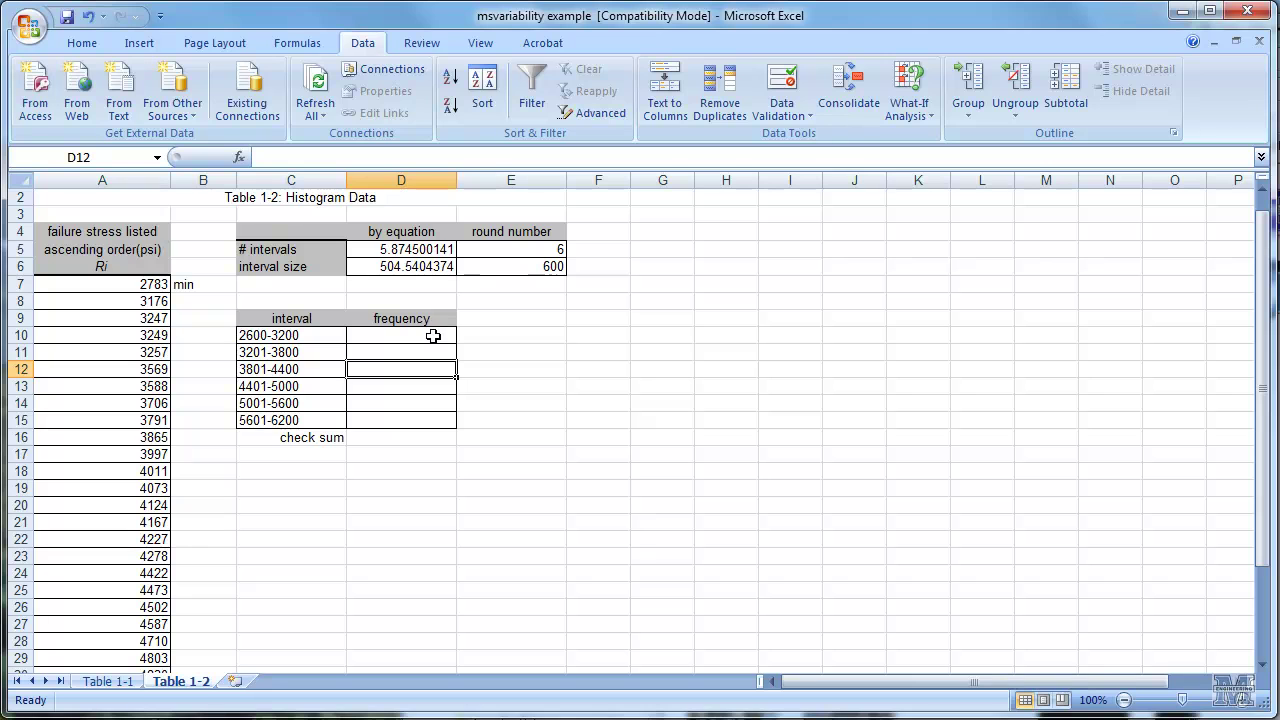
click(432, 335)
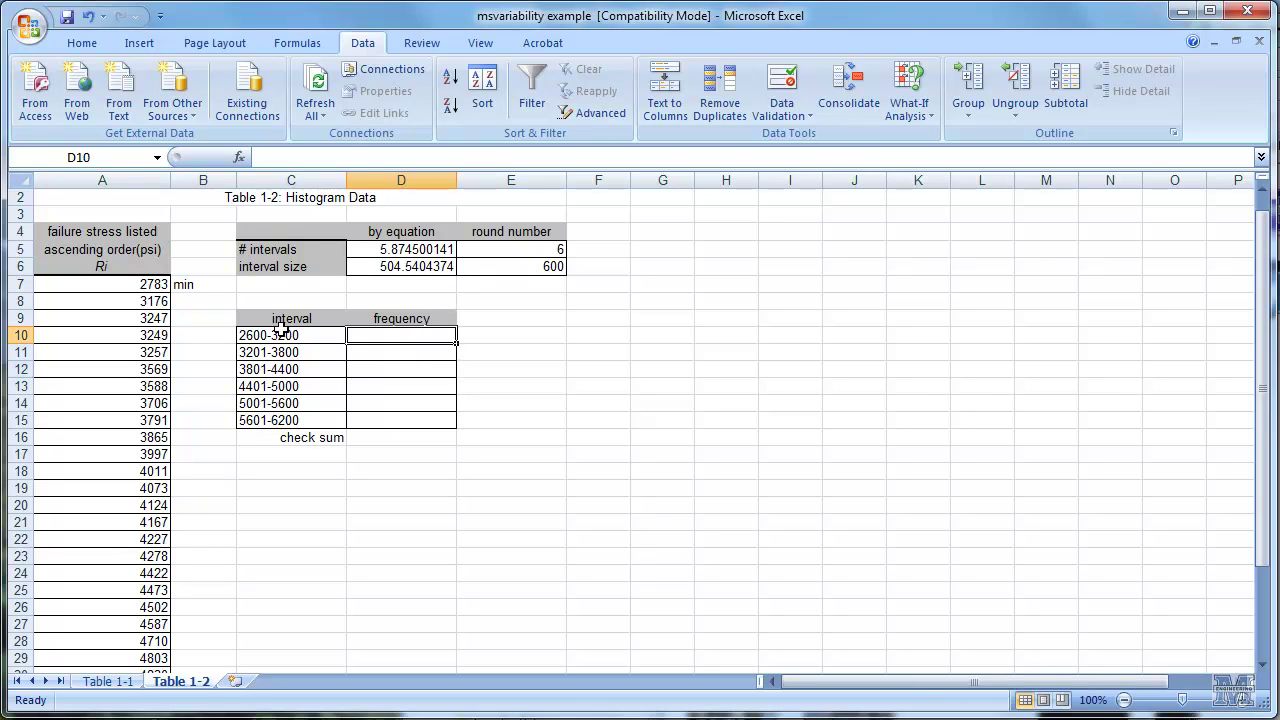
drag(120, 281, 124, 294)
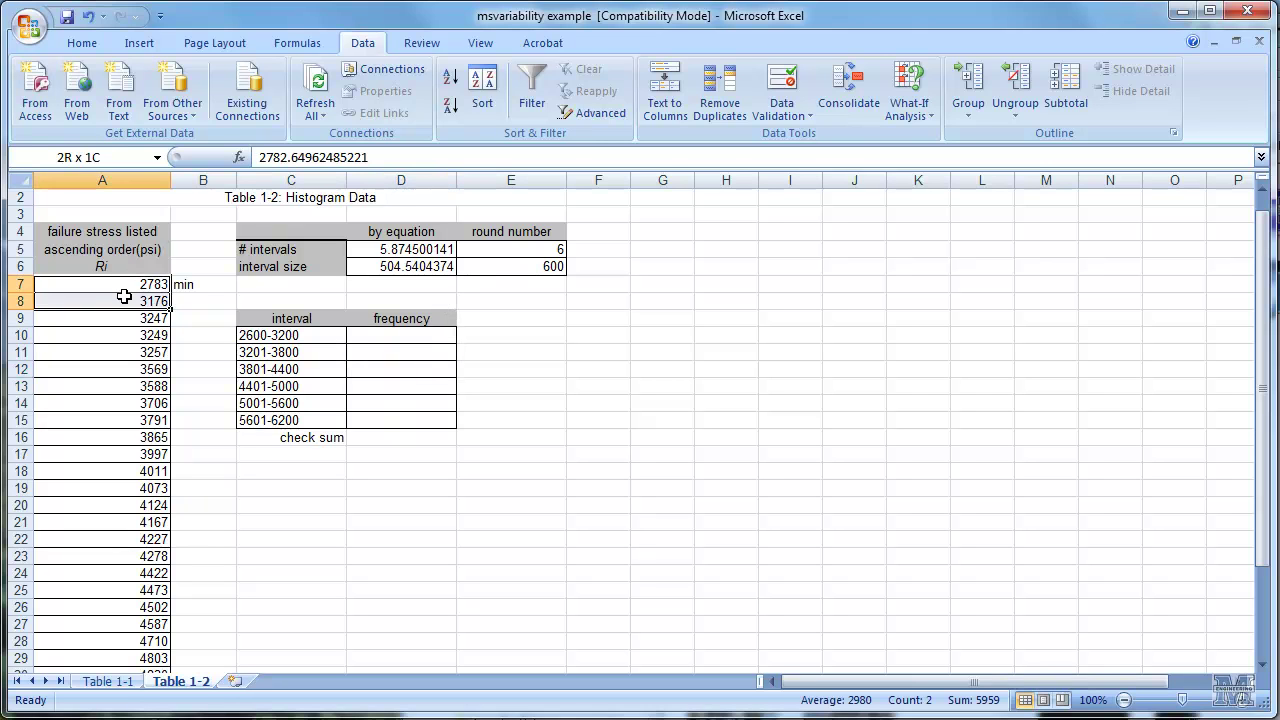
click(384, 336)
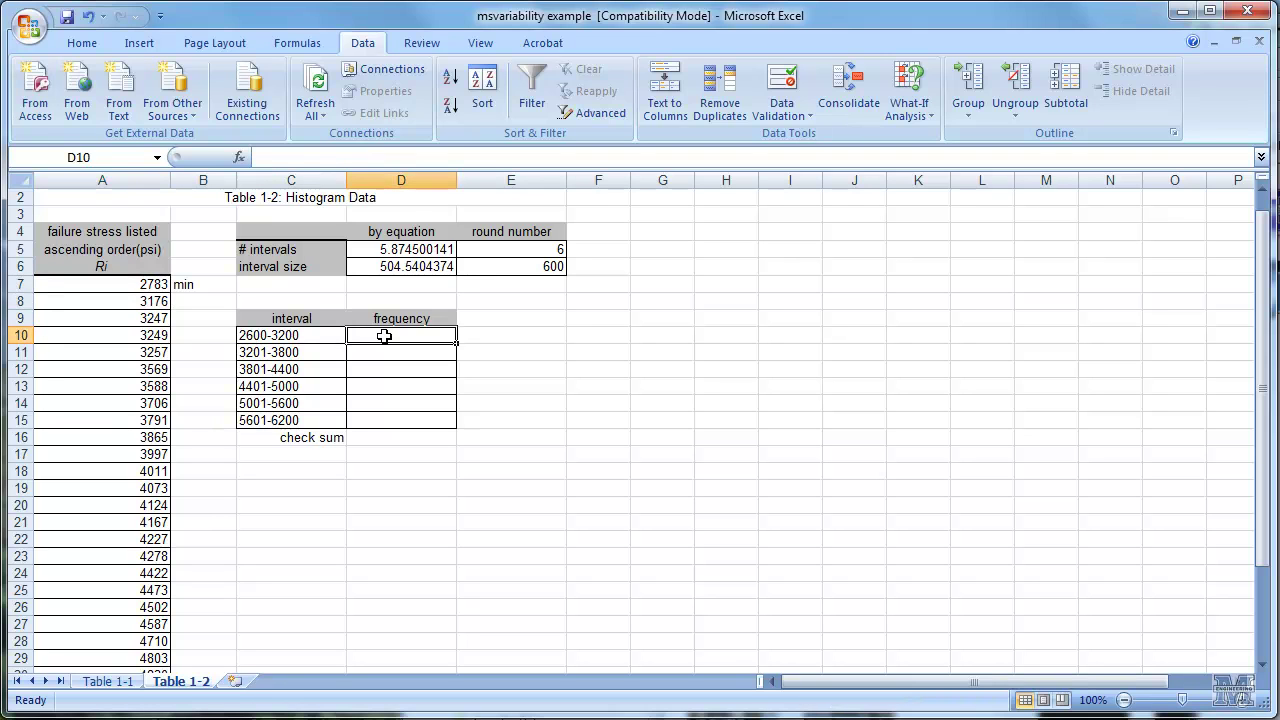
text(2)
key(Return)
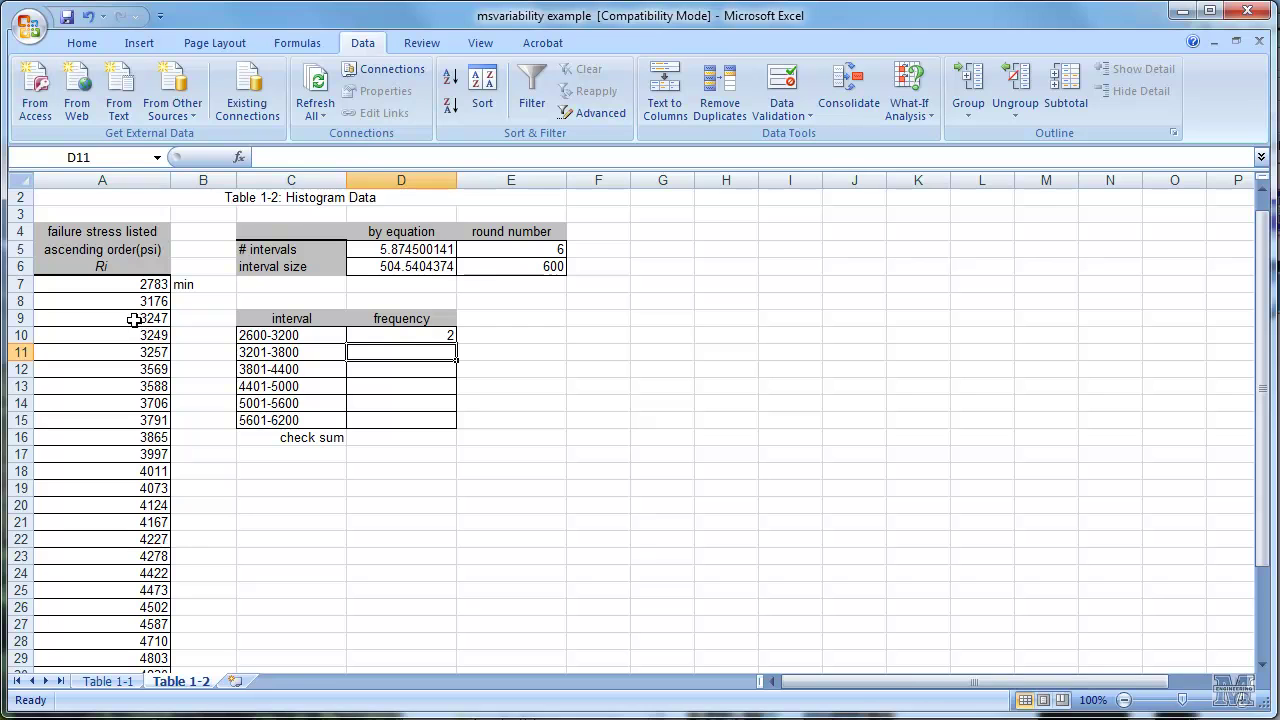
Count values and enter frequencies for 3201-3800 (7) and 3801-4400 in D11 and D12
drag(133, 318, 140, 421)
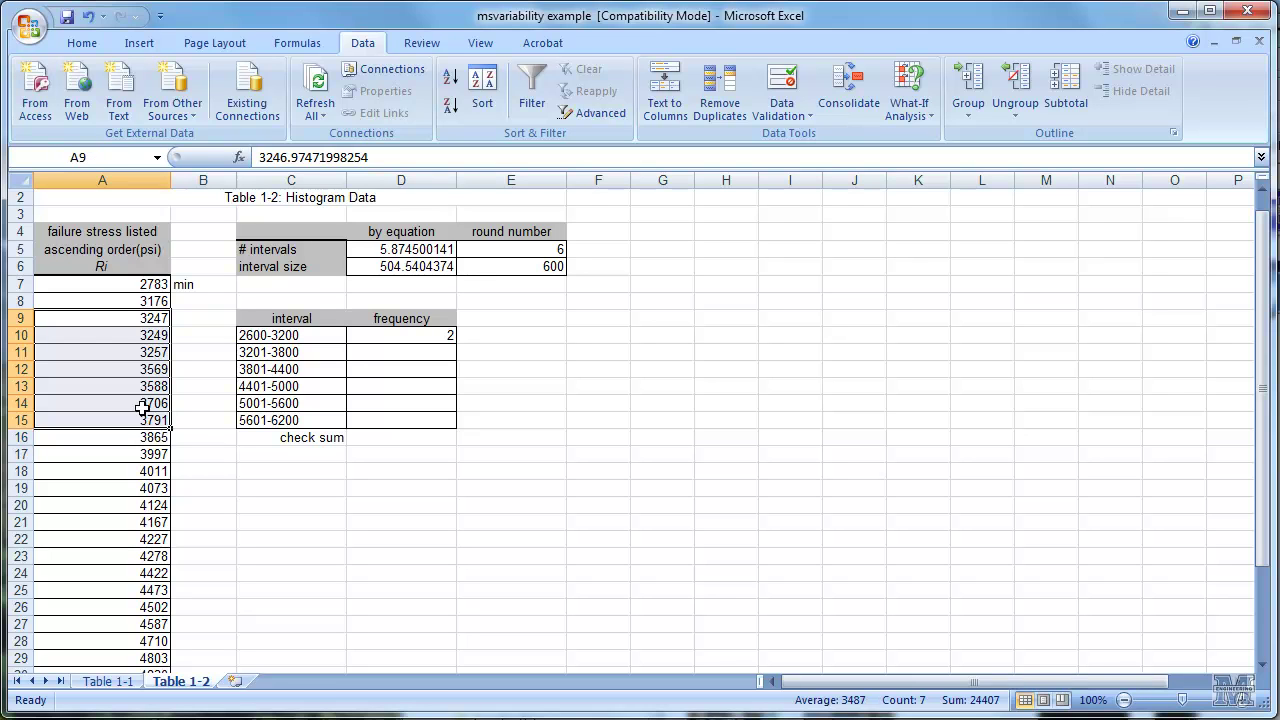
drag(137, 317, 117, 422)
click(431, 348)
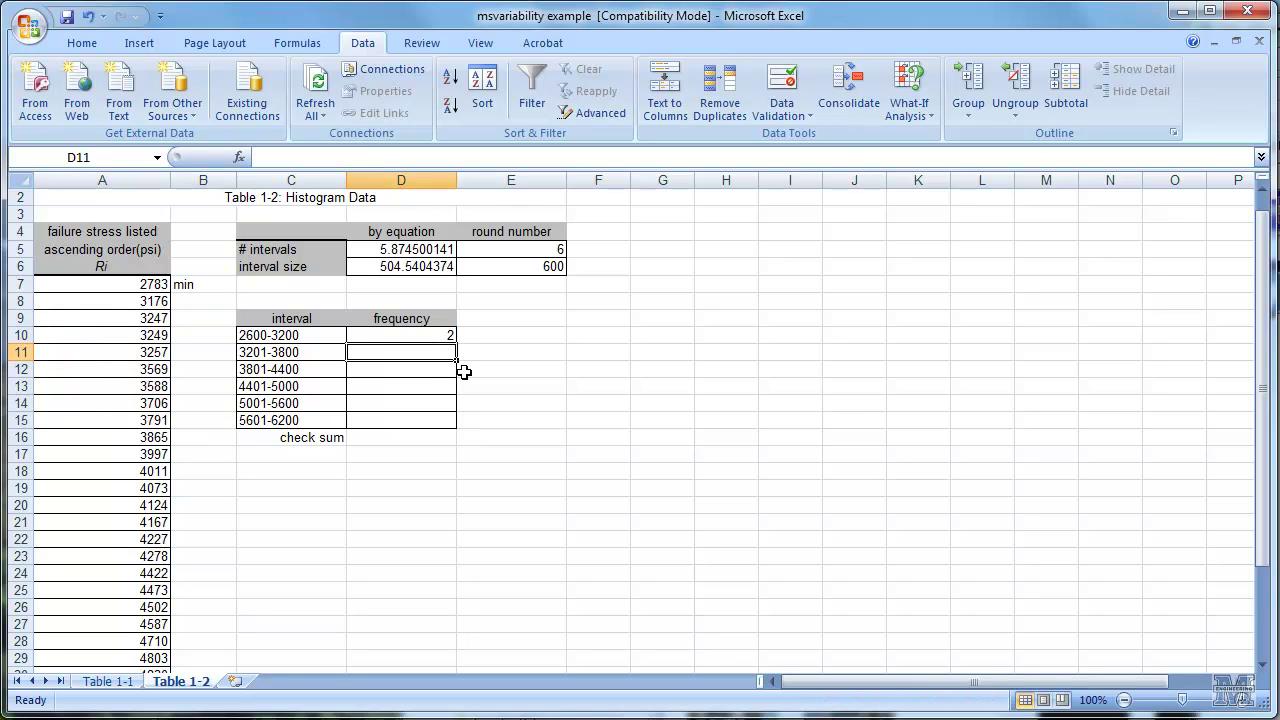
text(7)
key(Return)
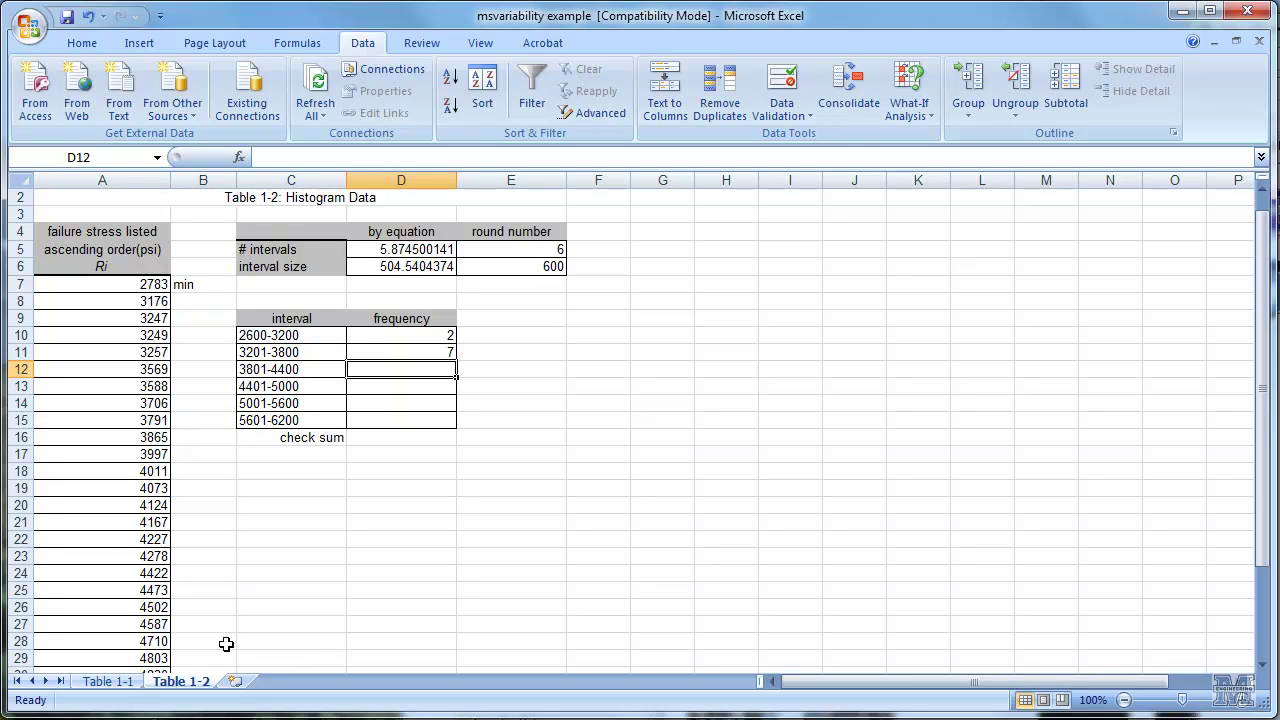
drag(123, 439, 120, 558)
click(365, 370)
text(5)
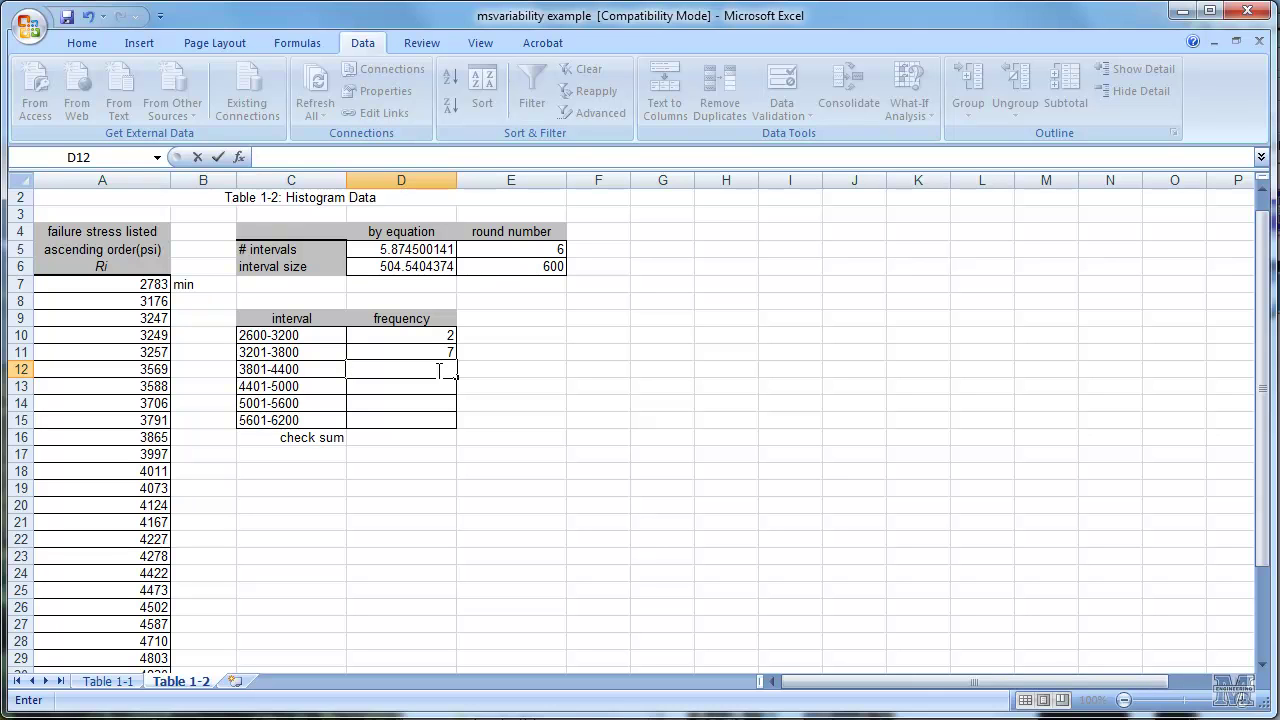
key(Return)
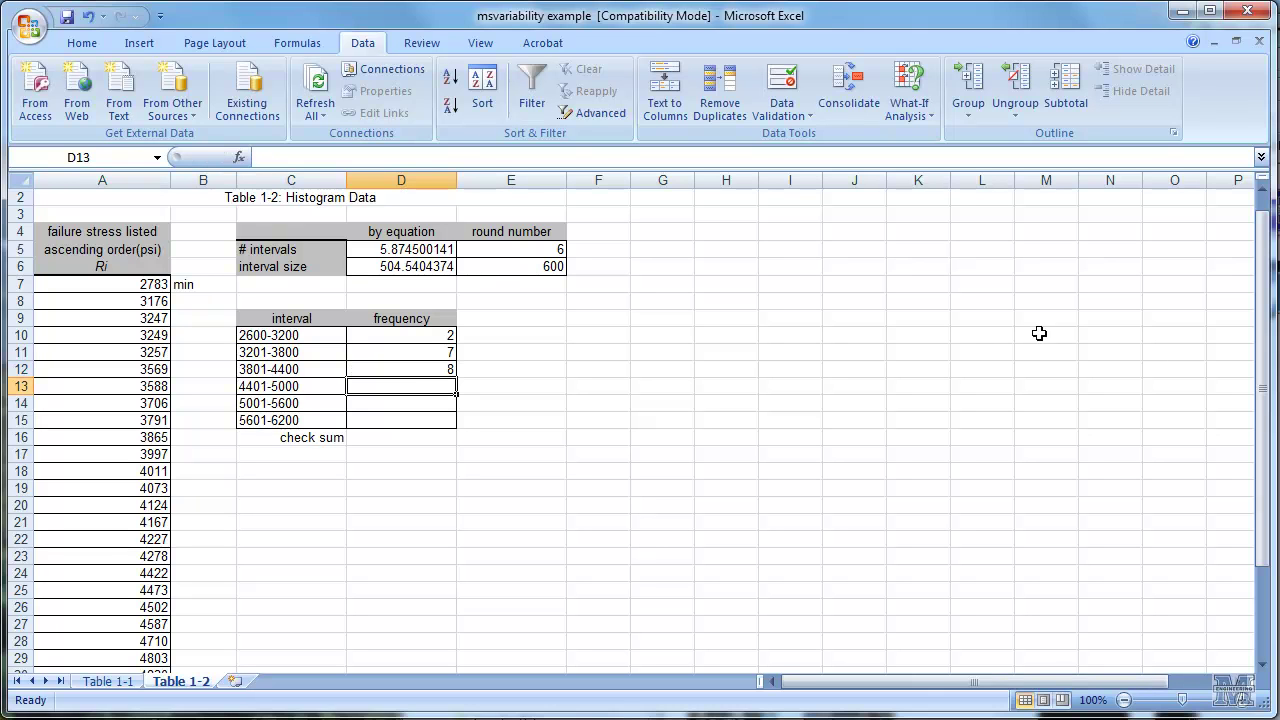
Count the 4401-5000 values and enter frequency 8 in D13
scroll(560, 572, down, 1)
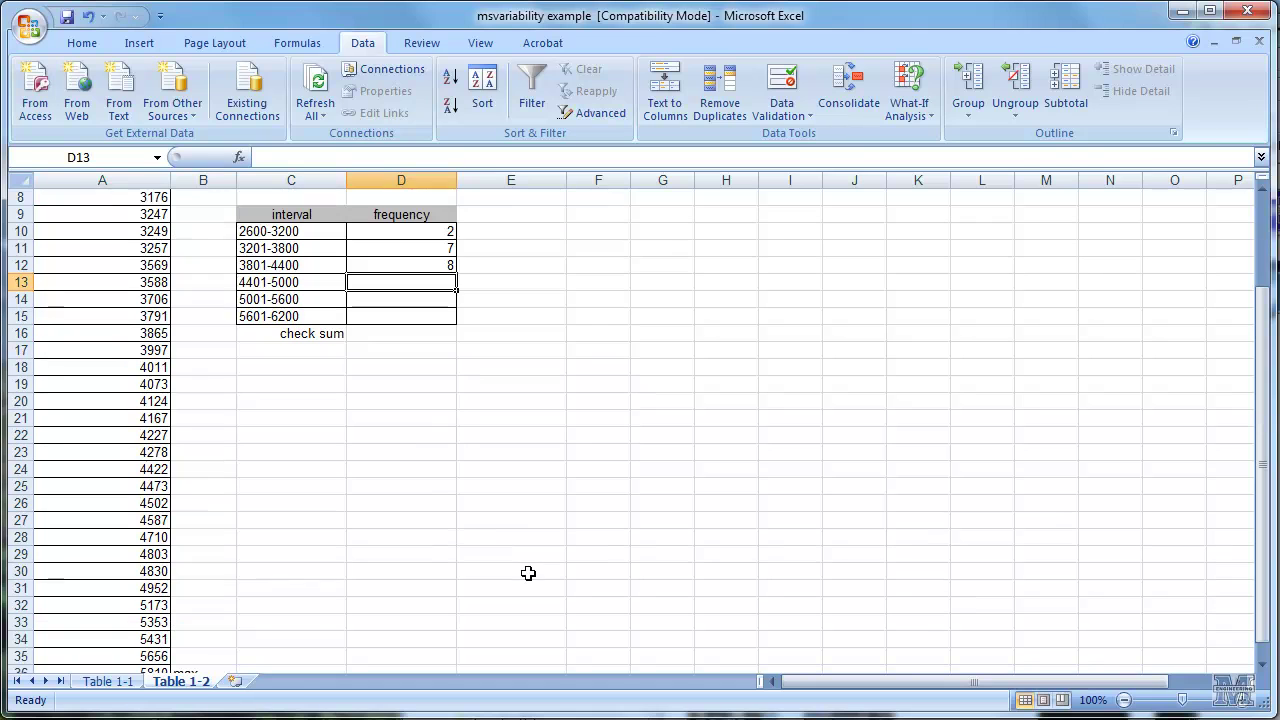
scroll(529, 572, down, 1)
drag(145, 468, 138, 590)
click(390, 281)
text(8)
key(Return)
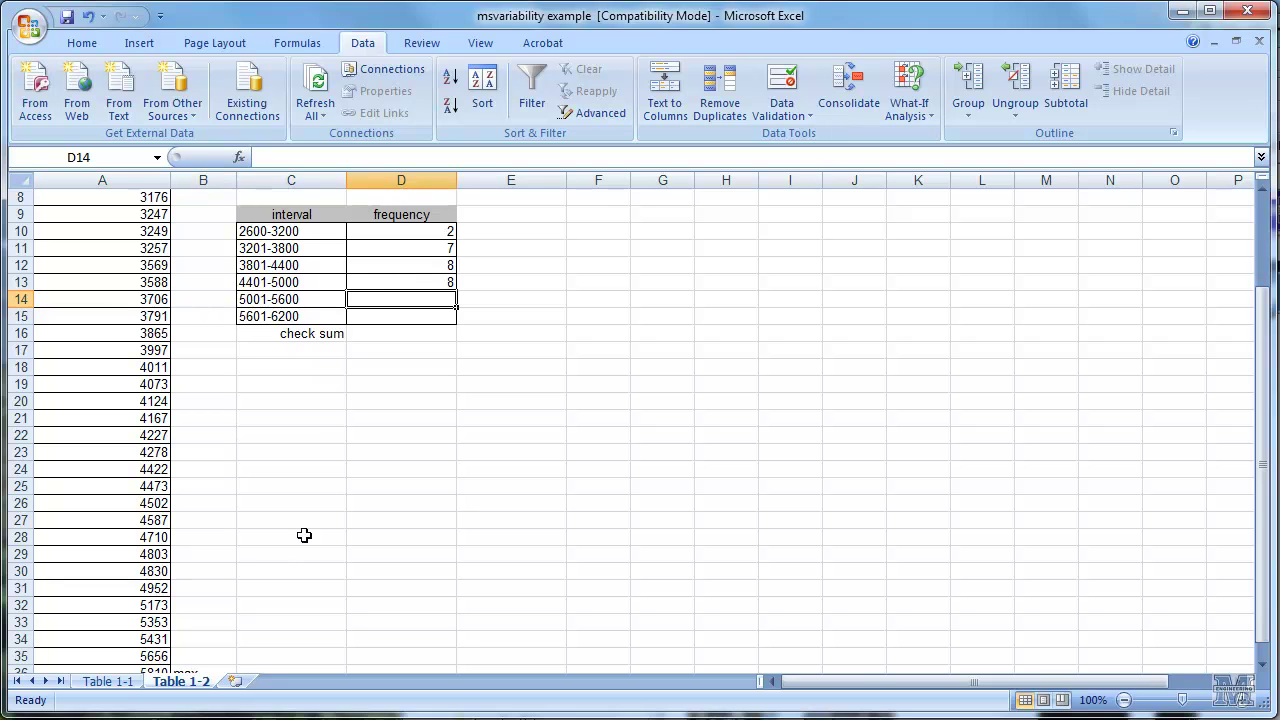
Enter frequencies 3 and 2 for 5001-5600 and 5601-6200 in D14 and D15
scroll(294, 551, down, 1)
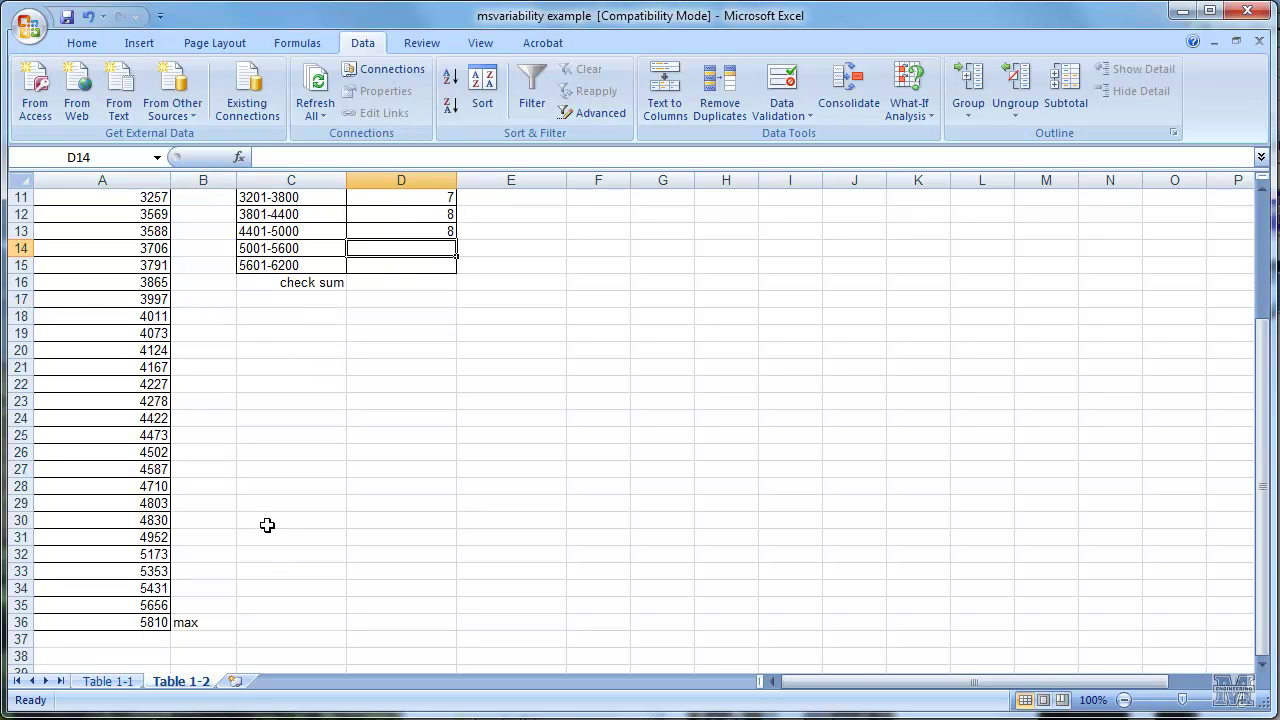
click(160, 556)
drag(160, 560, 160, 592)
click(435, 250)
text(3)
key(Return)
text(2)
key(Return)
scroll(510, 353, up, 2)
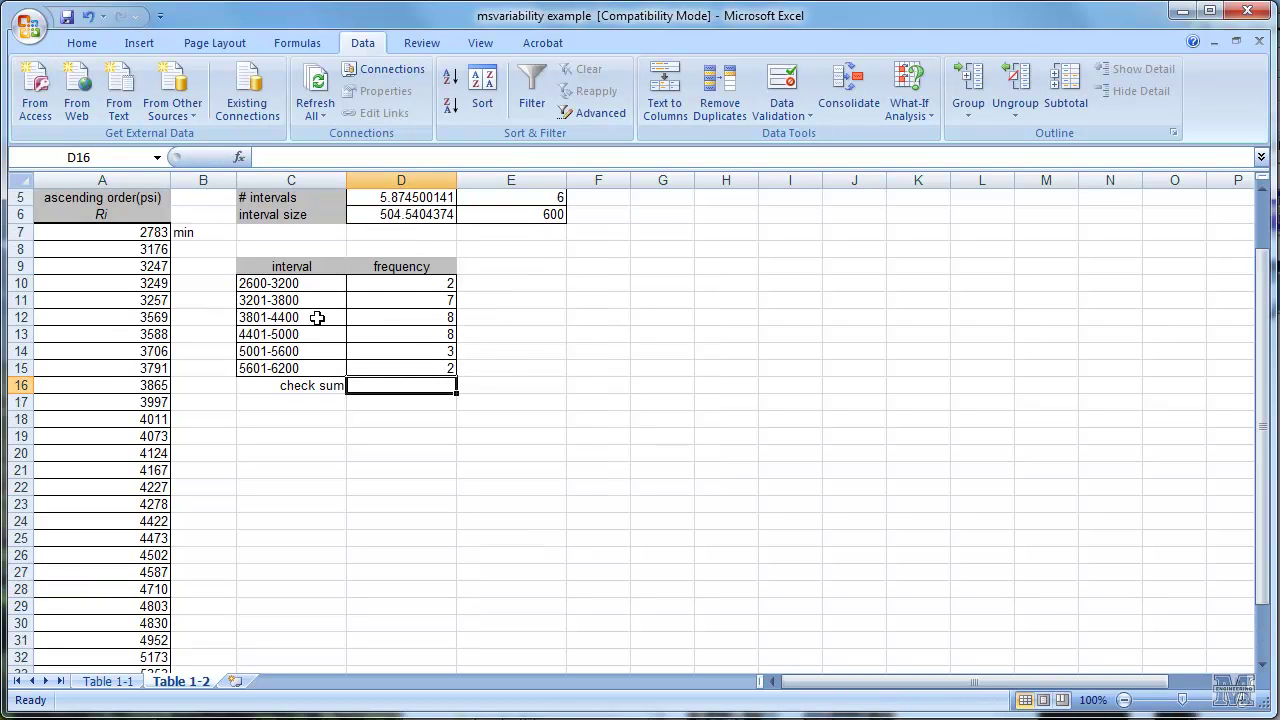
drag(286, 267, 400, 366)
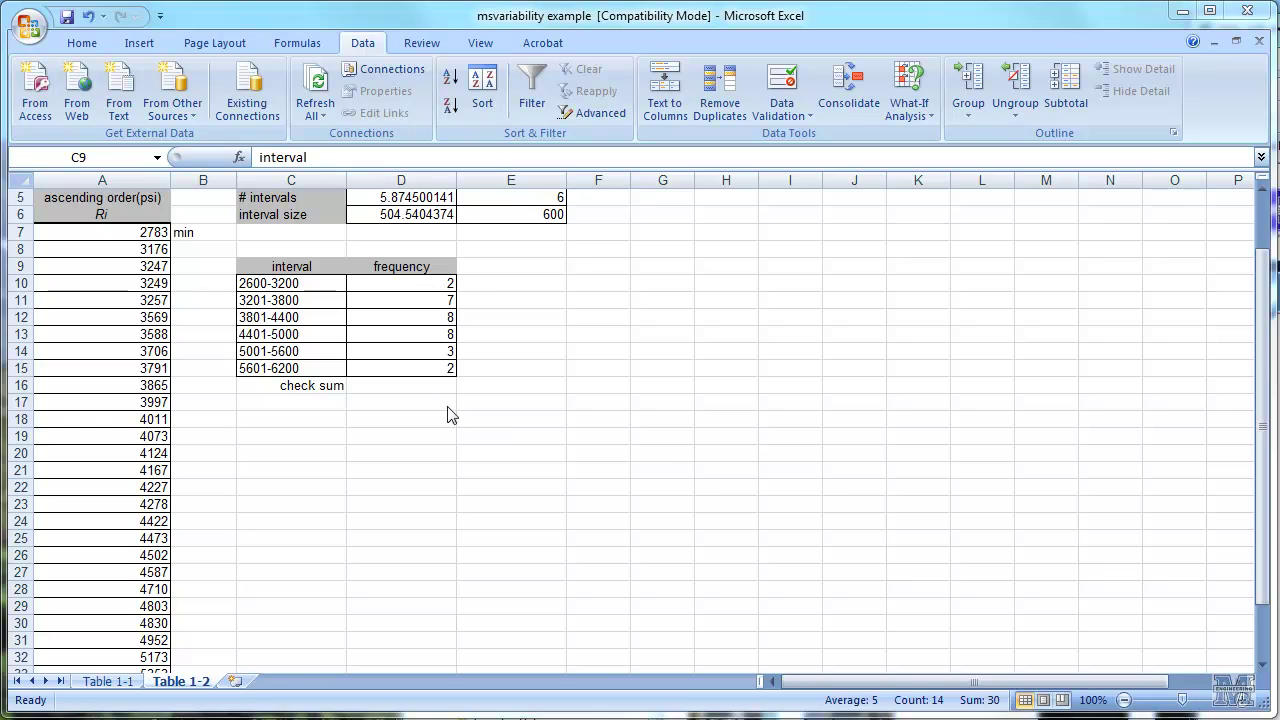
Put =SUM(D10:D15) in D16 as the check sum, totalling 30
click(406, 388)
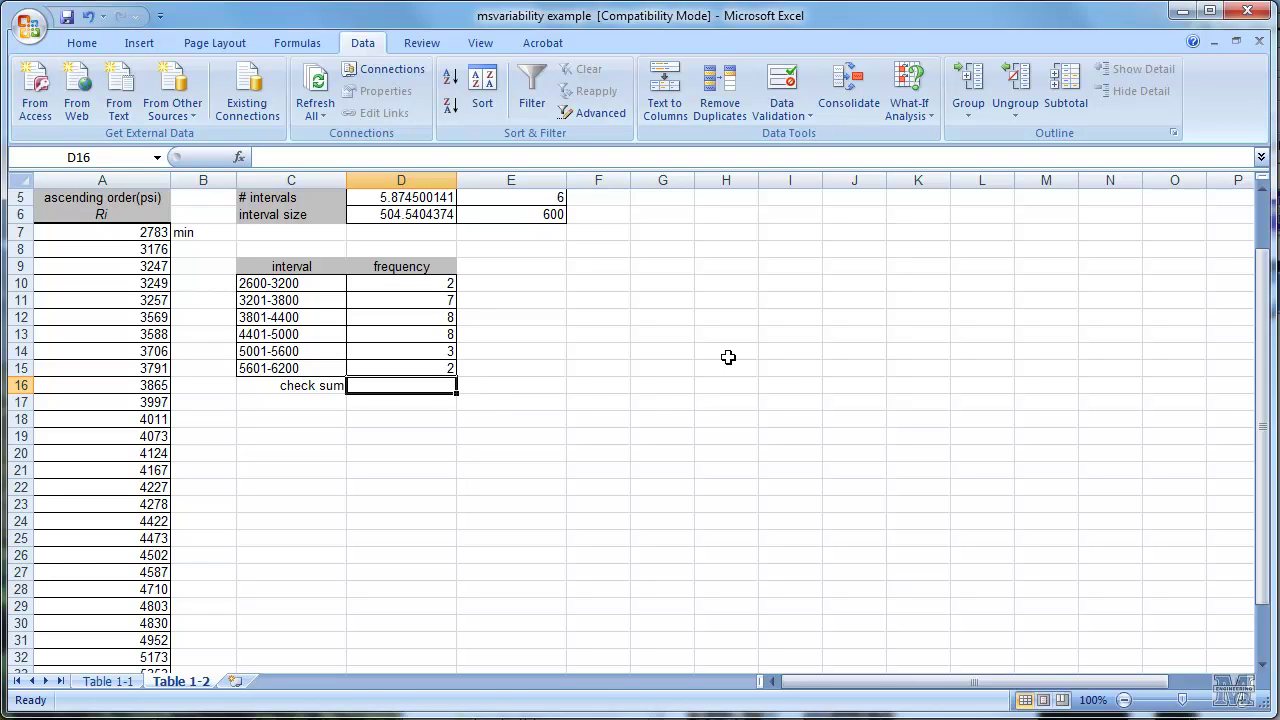
click(82, 43)
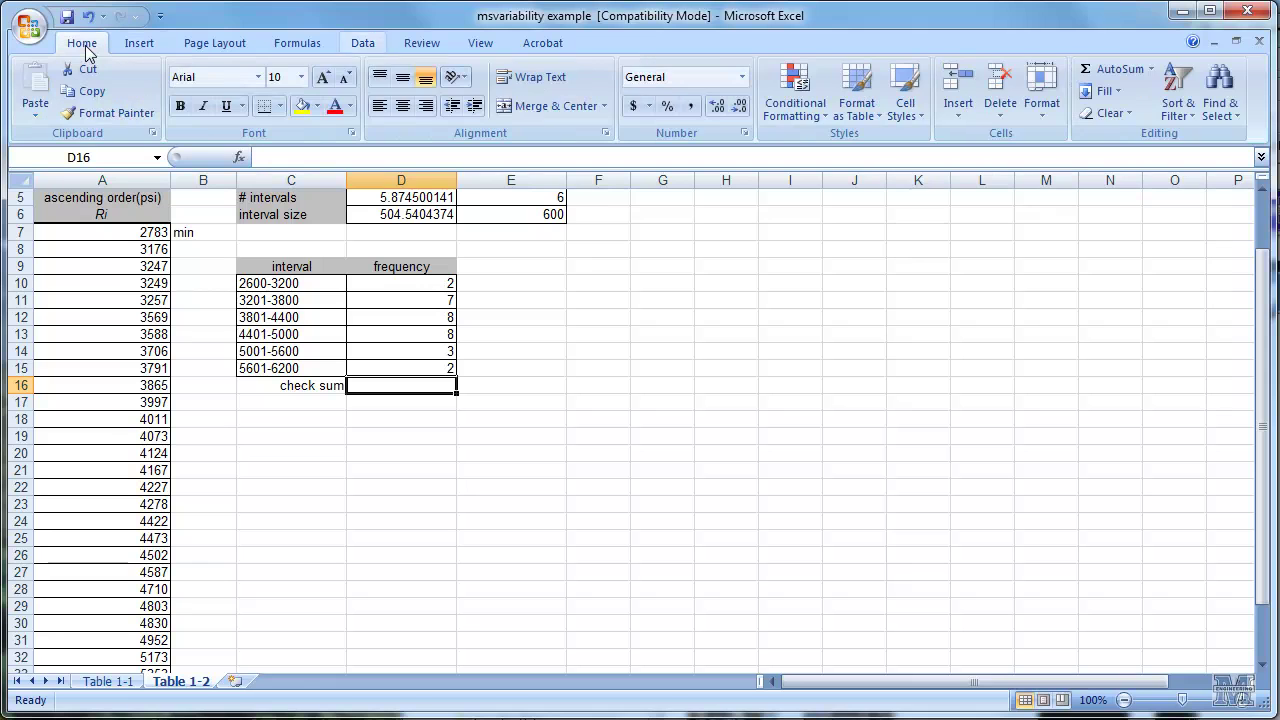
click(1113, 72)
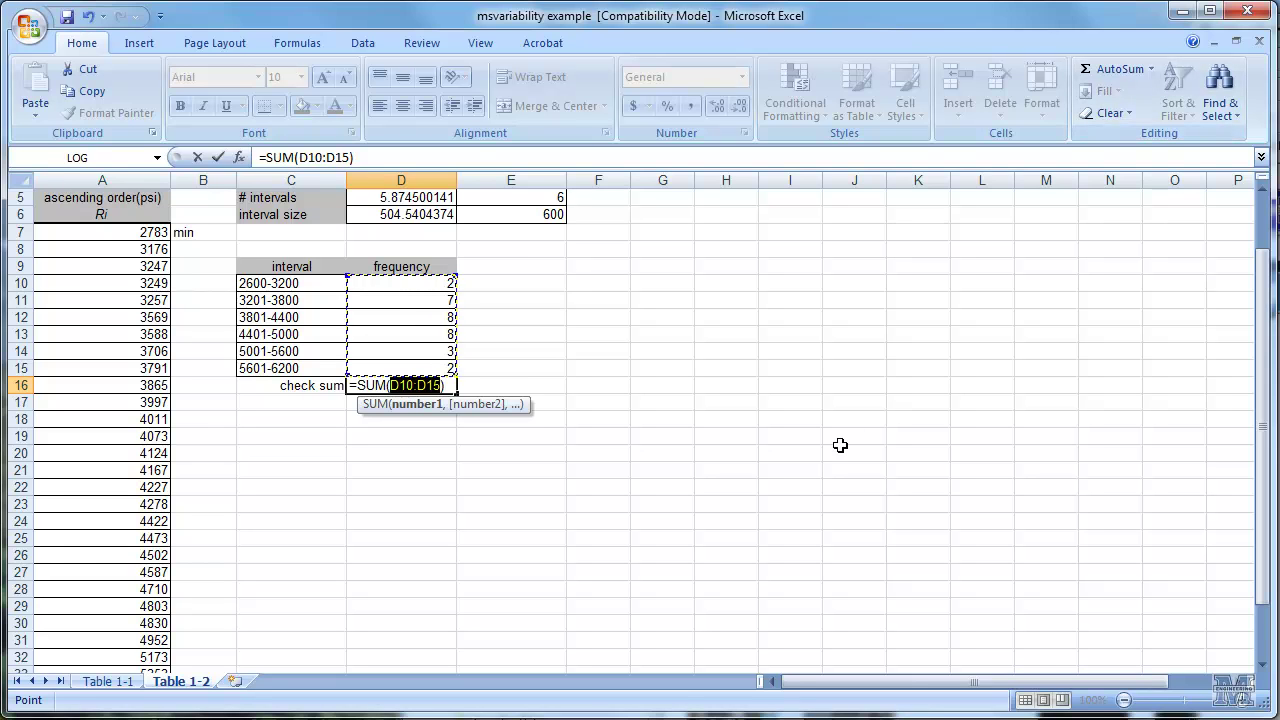
key(Return)
click(450, 388)
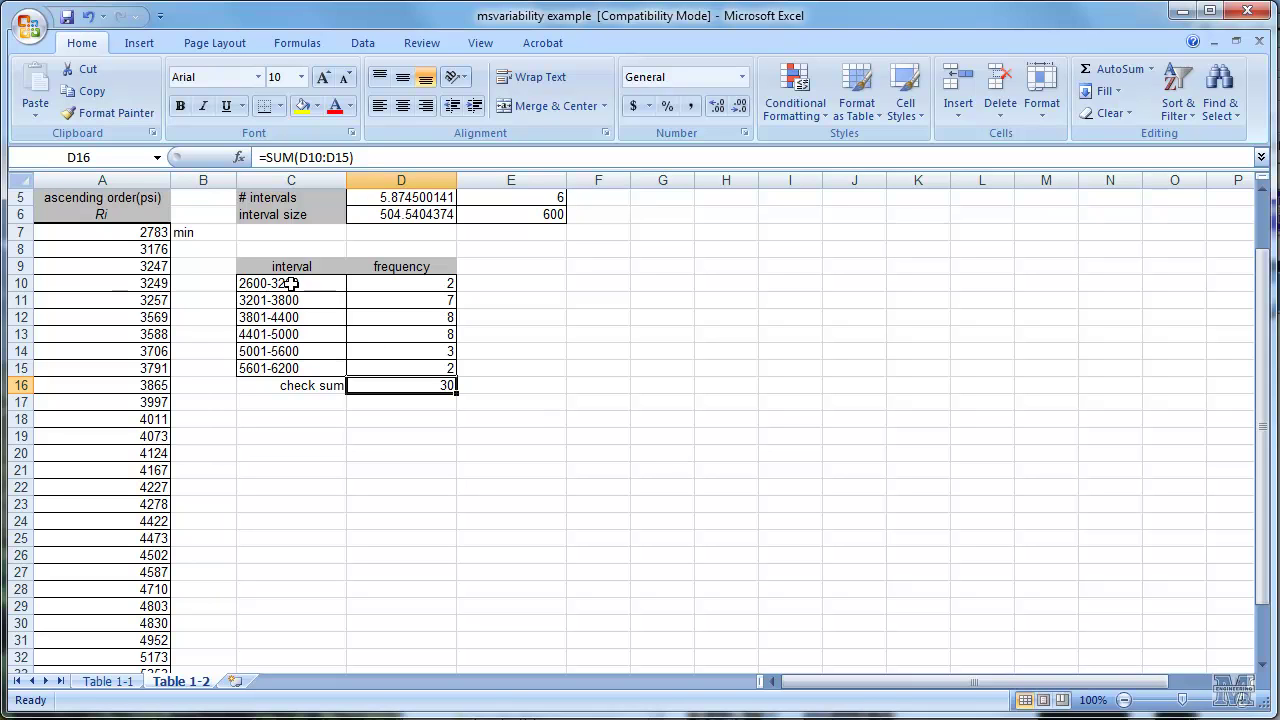
drag(286, 283, 437, 371)
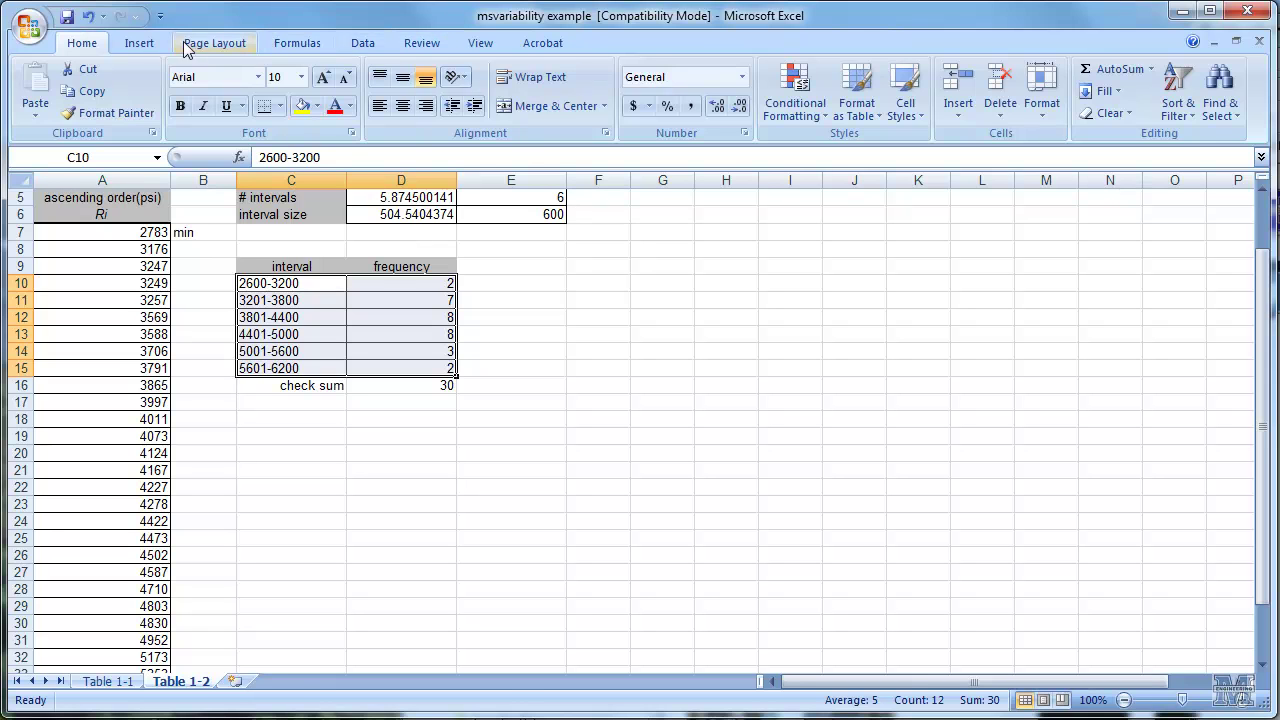
Insert a 2-D clustered column chart of the interval frequencies and move it right of the table
click(140, 44)
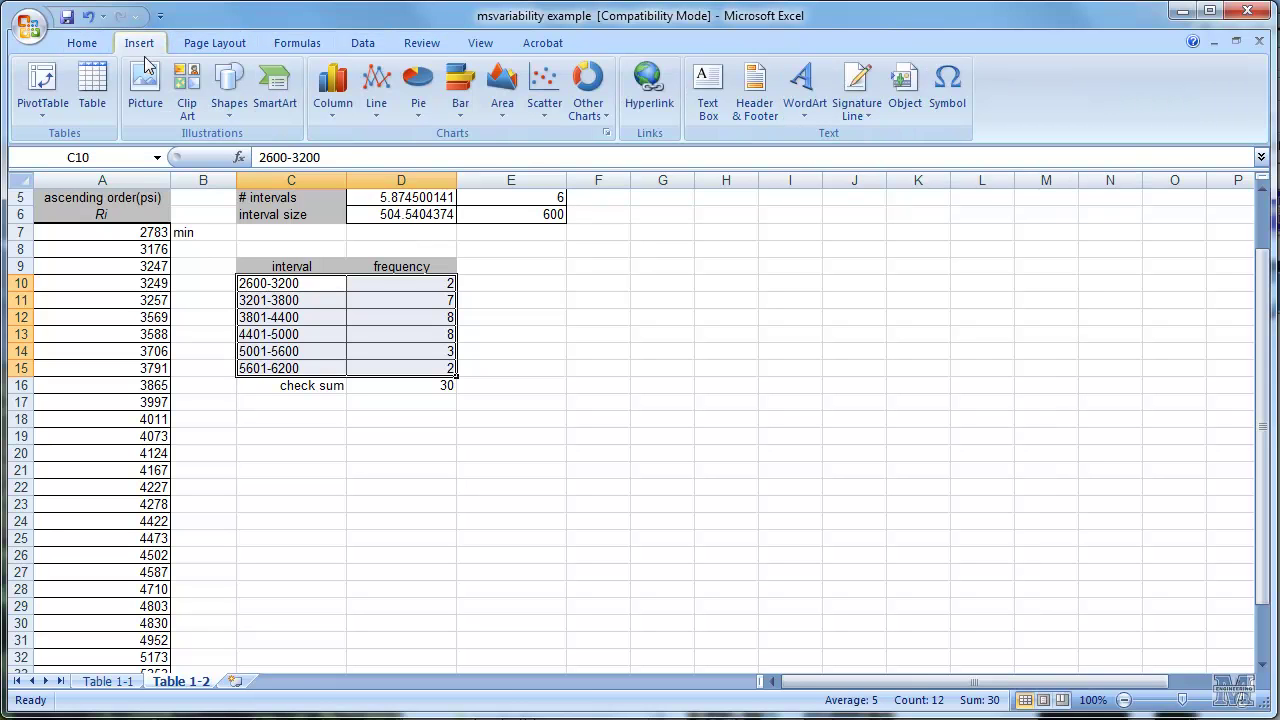
click(334, 106)
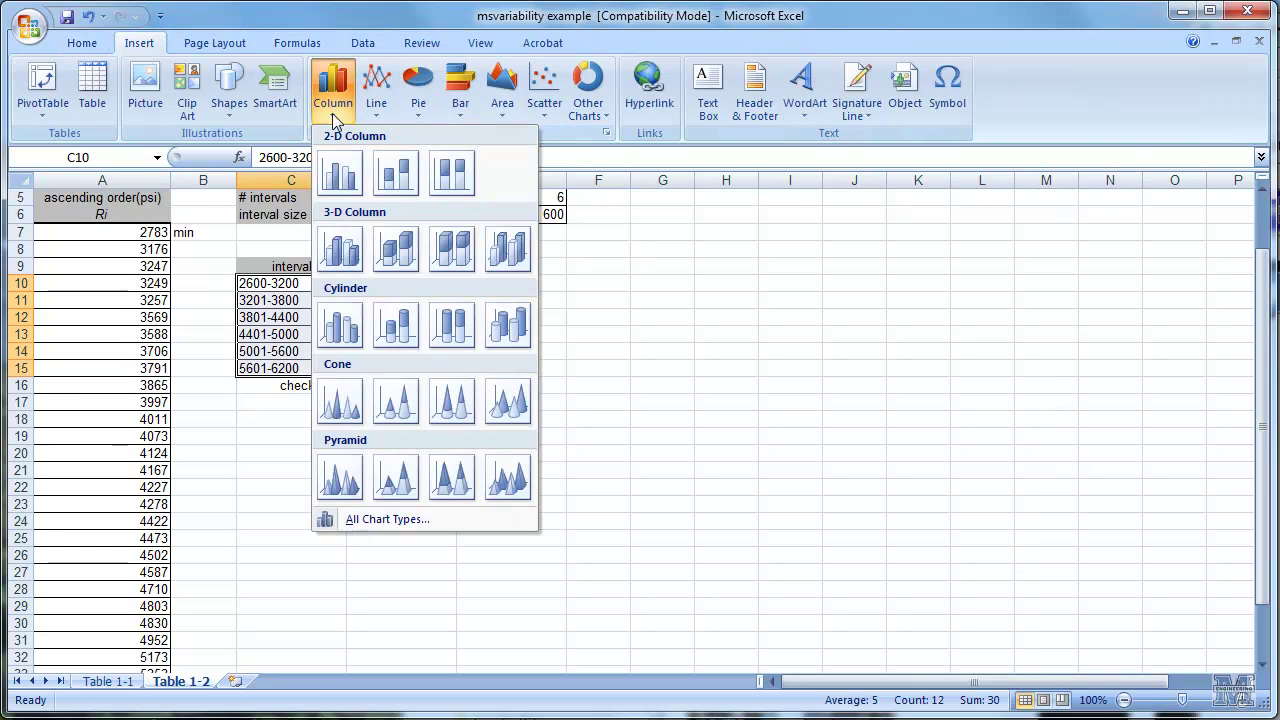
click(339, 185)
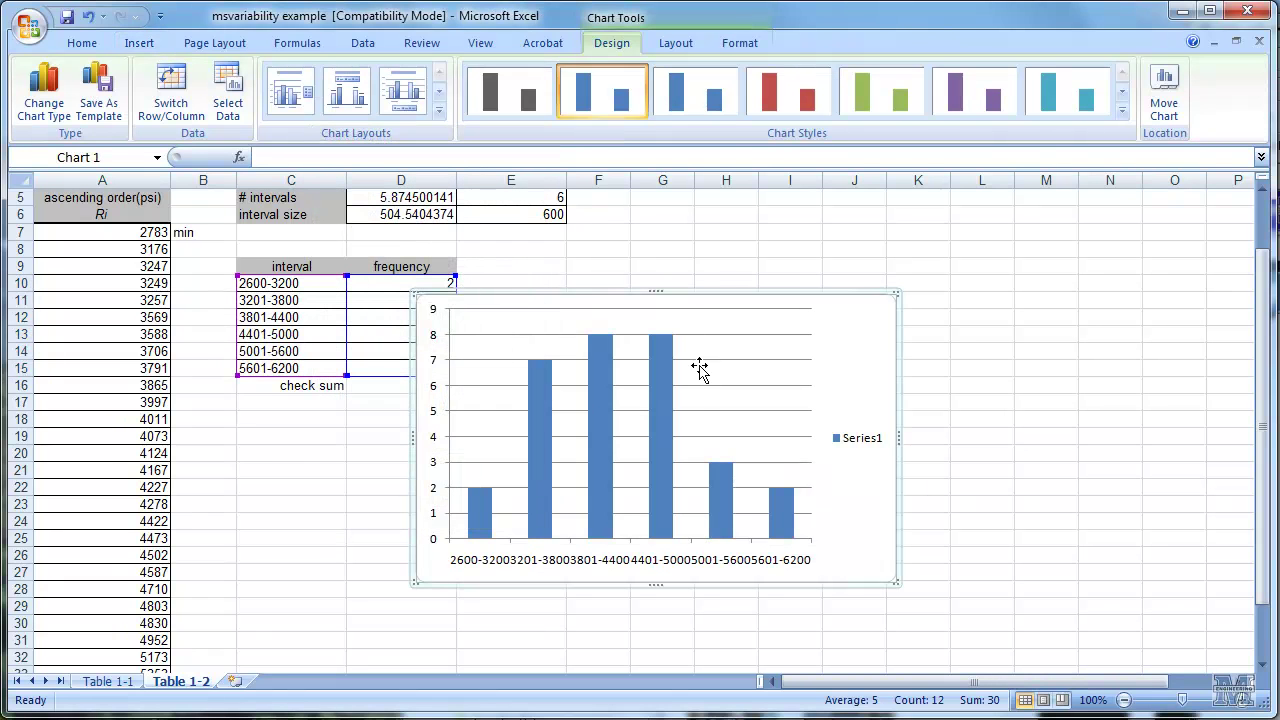
drag(665, 303, 781, 276)
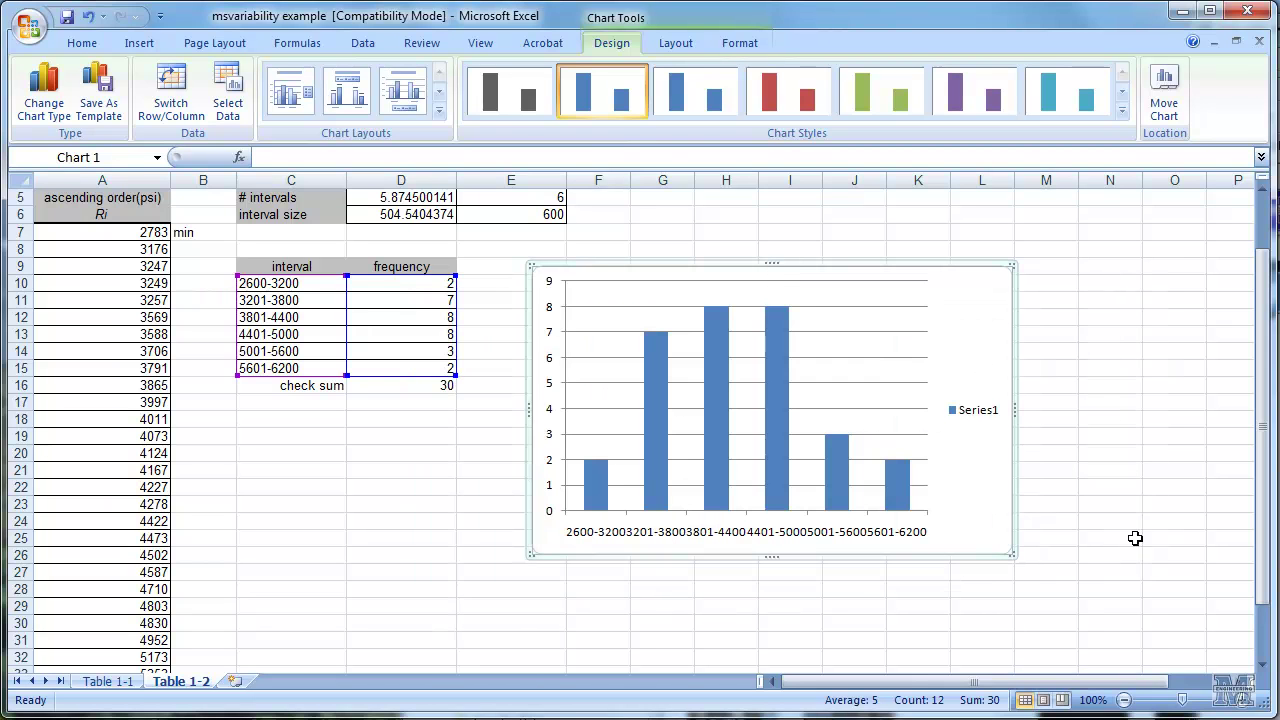
Enlarge the chart, apply Layout 9, and title it 'Weathered wood strength'
drag(1012, 554, 1127, 626)
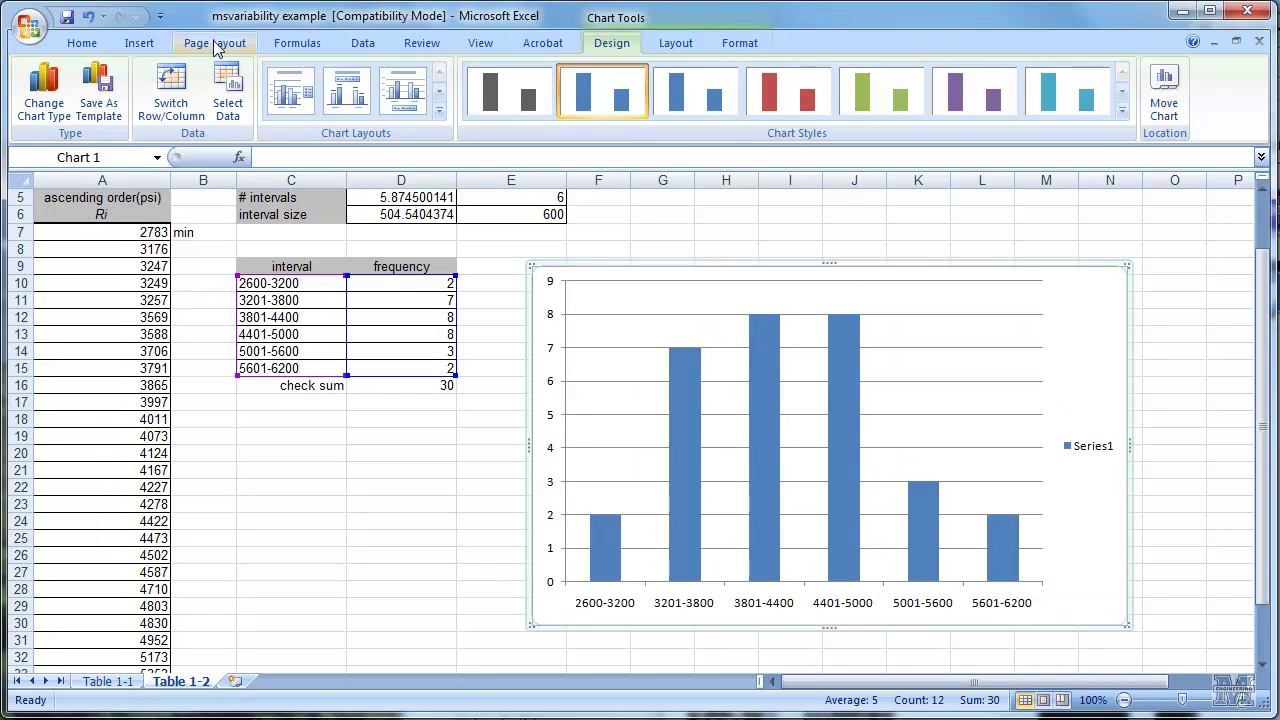
click(439, 110)
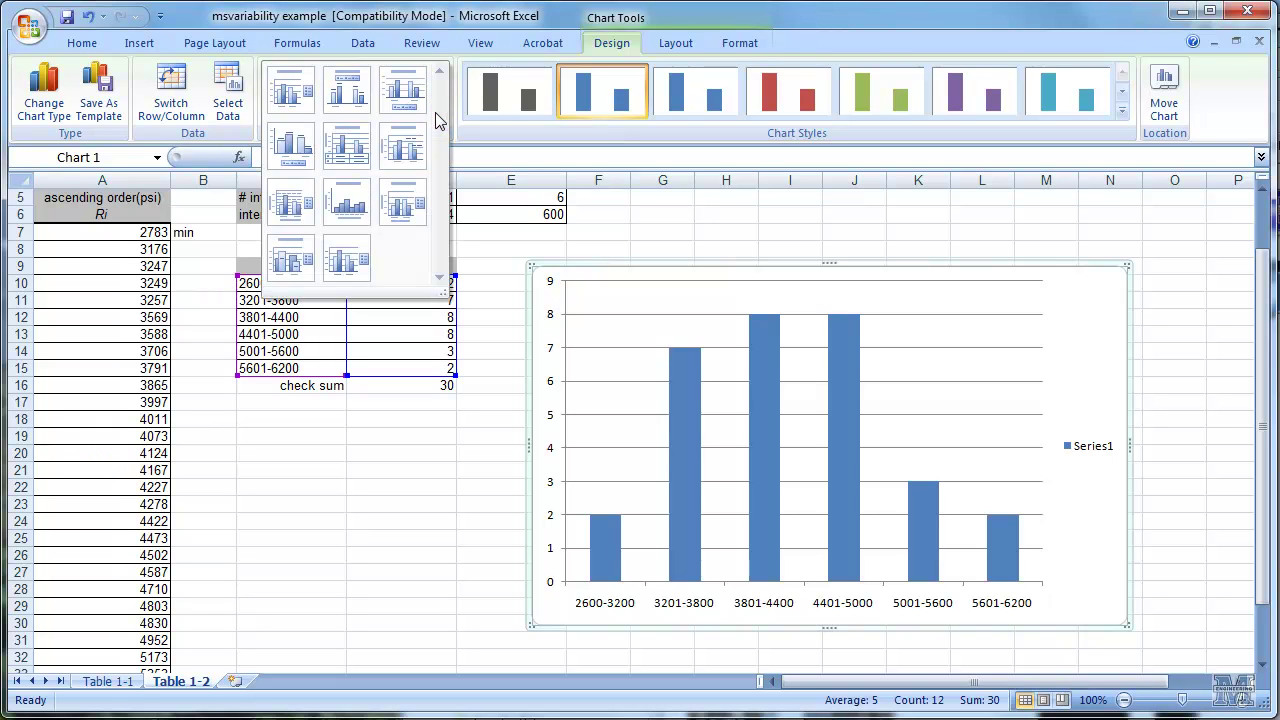
click(414, 213)
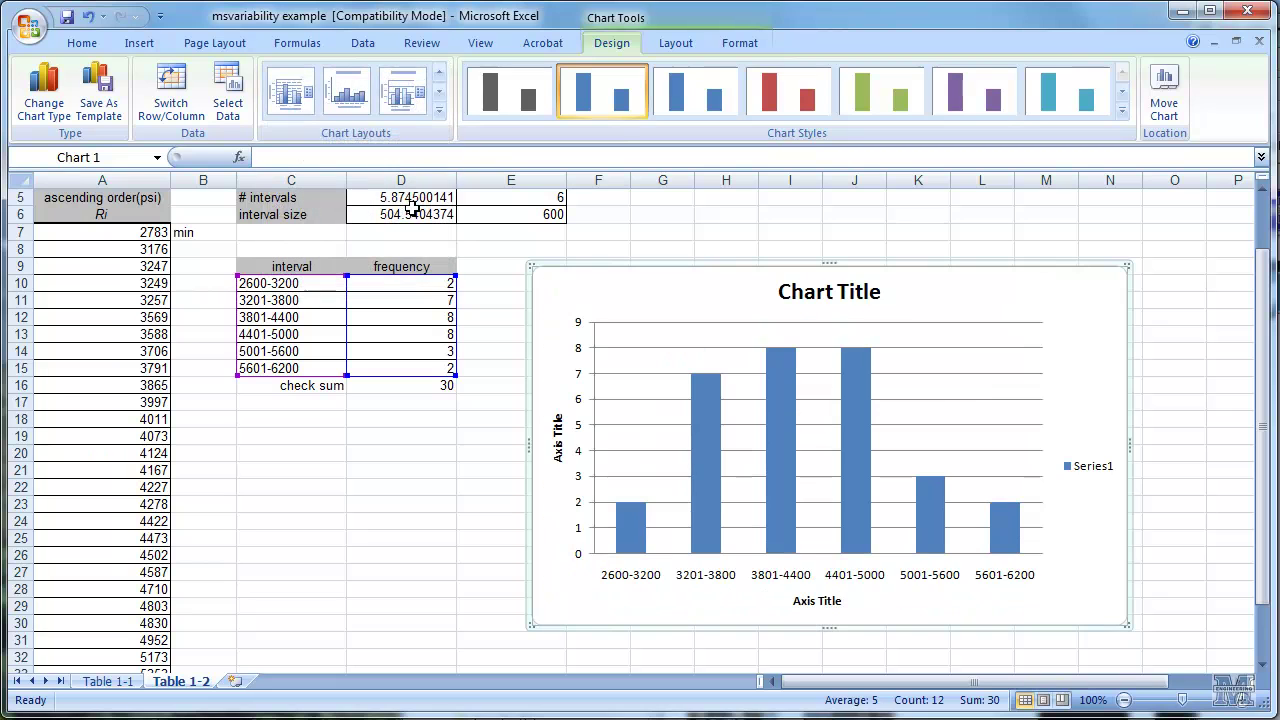
click(846, 292)
drag(885, 295, 752, 292)
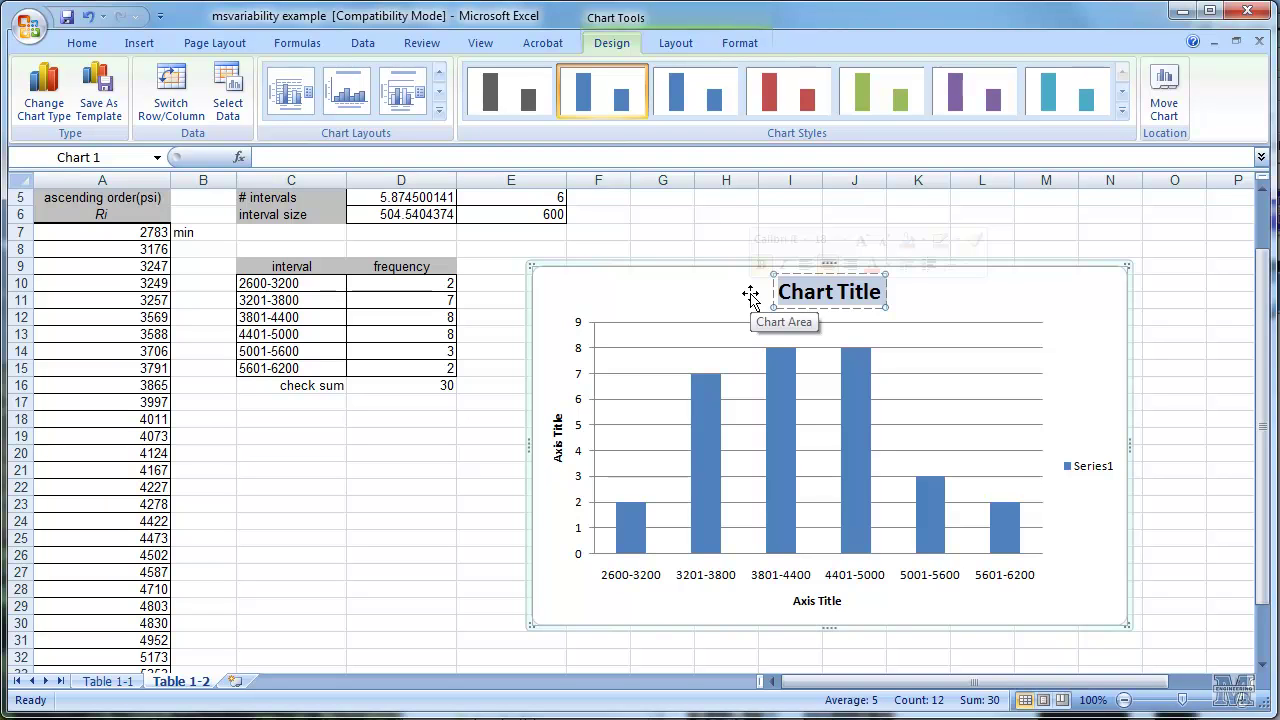
text(Weathered)
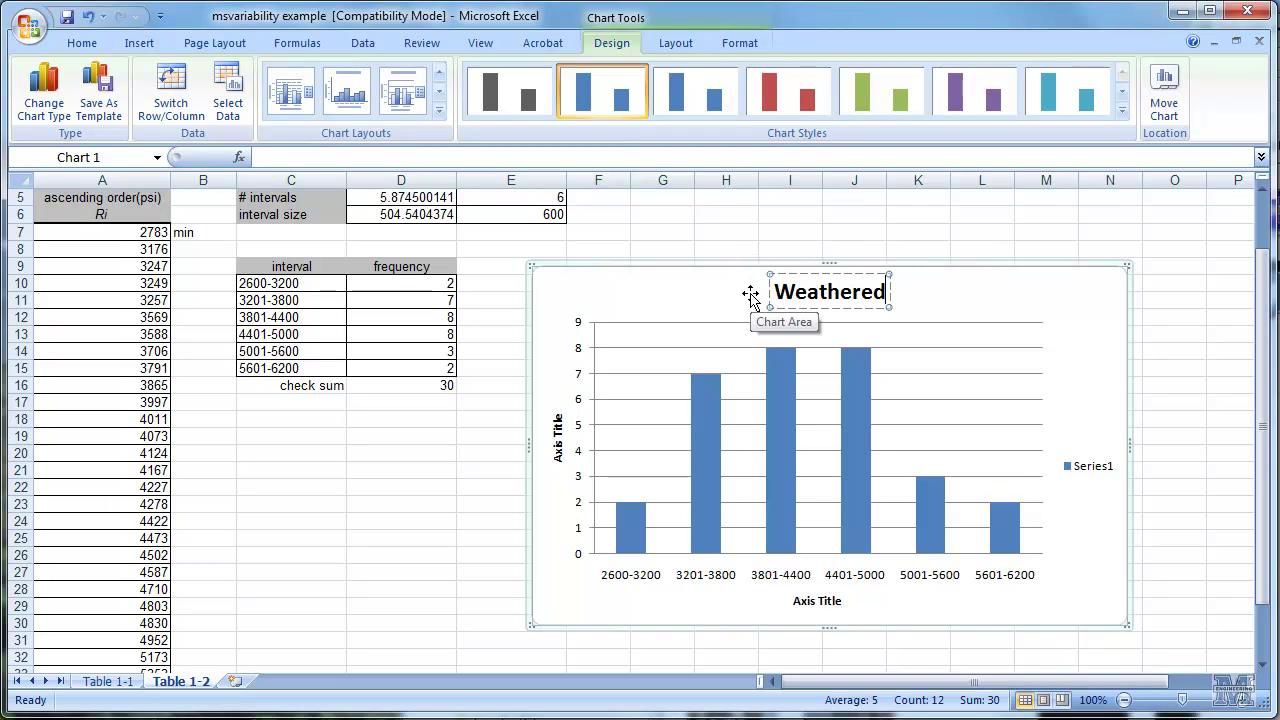
text( wood stre)
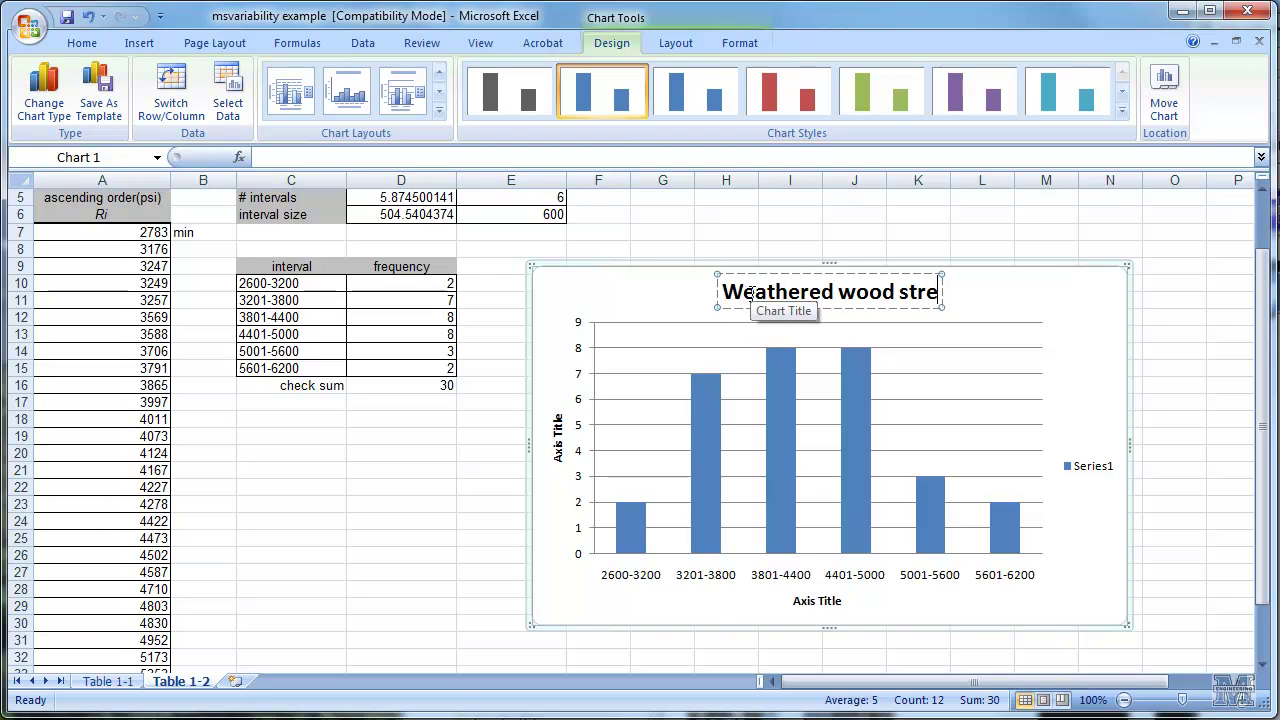
text(ngth)
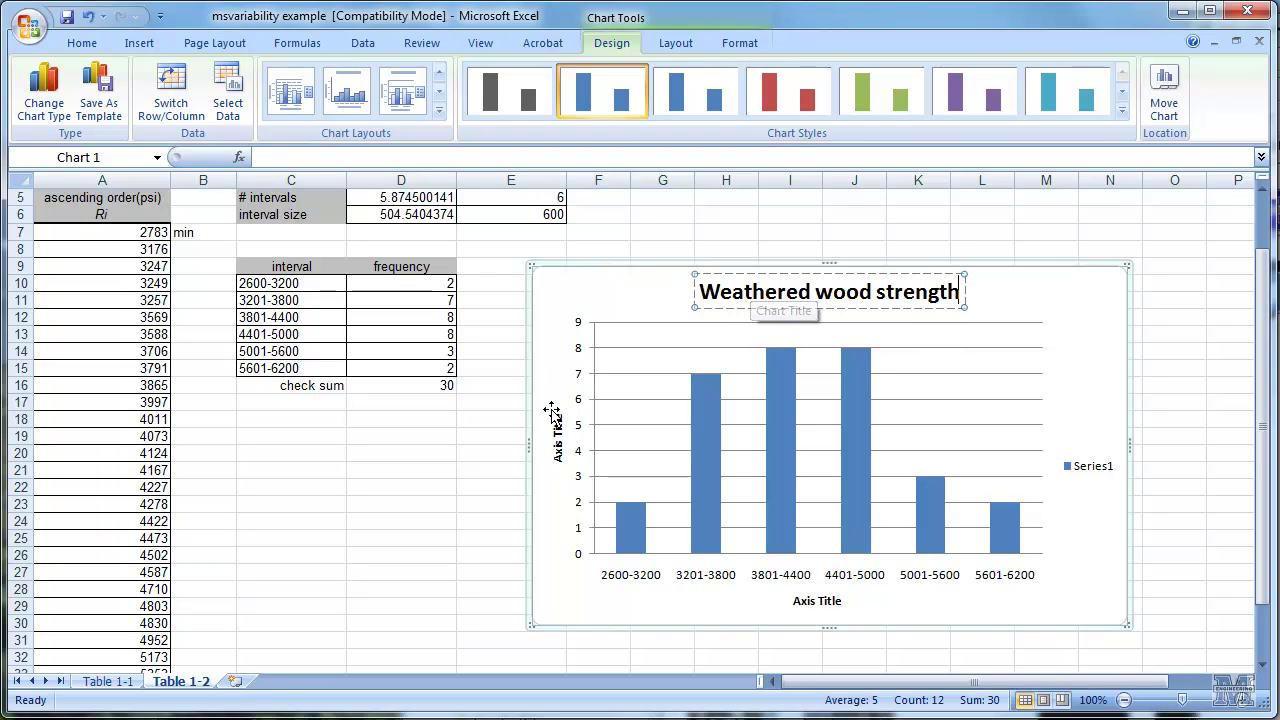
click(557, 435)
click(557, 435)
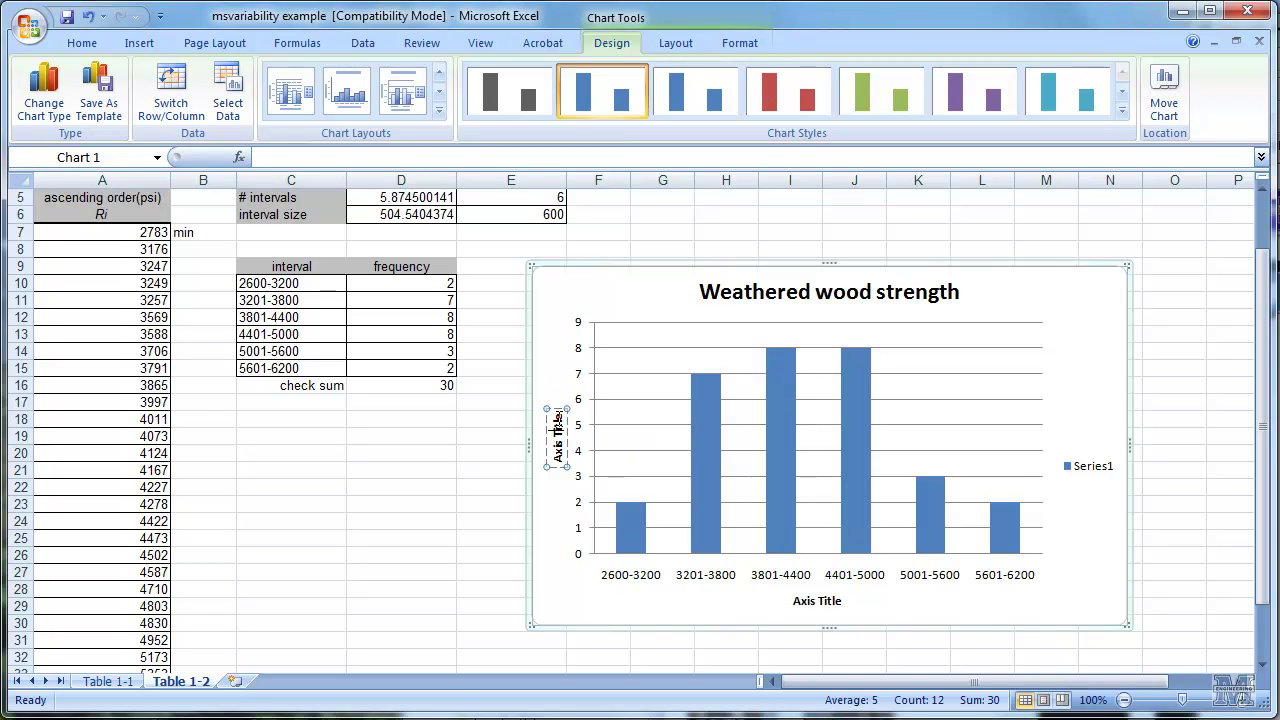
Replace the vertical axis title placeholder with 'Frequency'
triple_click(560, 425)
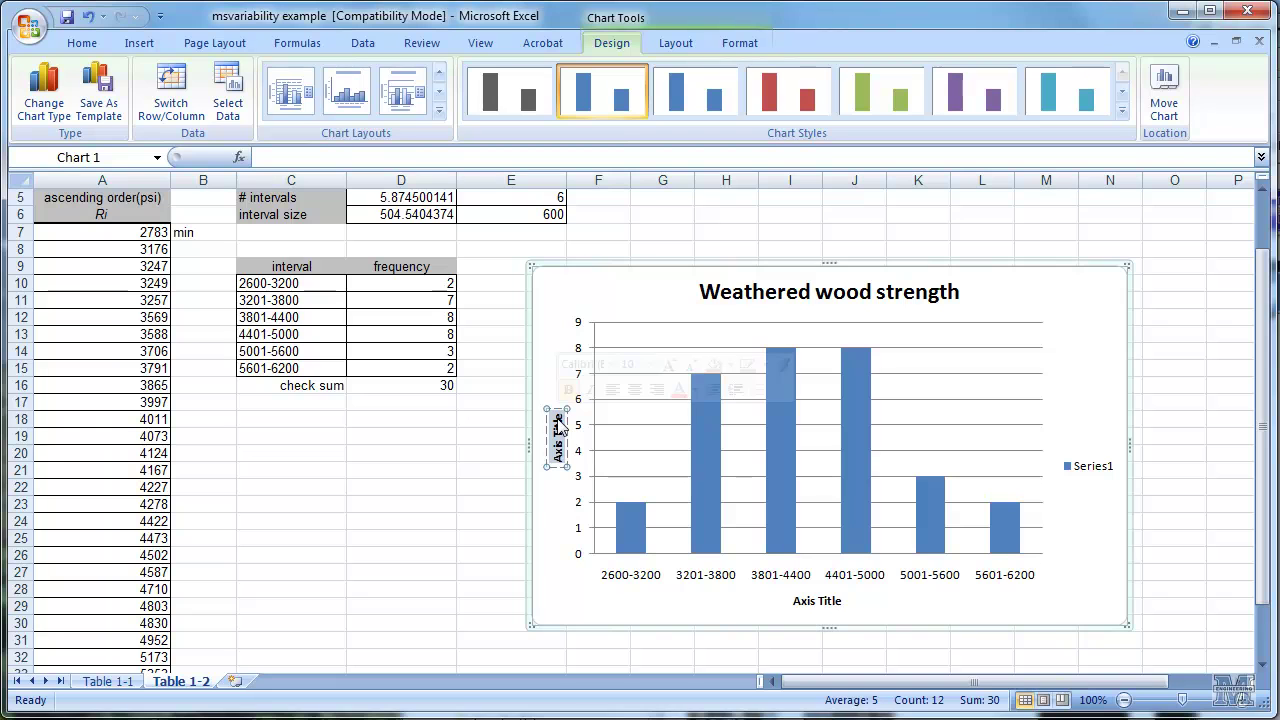
key(BackSpace)
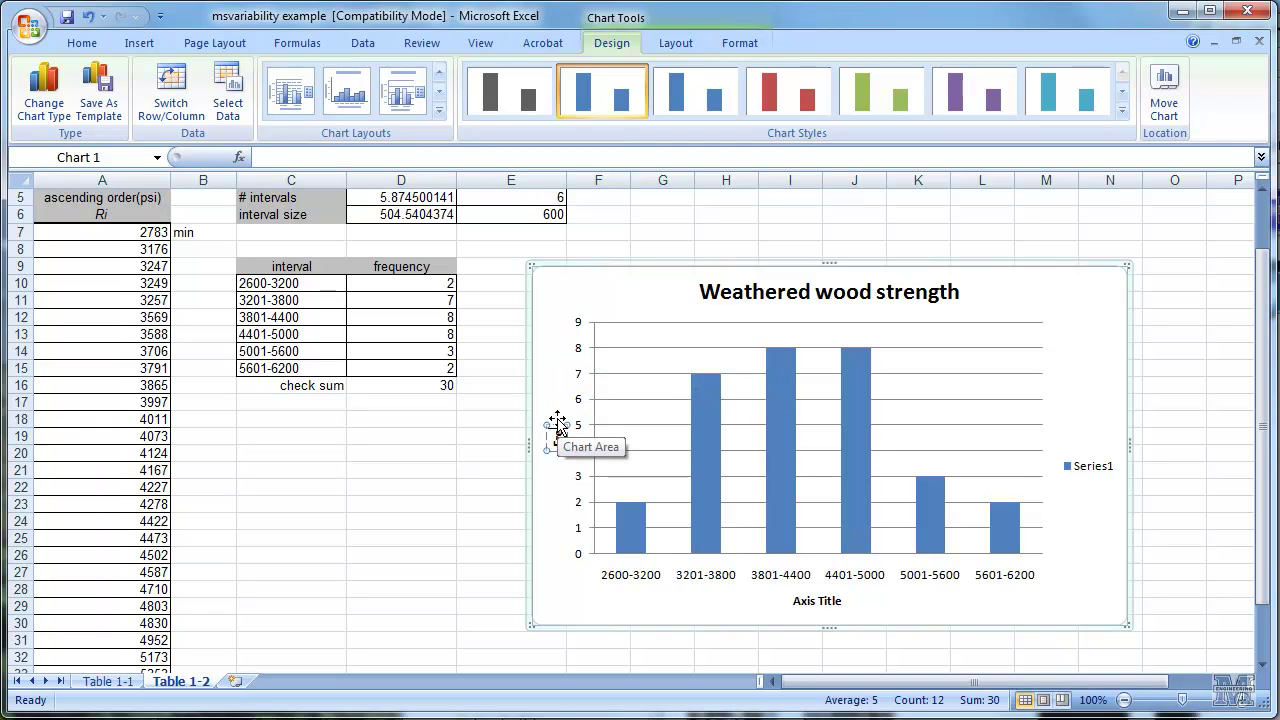
text(Frequency)
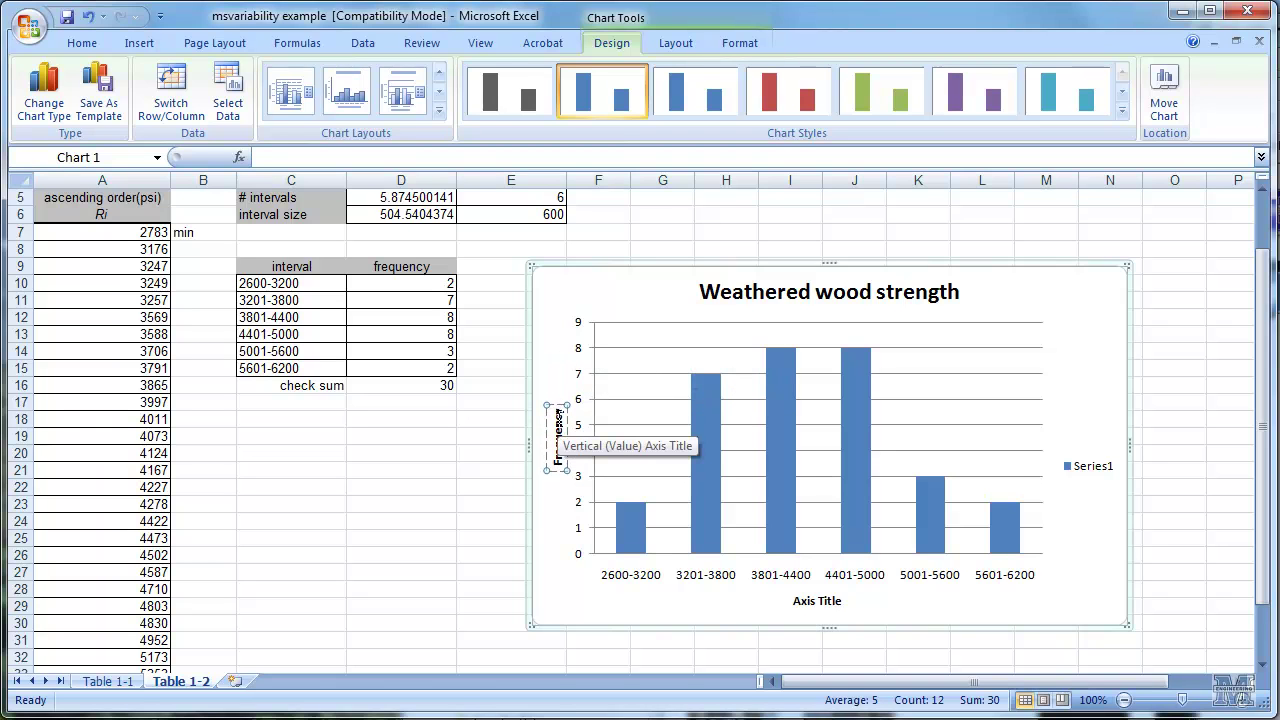
click(818, 600)
Label the horizontal axis 'Wood Strength interval (psi)'
click(818, 600)
triple_click(835, 610)
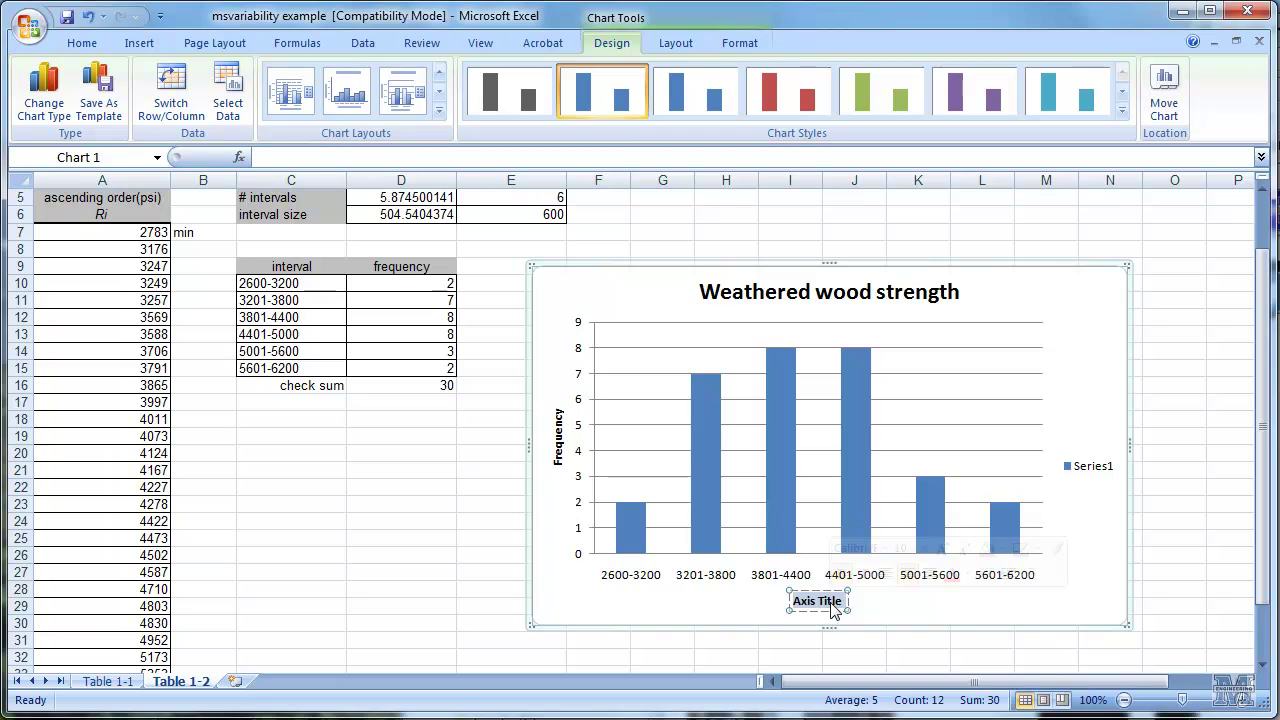
text(Wood Stren)
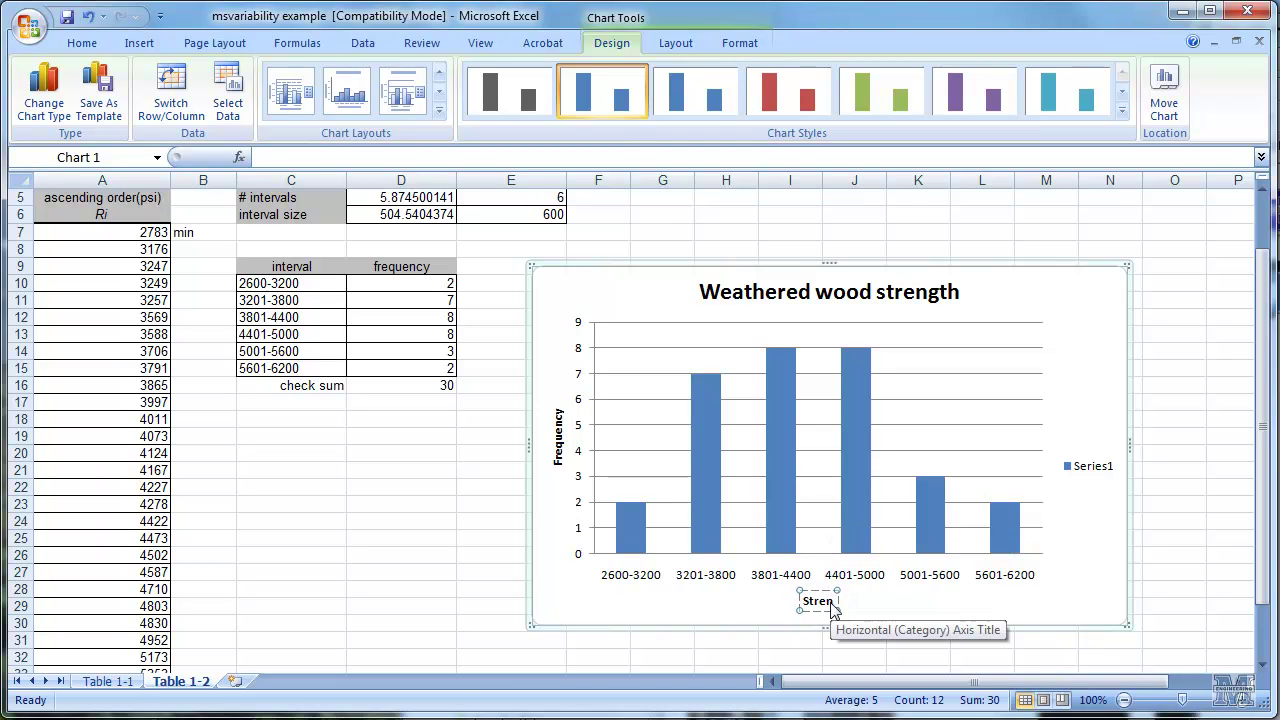
text(gth)
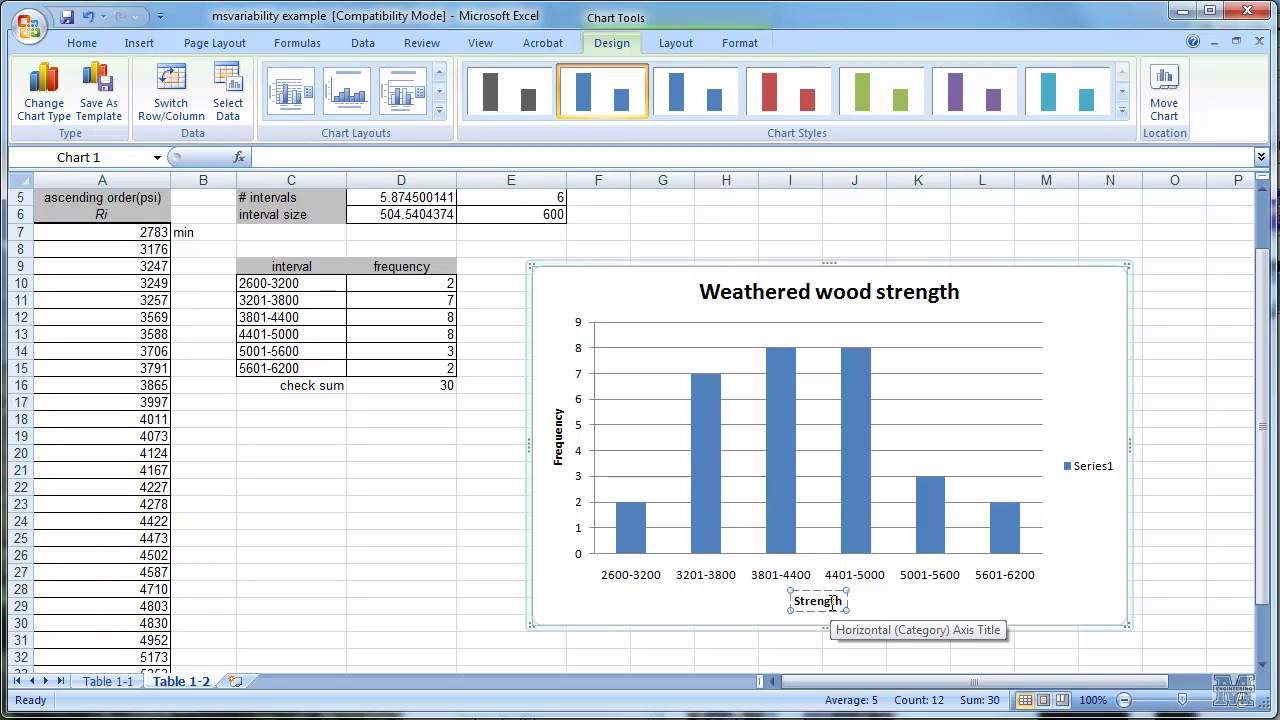
text( interval)
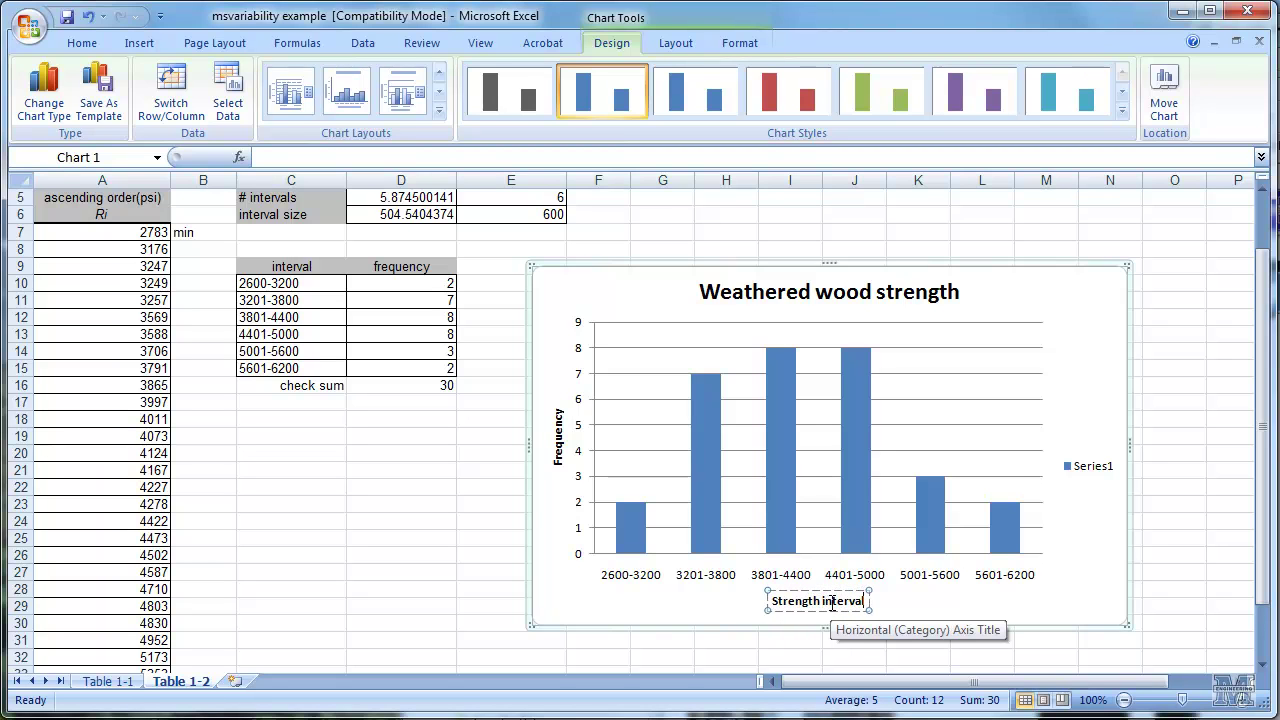
text( (ps)
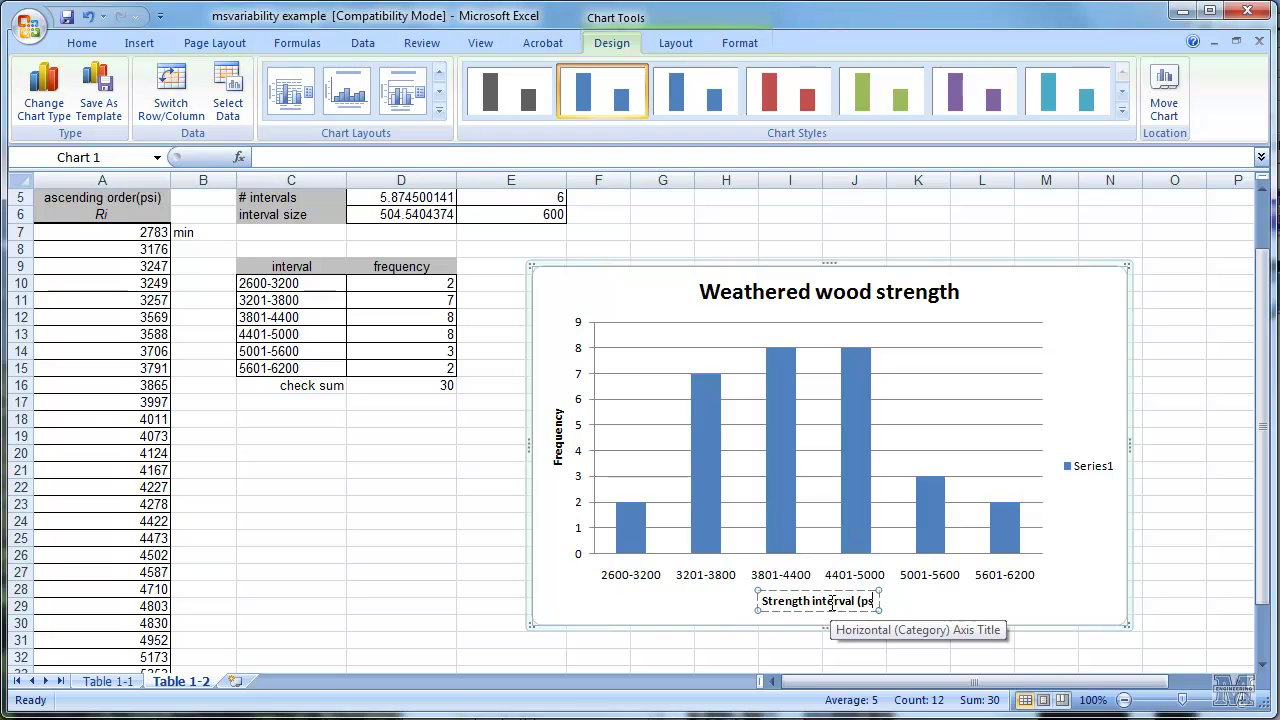
text(i))
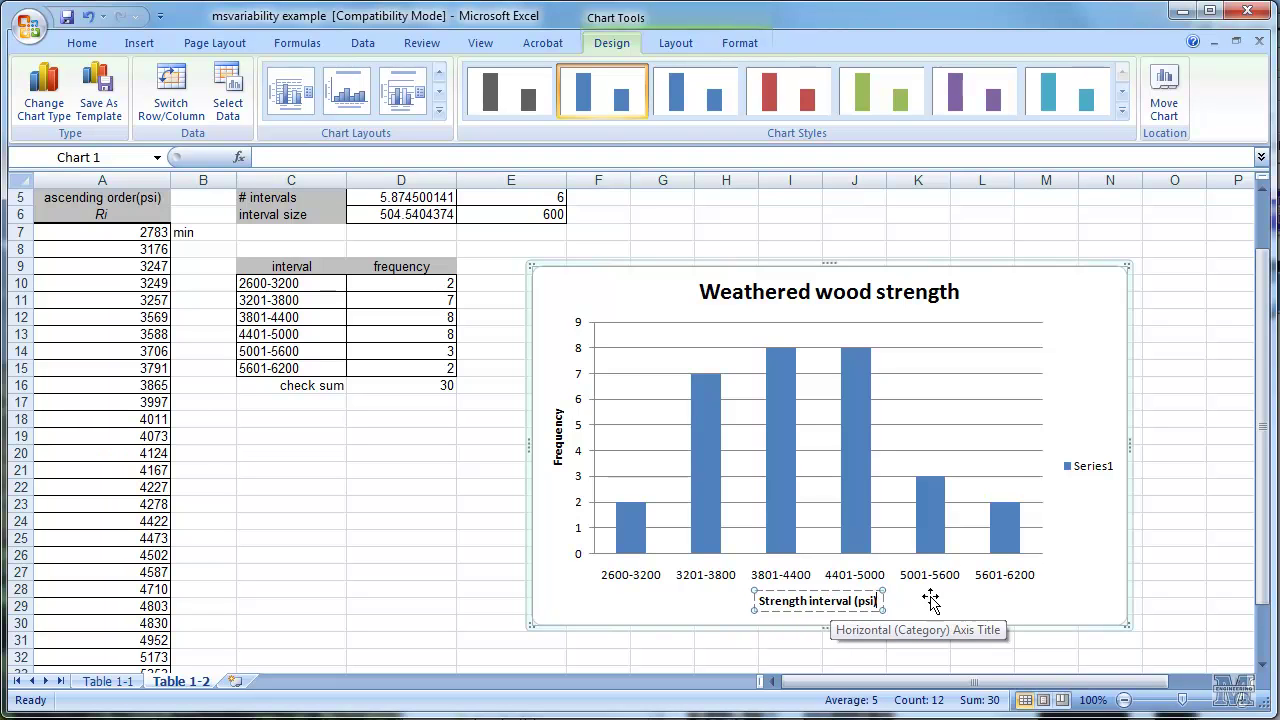
click(964, 607)
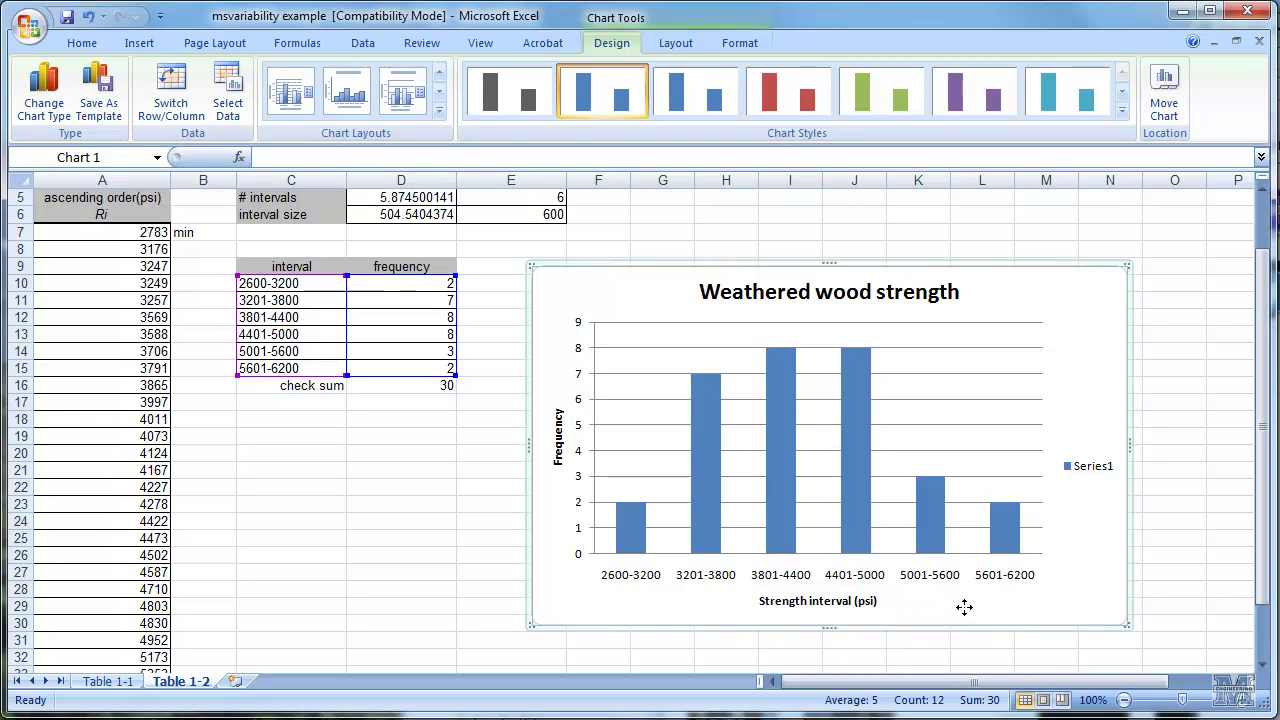
click(1073, 472)
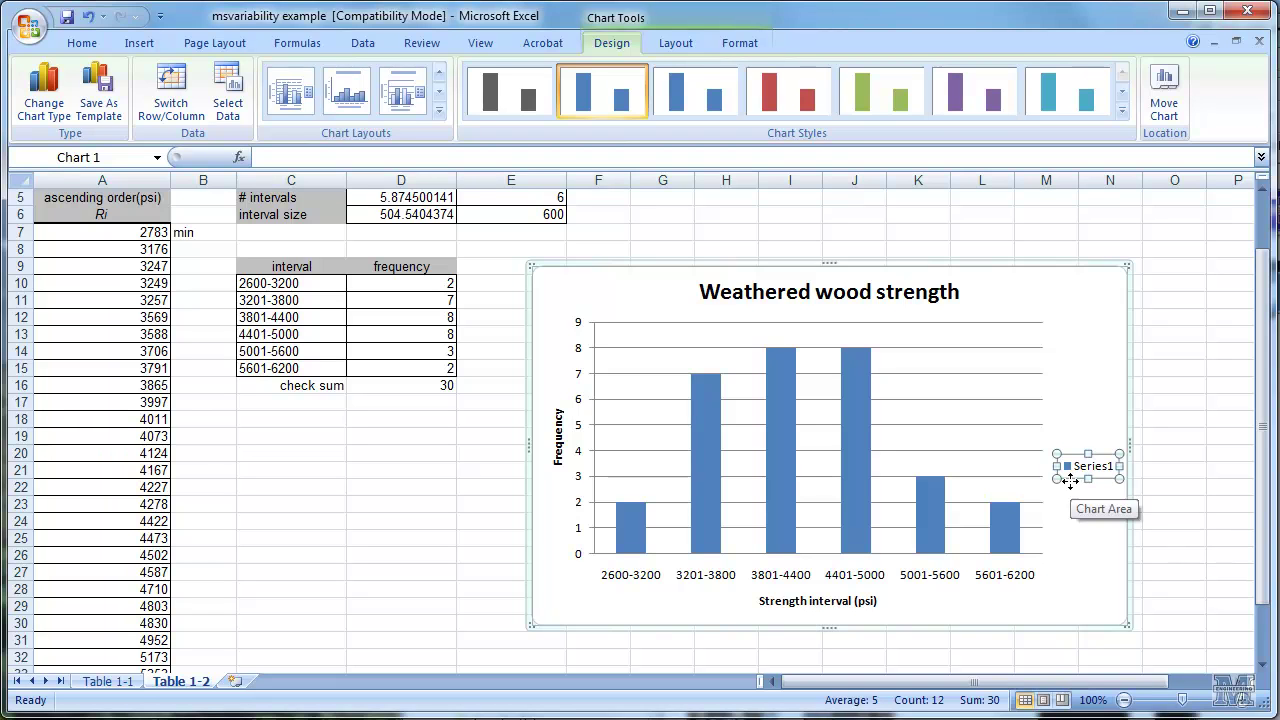
Delete the Series1 legend, set Chart Title to None, then add an Above Chart placeholder title
key(Delete)
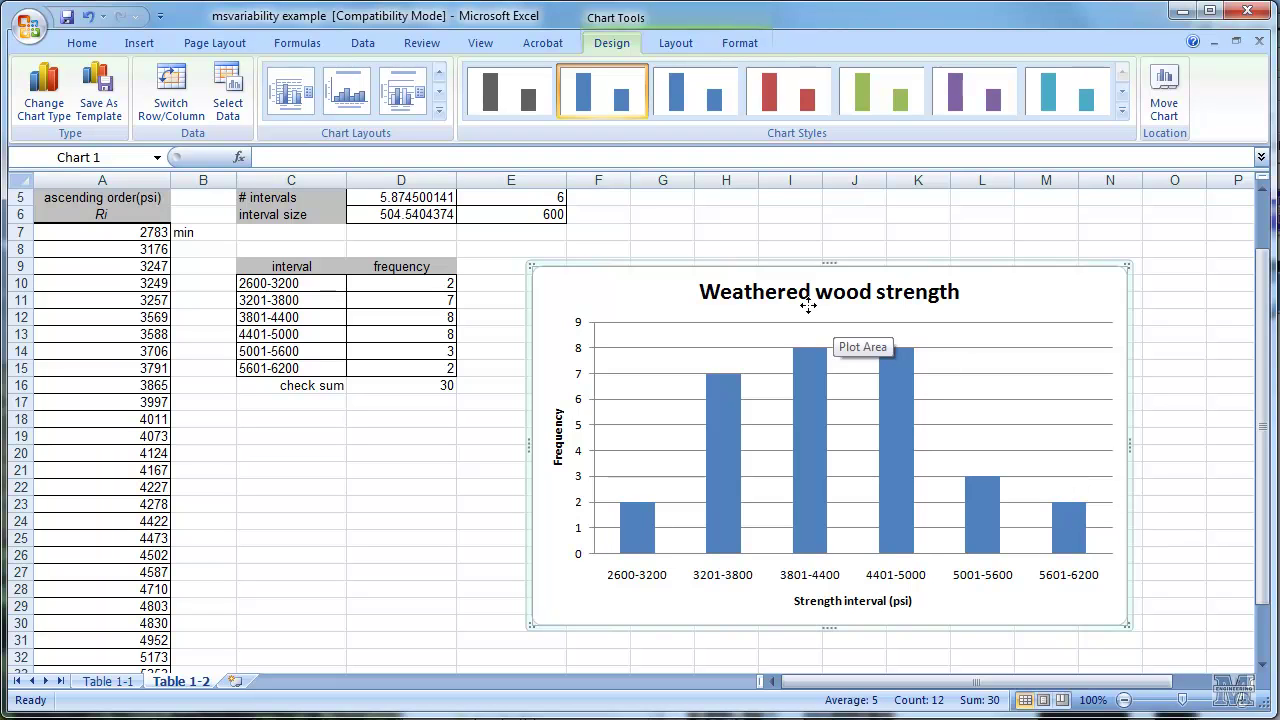
click(716, 290)
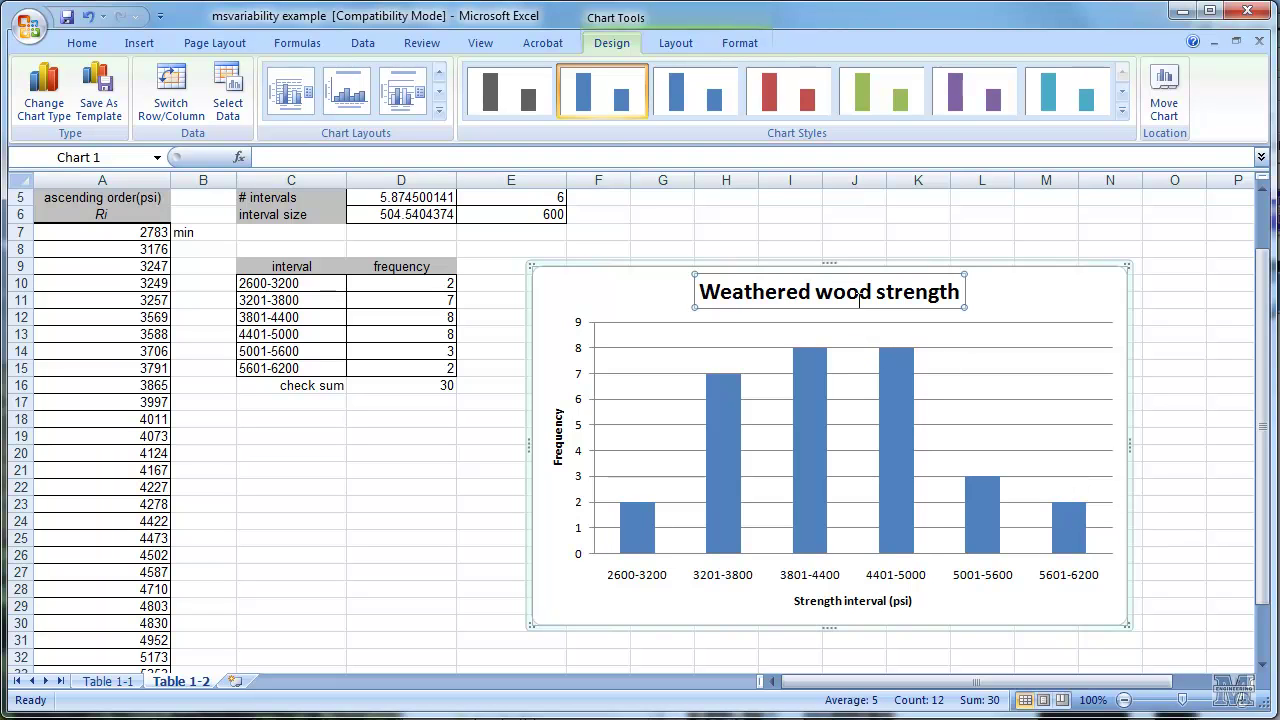
click(673, 46)
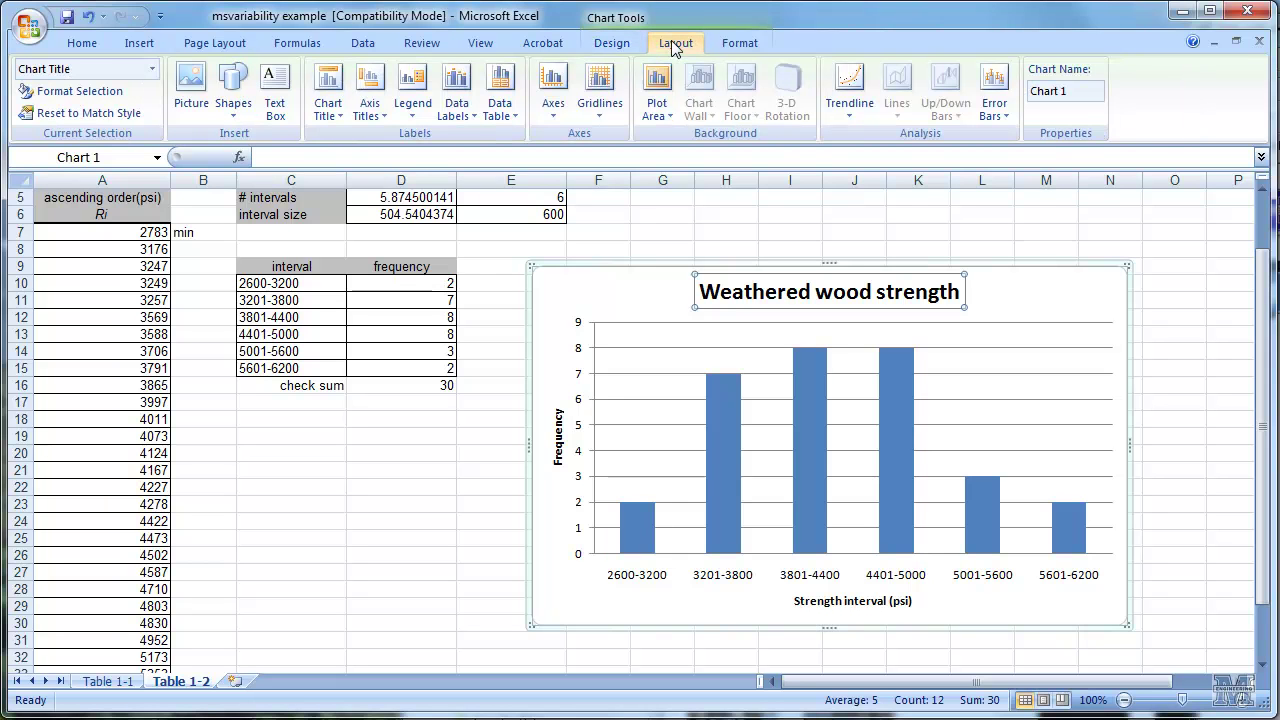
click(336, 118)
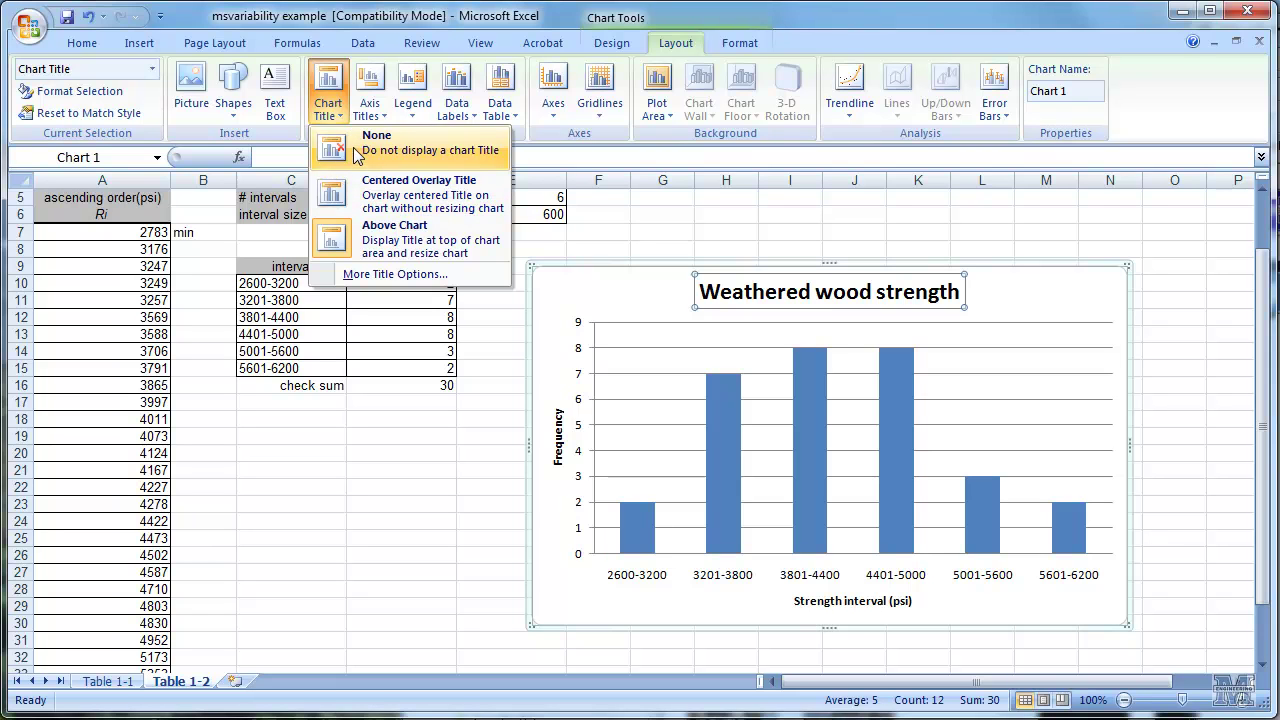
click(357, 152)
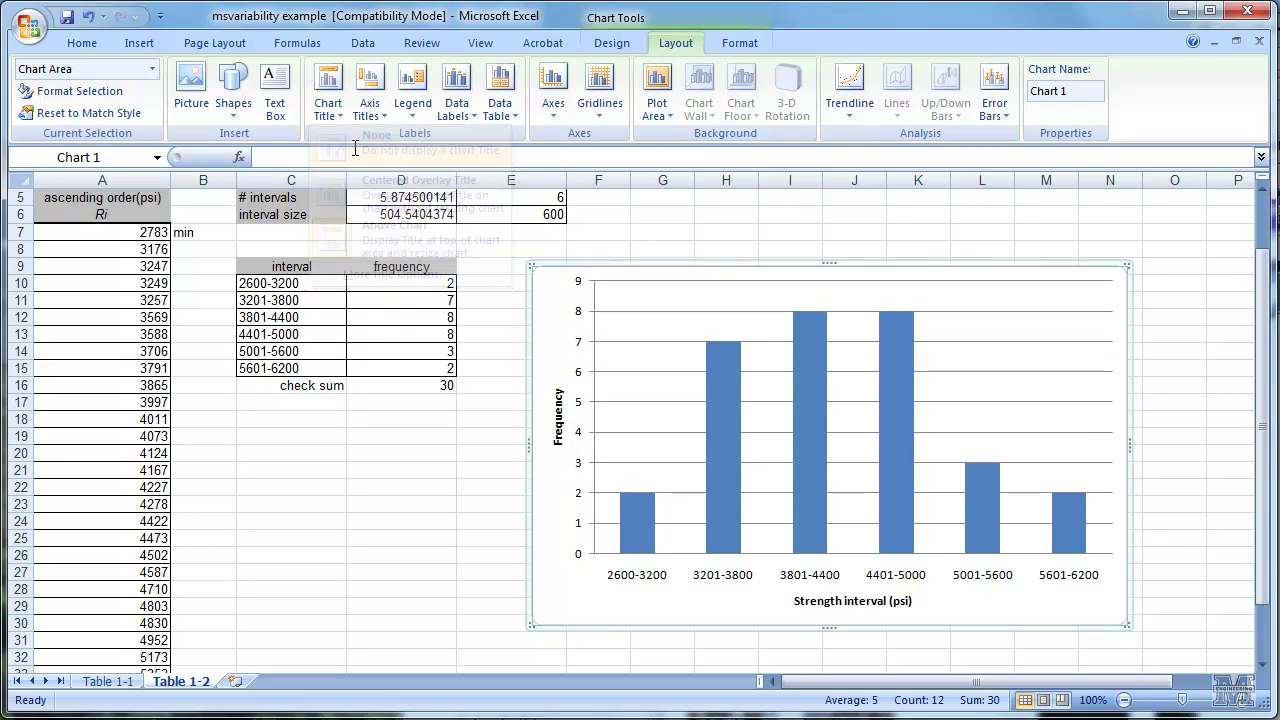
click(338, 110)
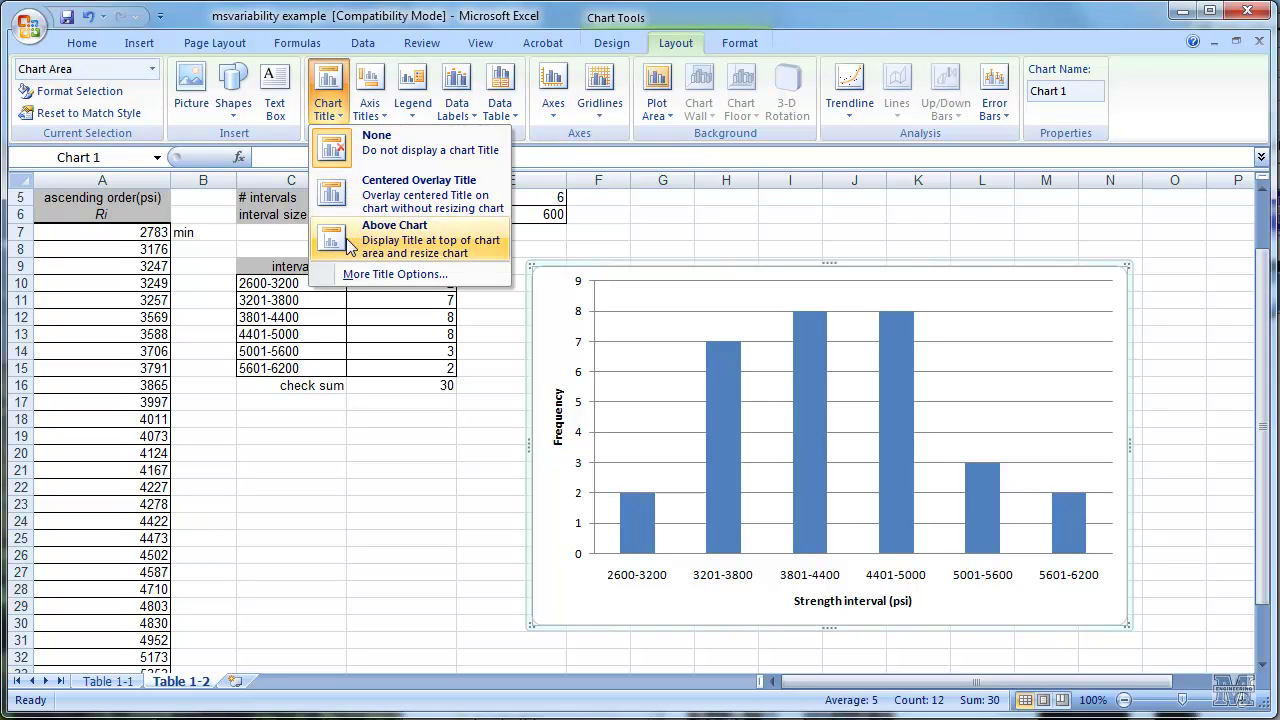
click(346, 238)
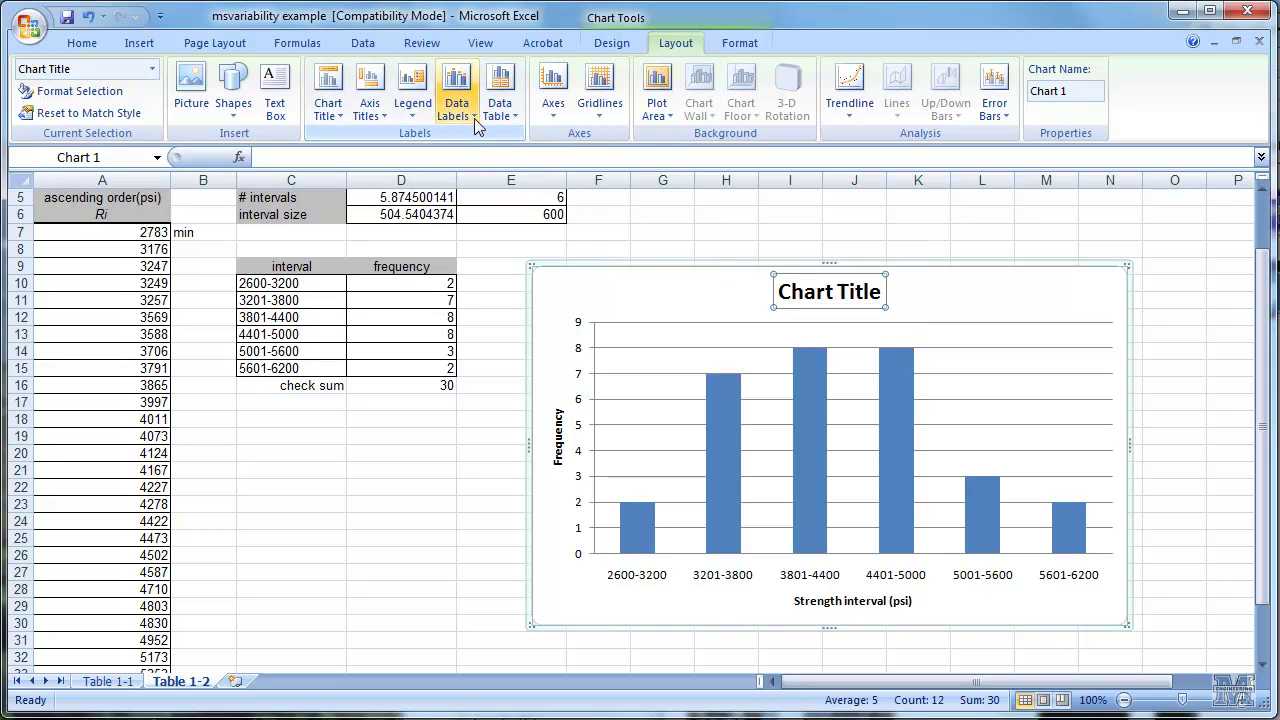
click(412, 105)
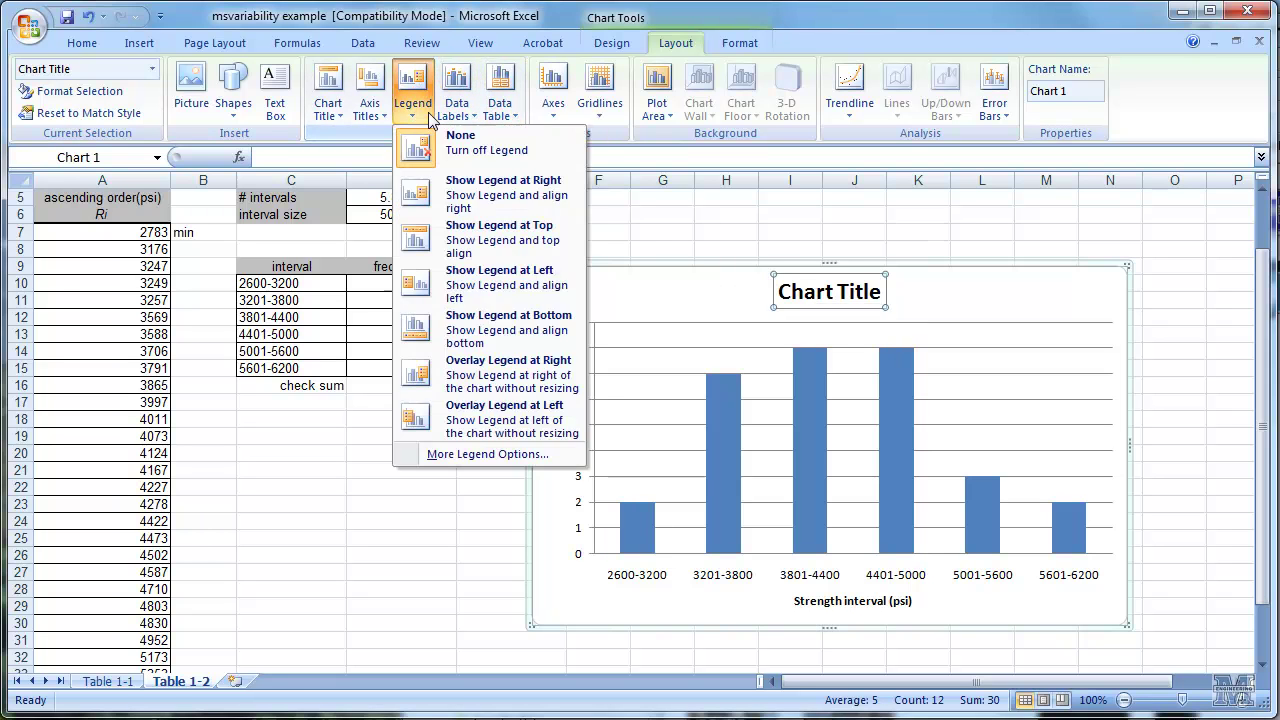
click(370, 118)
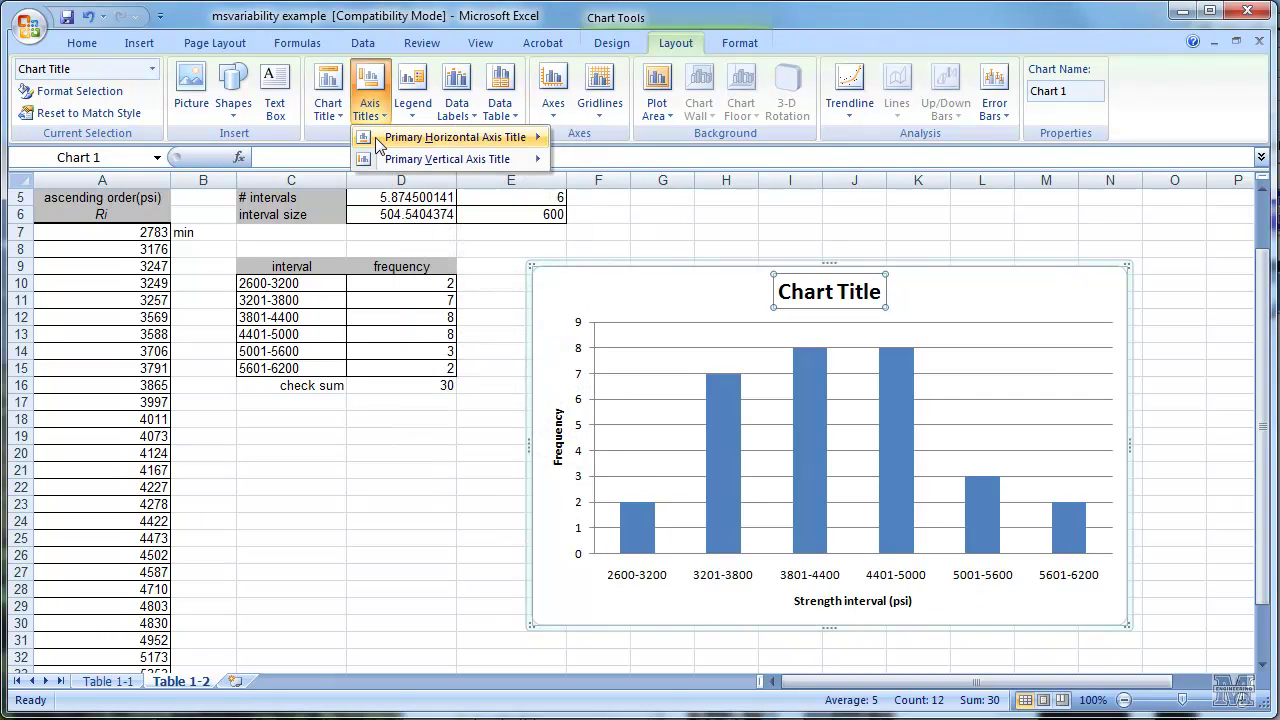
mouse_move(378, 142)
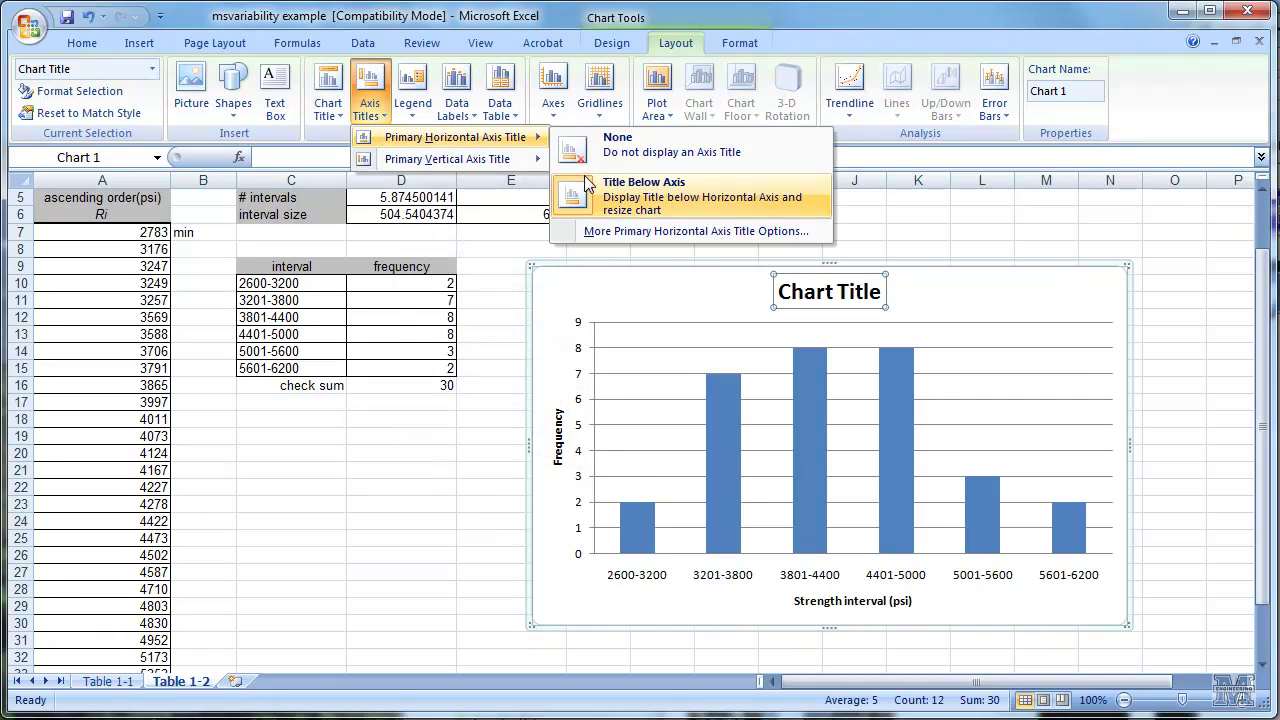
click(612, 236)
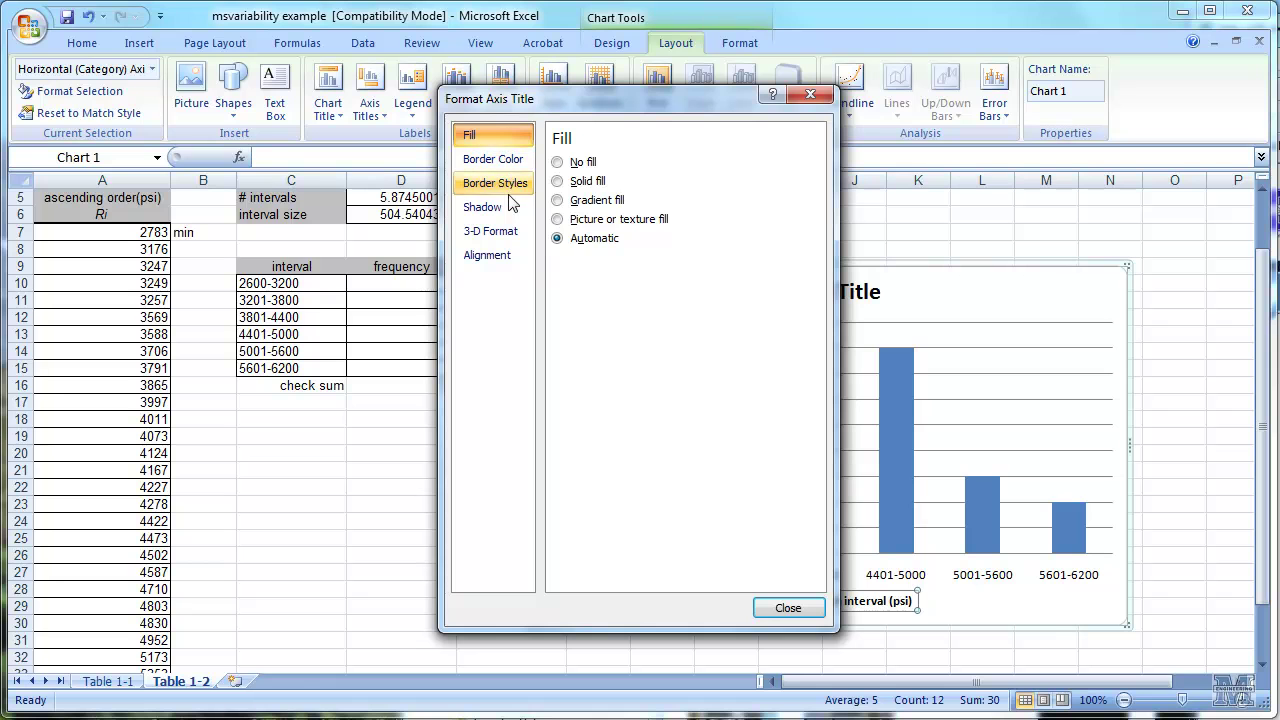
click(500, 162)
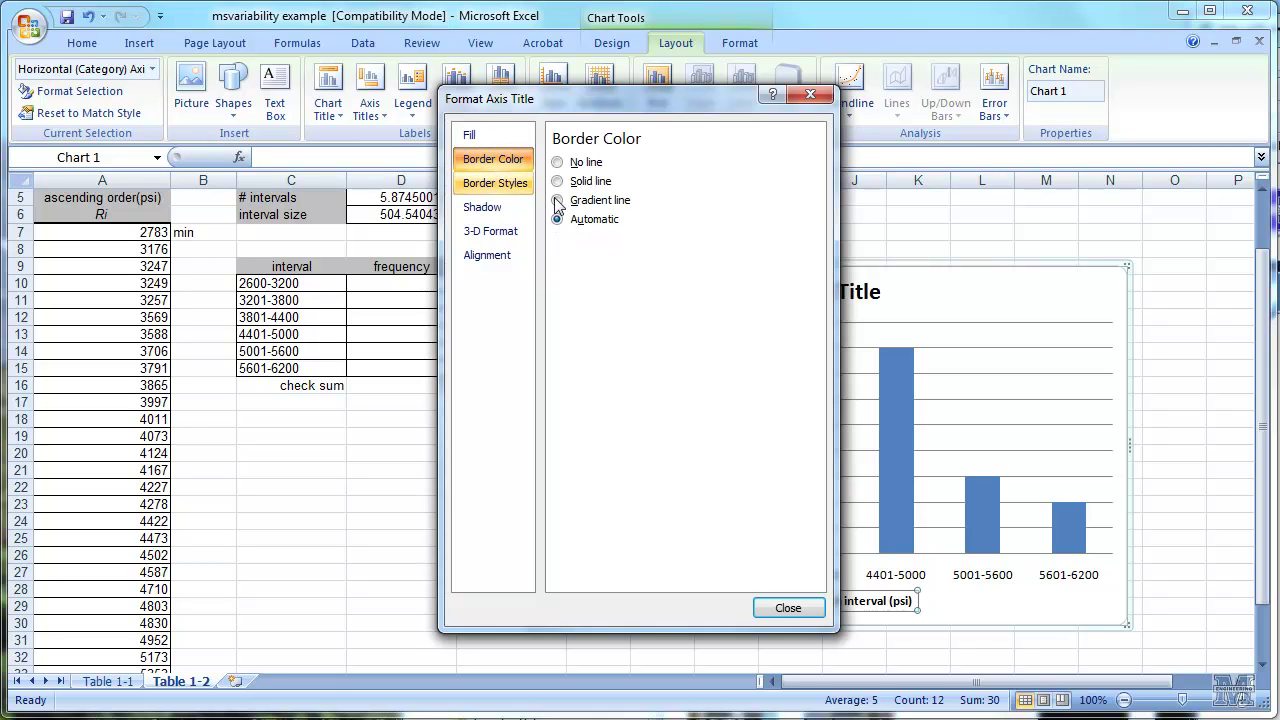
click(787, 607)
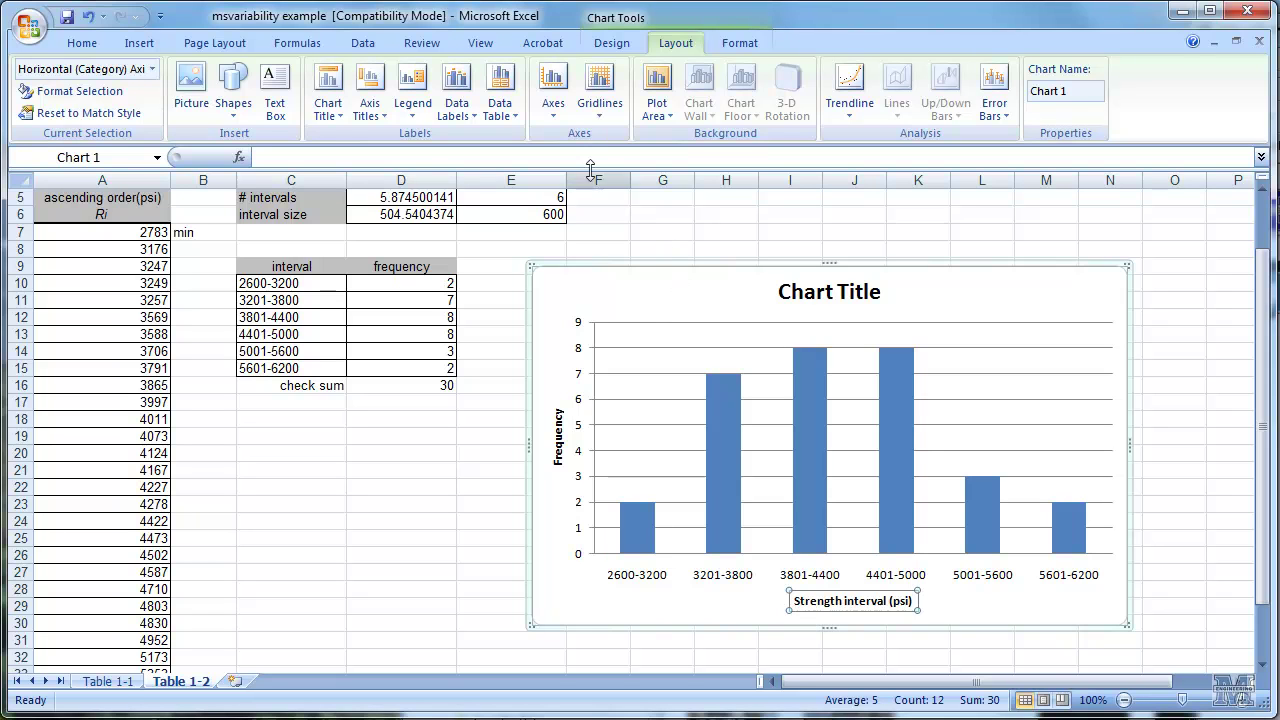
click(552, 106)
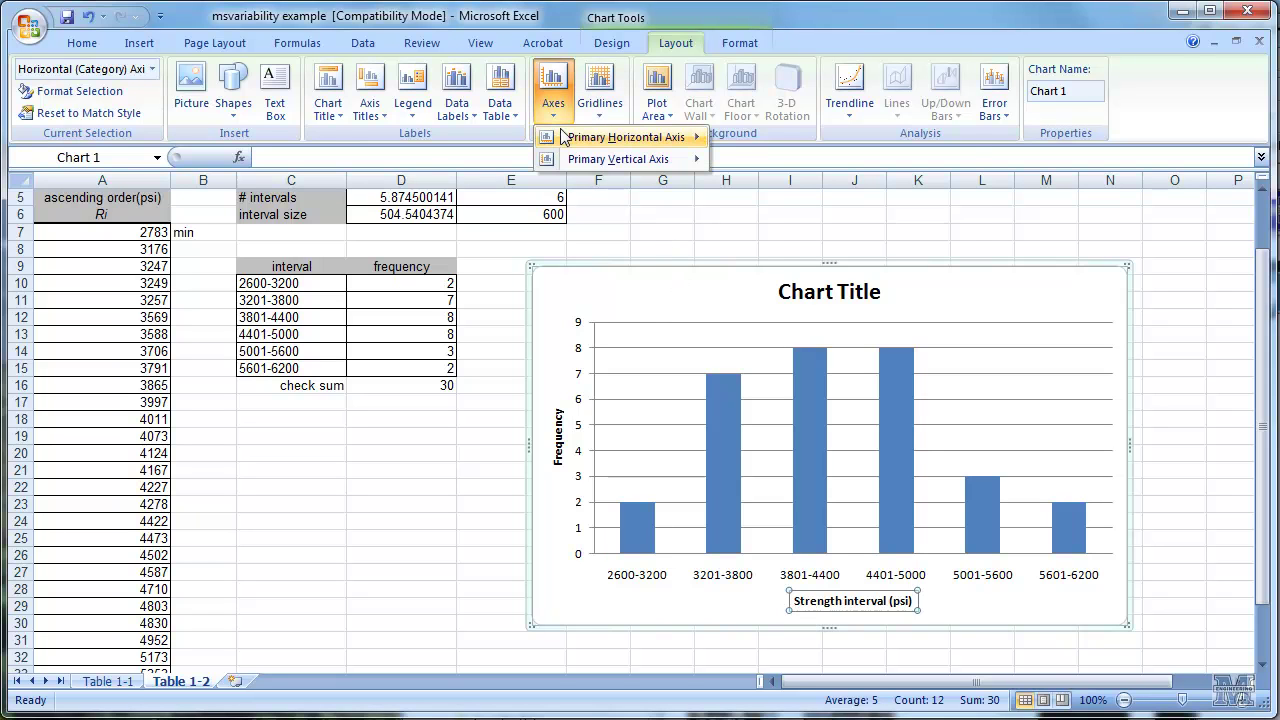
mouse_move(563, 137)
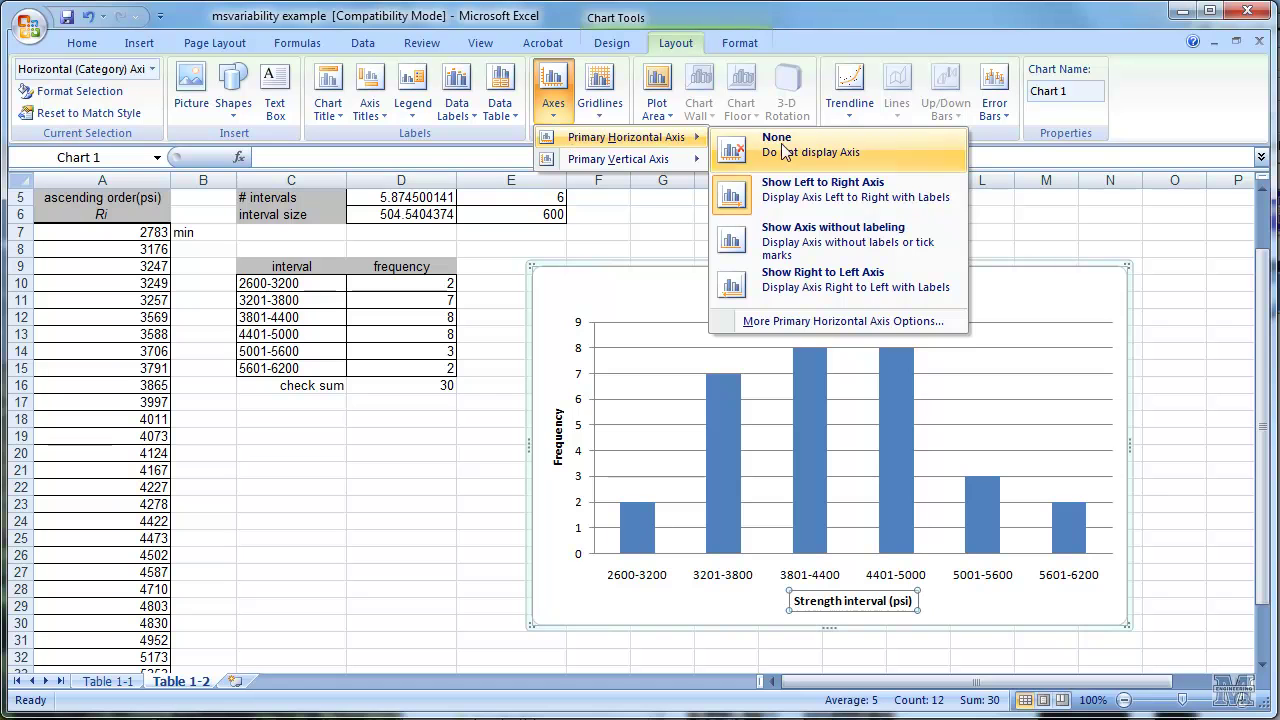
click(826, 321)
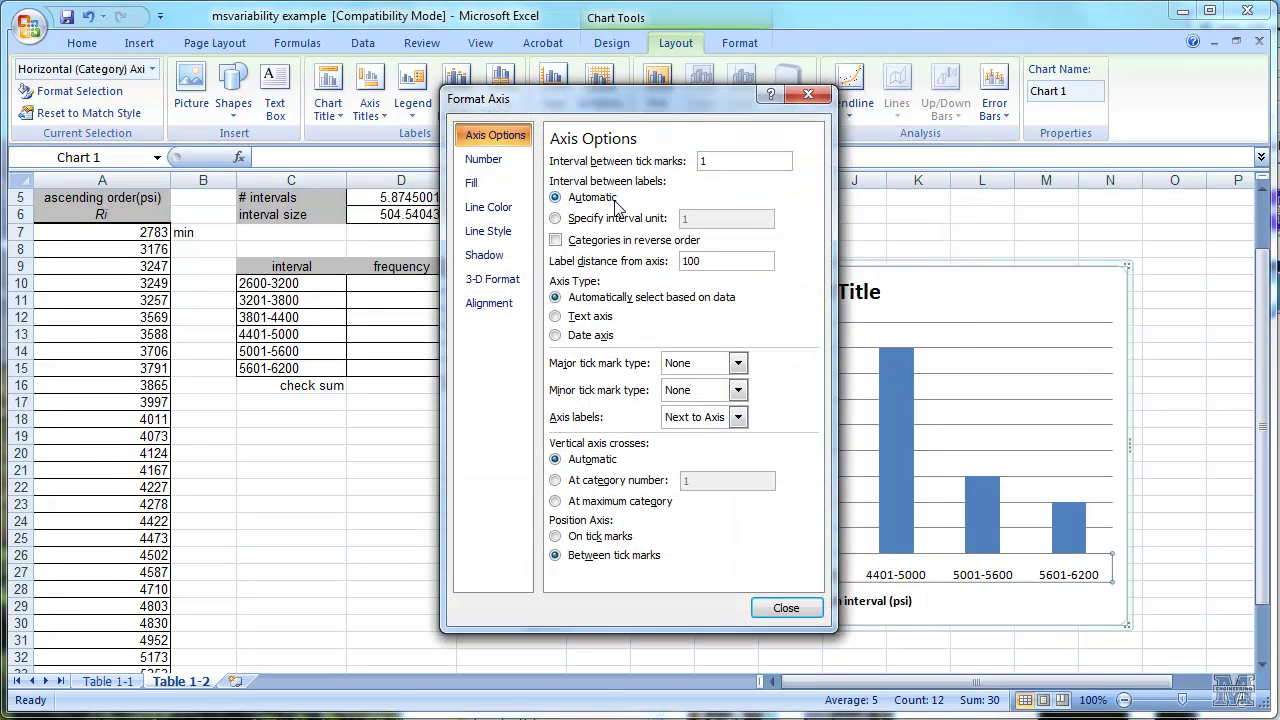
click(484, 160)
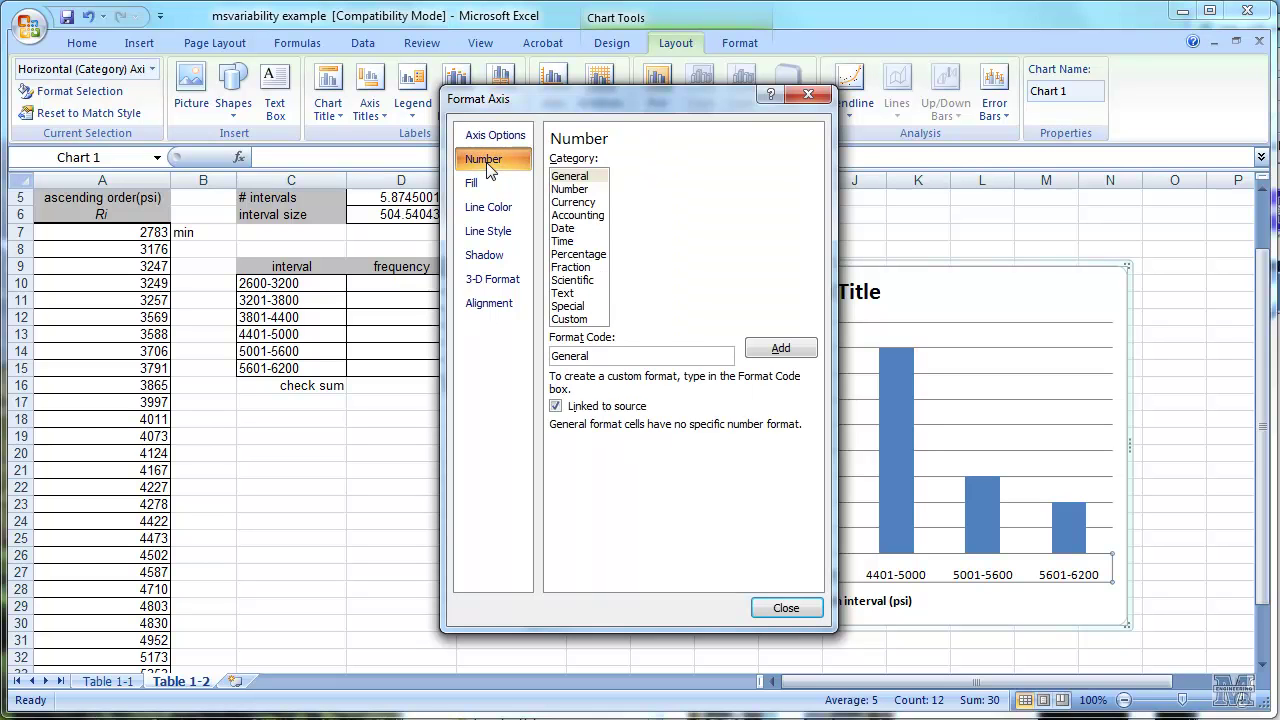
click(485, 136)
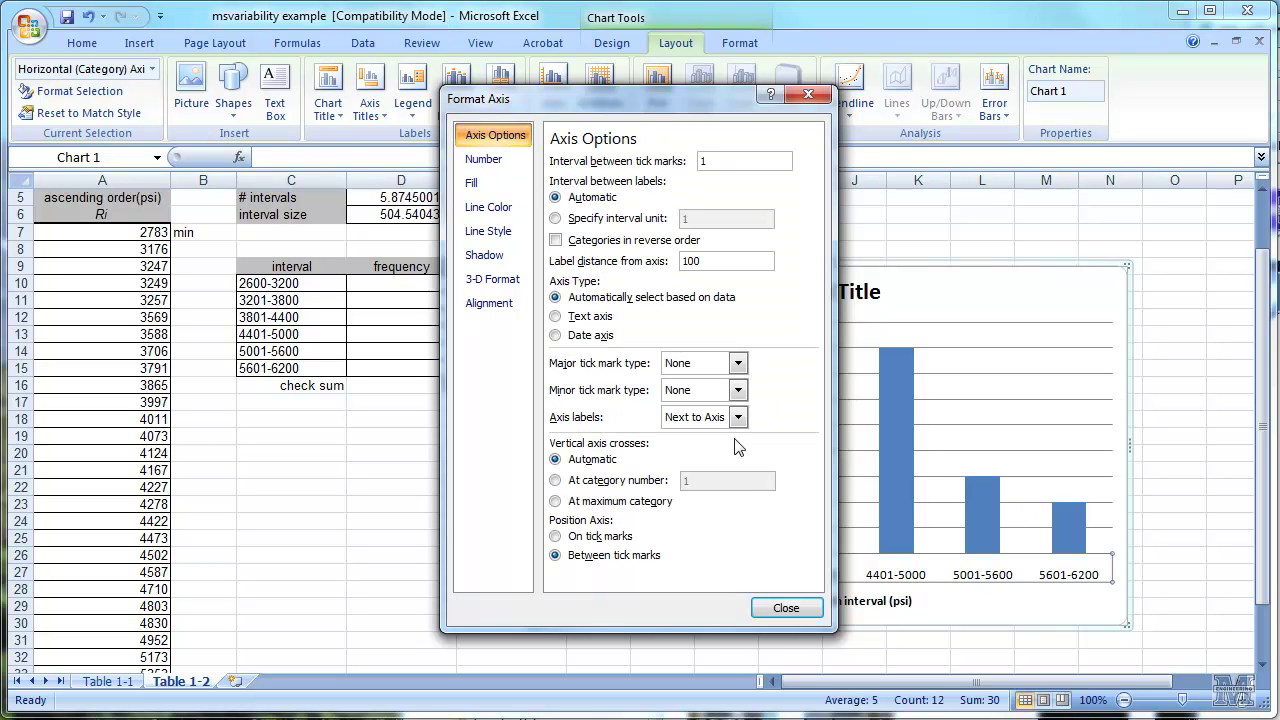
click(782, 610)
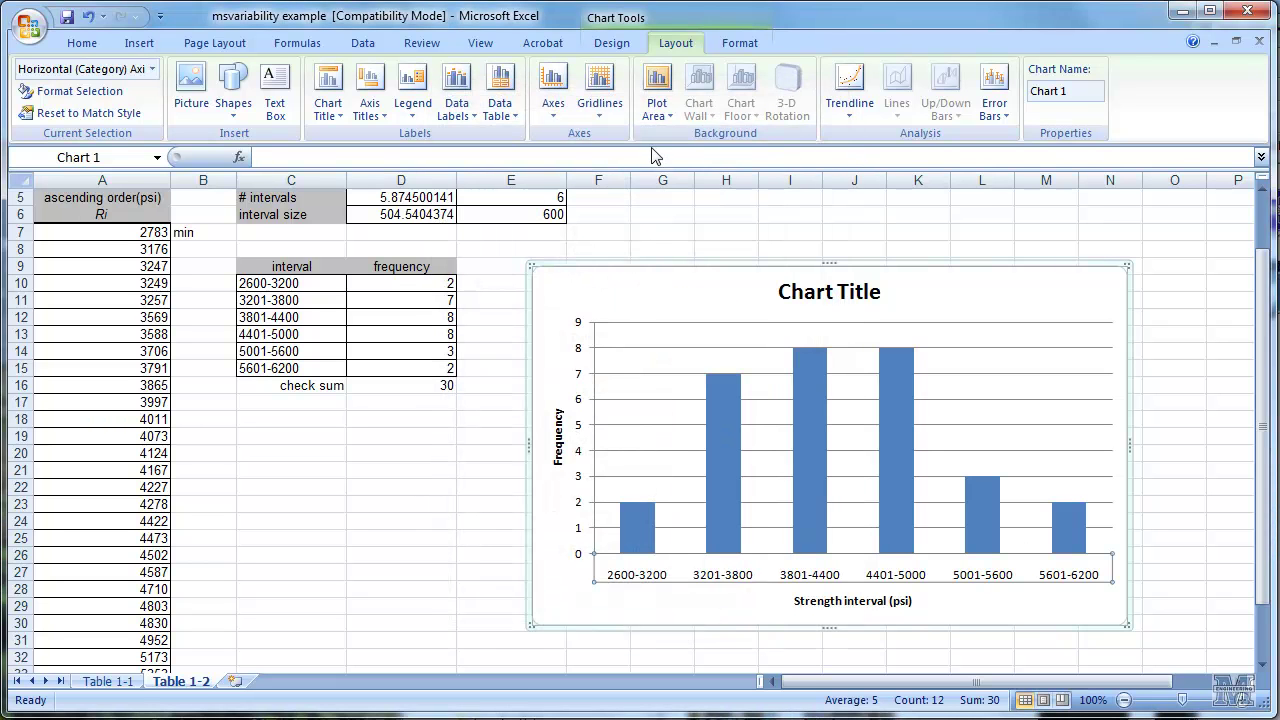
click(737, 44)
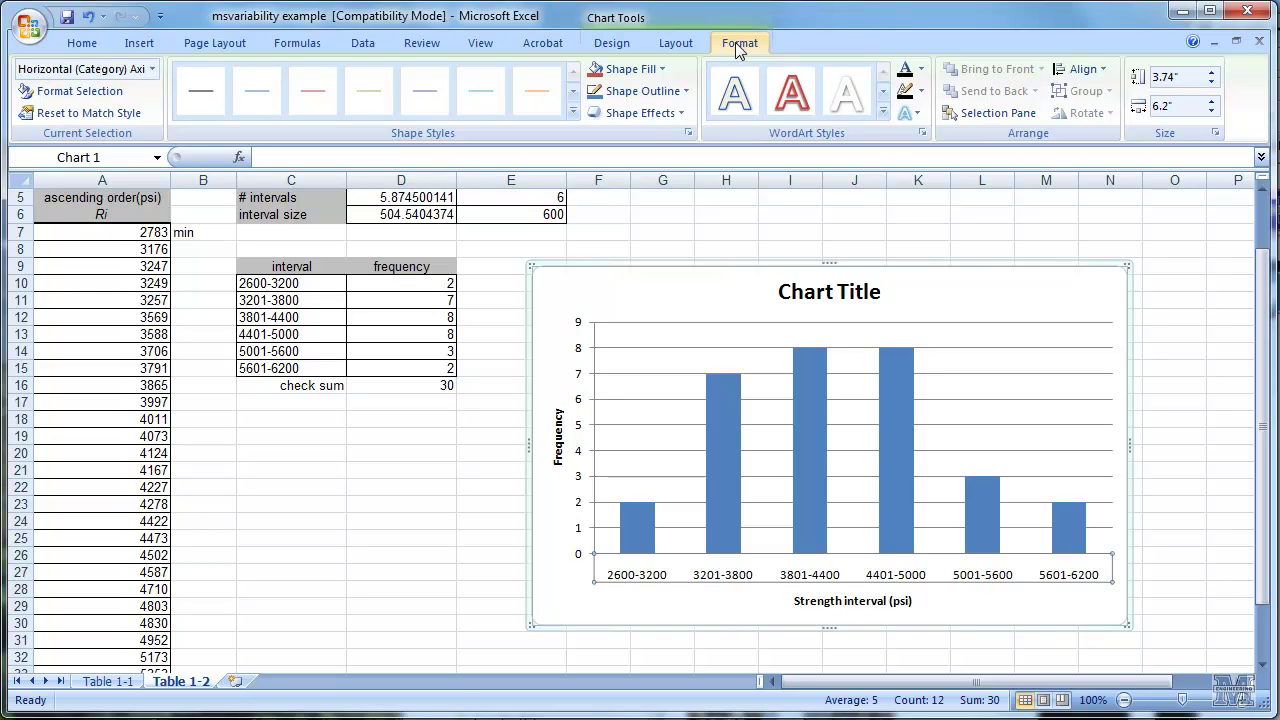
click(672, 43)
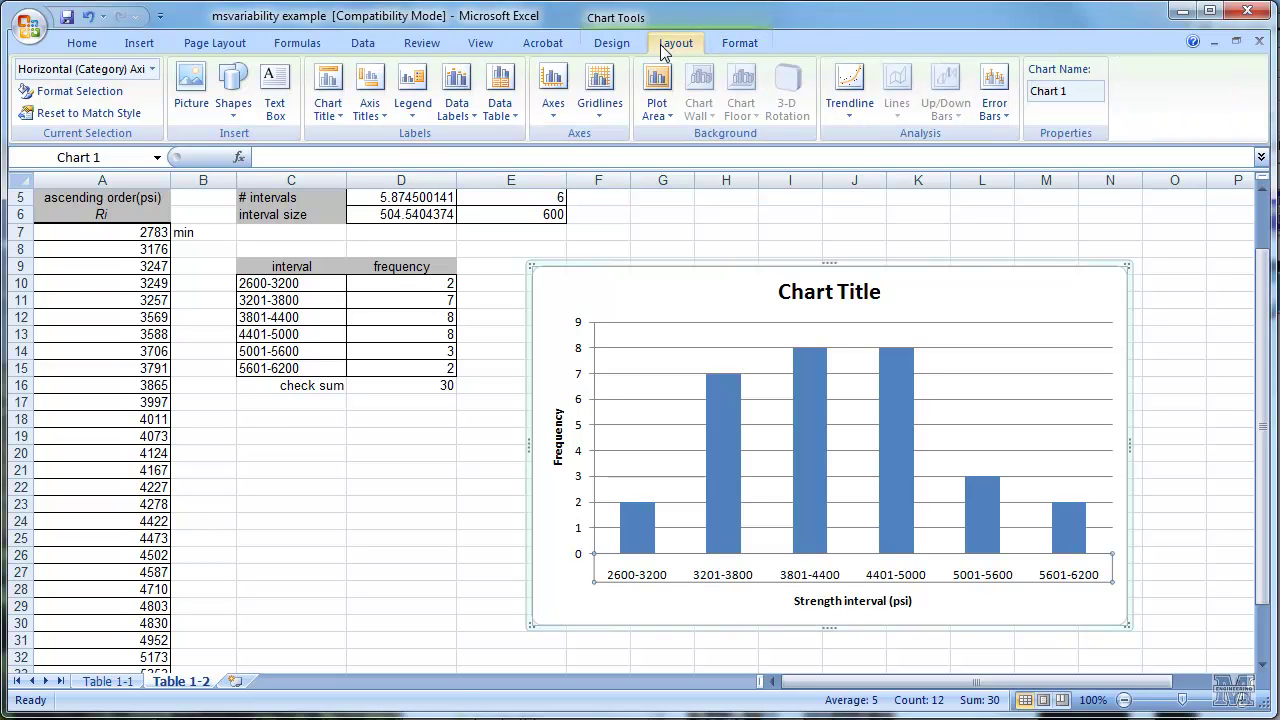